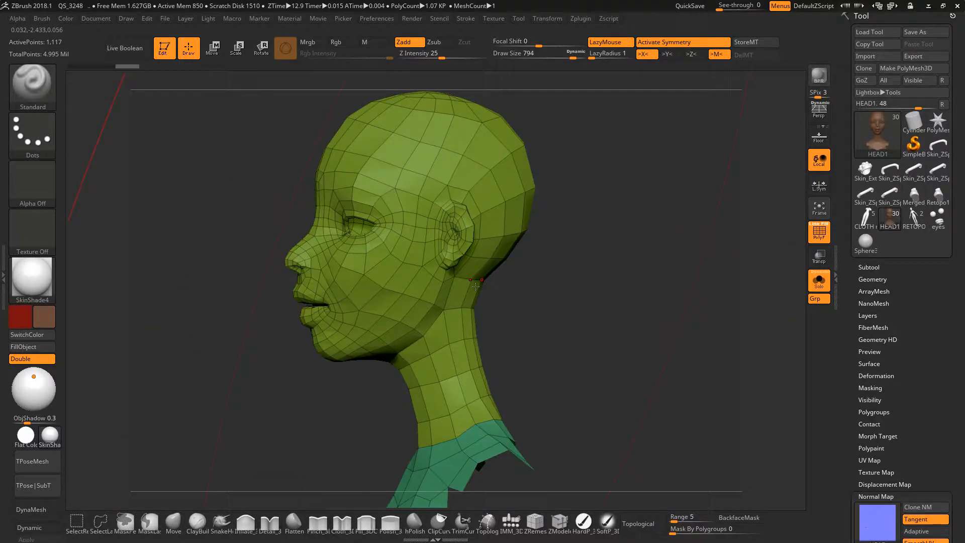
Examine the low-poly topology of the head mesh from the front, three-quarter and side views.
mouse_move(475, 286)
right_down()
mouse_move(423, 275)
mouse_move(466, 267)
mouse_move(454, 321)
mouse_move(463, 276)
mouse_move(497, 282)
mouse_move(462, 287)
right_up()
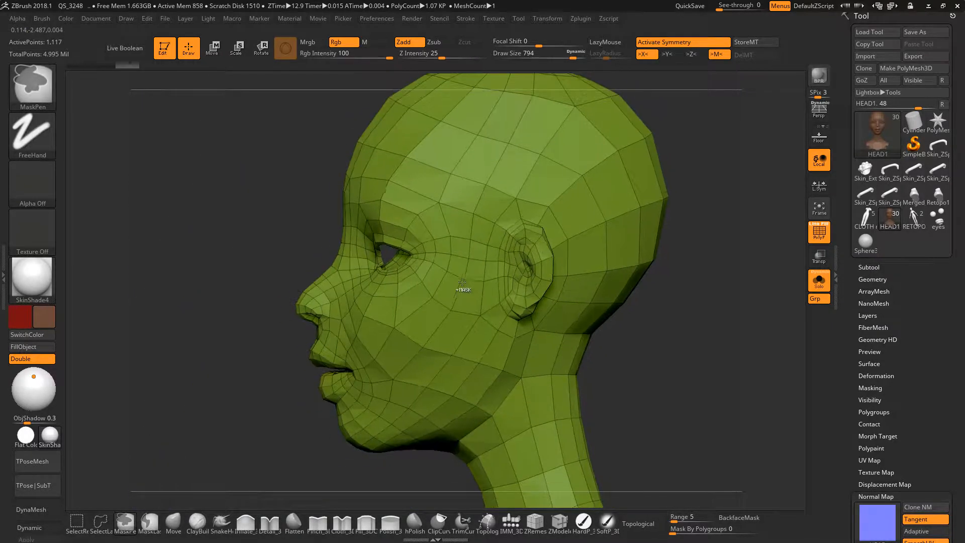
mouse_move(466, 249)
right_down()
mouse_move(515, 275)
mouse_move(451, 272)
mouse_move(523, 271)
mouse_move(439, 277)
right_up()
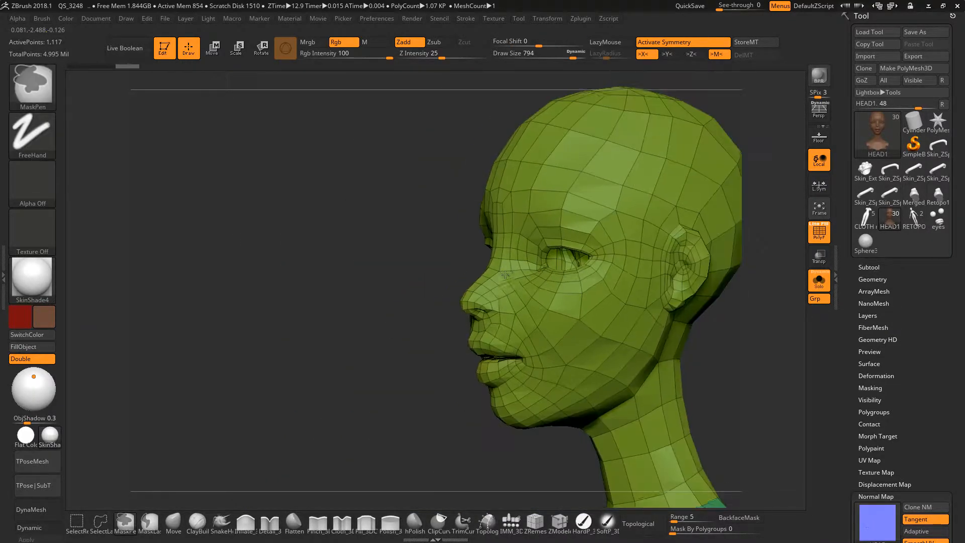
alt+right_drag(607, 278, 447, 277)
right_drag(510, 276, 462, 277)
mouse_move(462, 278)
alt+right_down()
mouse_move(525, 278)
mouse_move(470, 277)
alt+right_up()
mouse_move(451, 266)
alt+right_down()
mouse_move(512, 262)
mouse_move(408, 291)
mouse_move(470, 283)
alt+right_up()
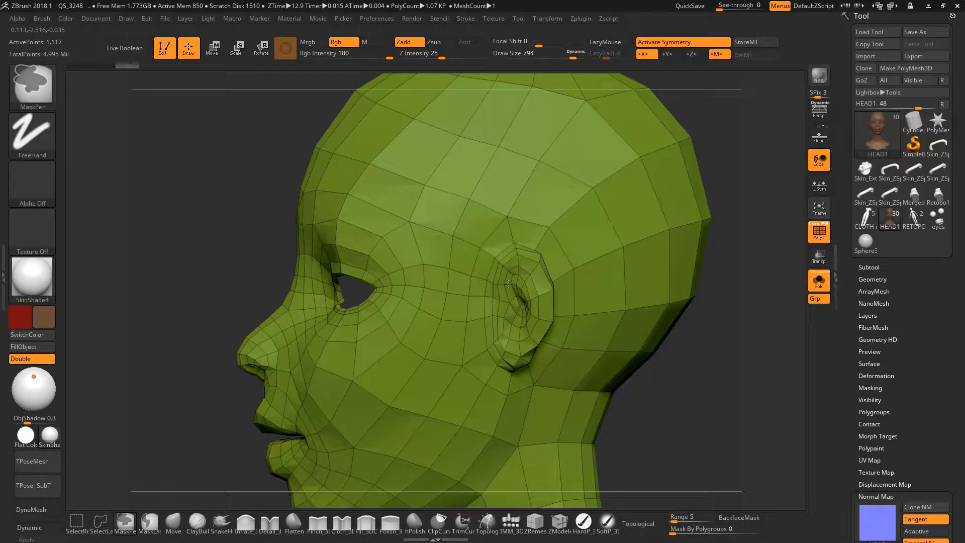
Switch to the RETOPO_LOW4 tool and inspect the head topology of its RETOPO_LOW3 subtool.
click(873, 267)
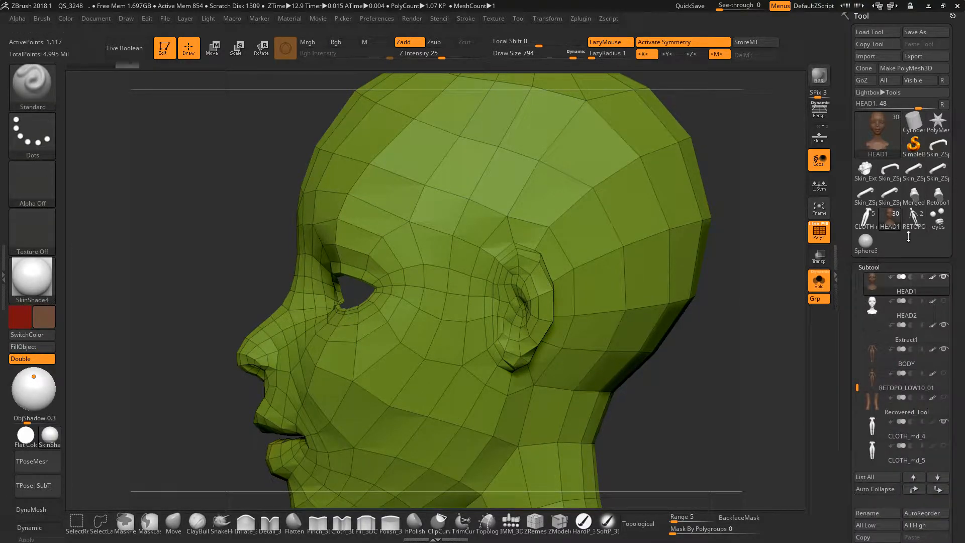
mouse_move(888, 221)
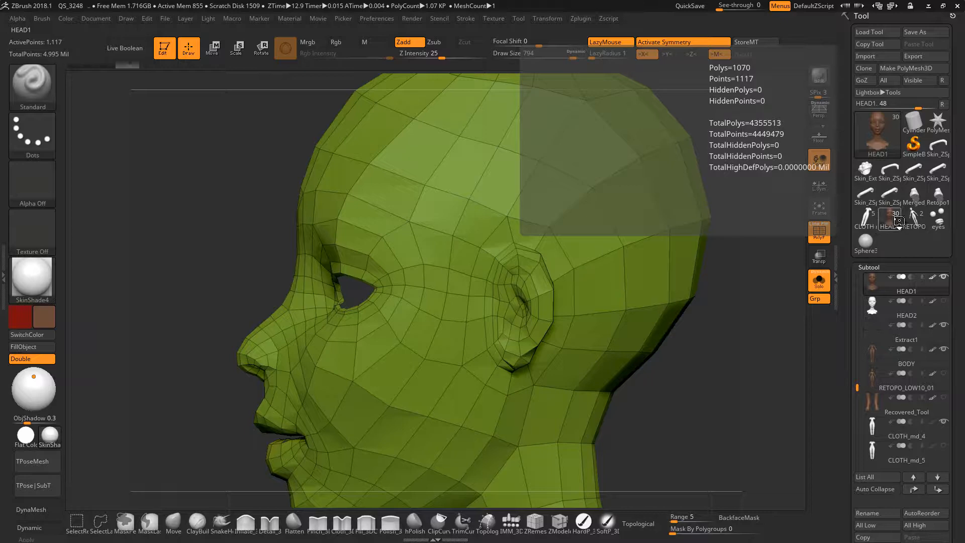
click(917, 221)
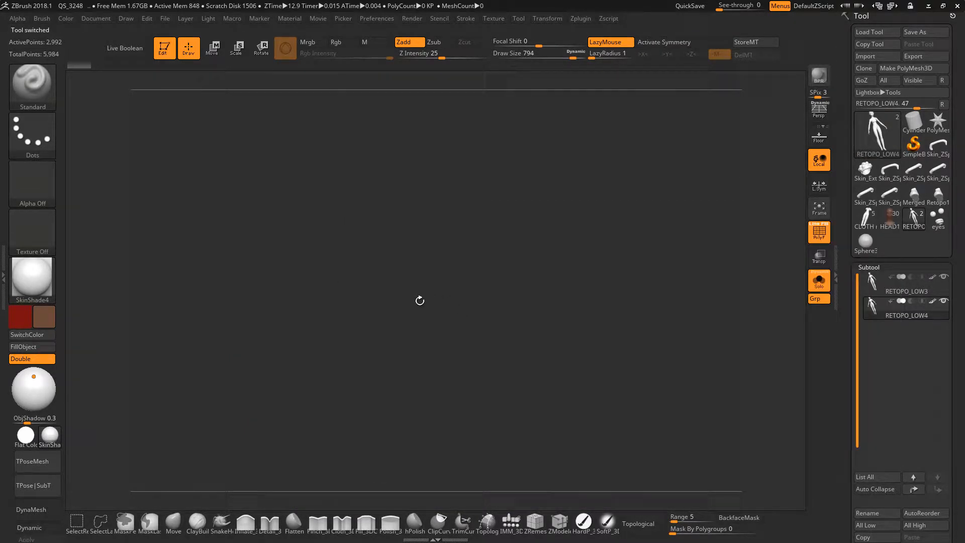
key(f)
drag(522, 275, 675, 278)
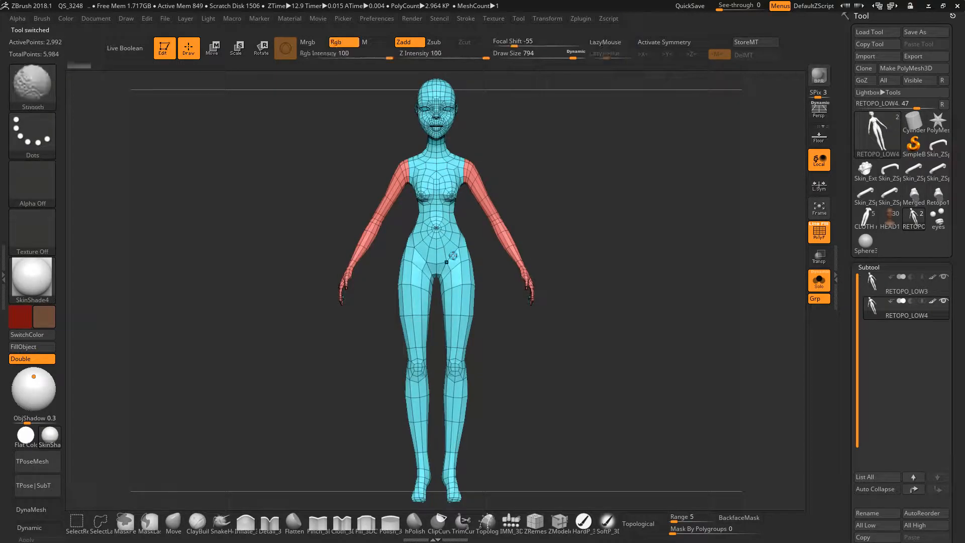
alt+drag(675, 236, 681, 312)
click(874, 285)
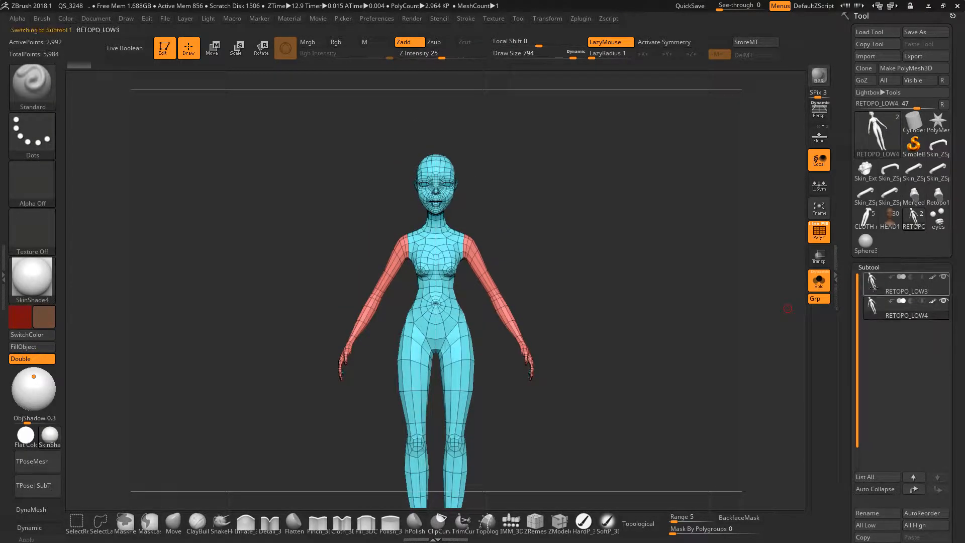
mouse_move(372, 279)
ctrl+right_down()
mouse_move(491, 256)
mouse_move(458, 363)
mouse_move(506, 303)
mouse_move(793, 320)
ctrl+right_up()
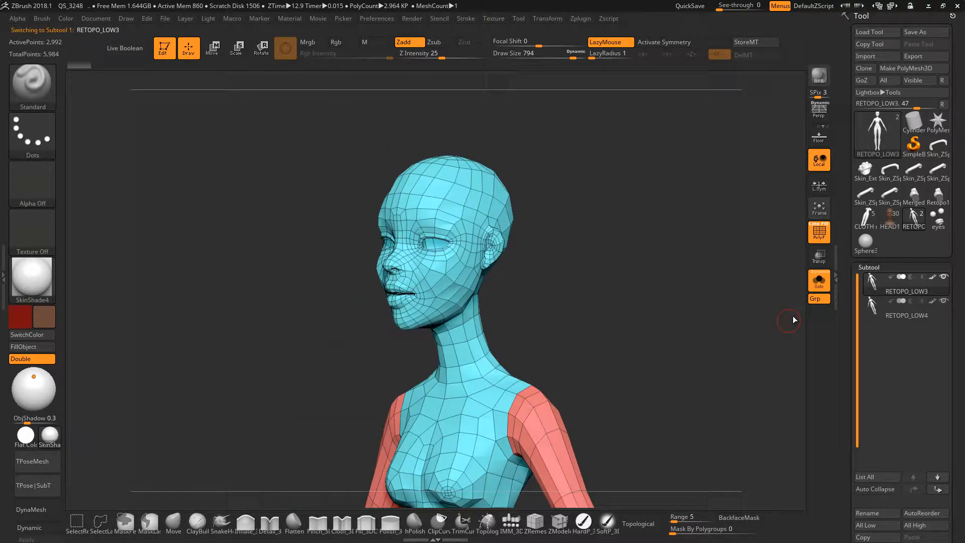
Return to the HEAD1 tool and inspect the head area of its RETOPO_LOW10_01 subtool.
click(879, 288)
click(910, 221)
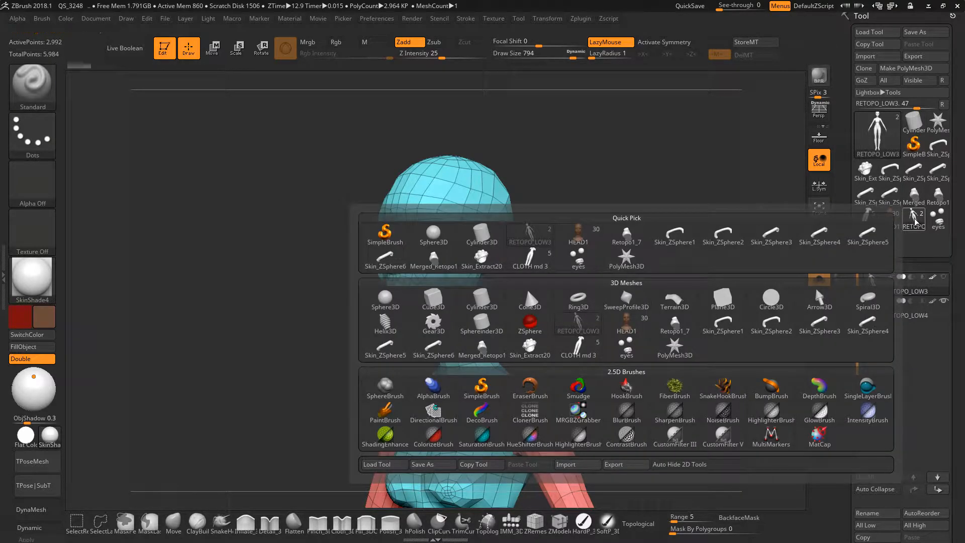
click(888, 223)
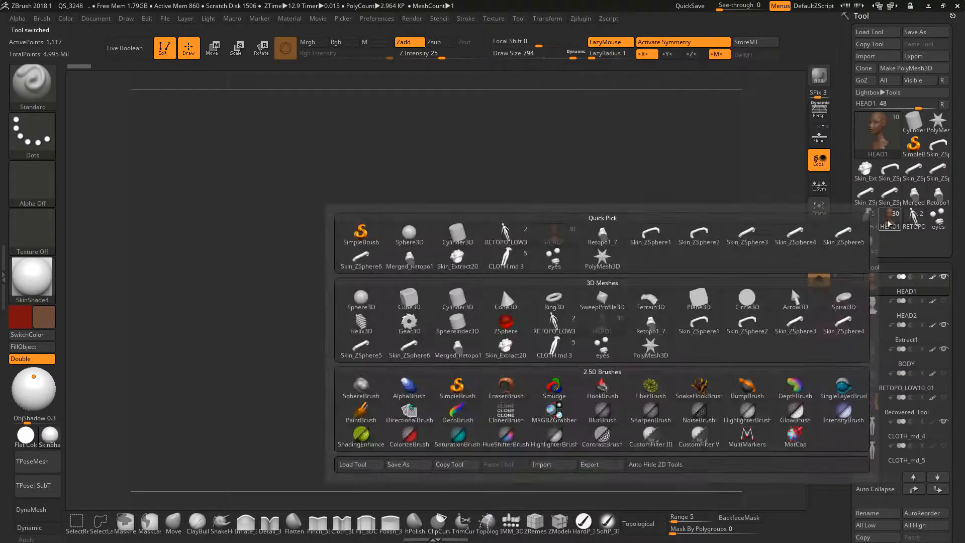
click(900, 309)
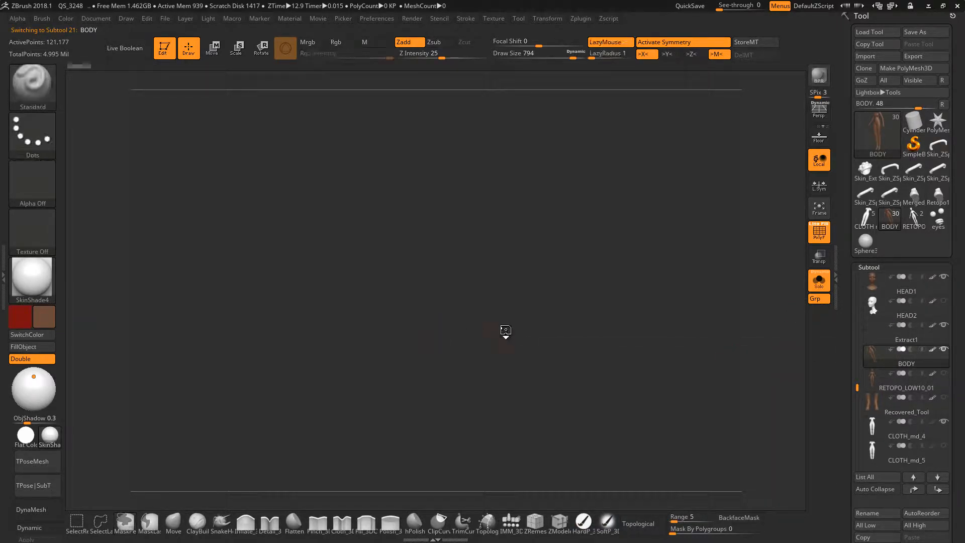
click(907, 380)
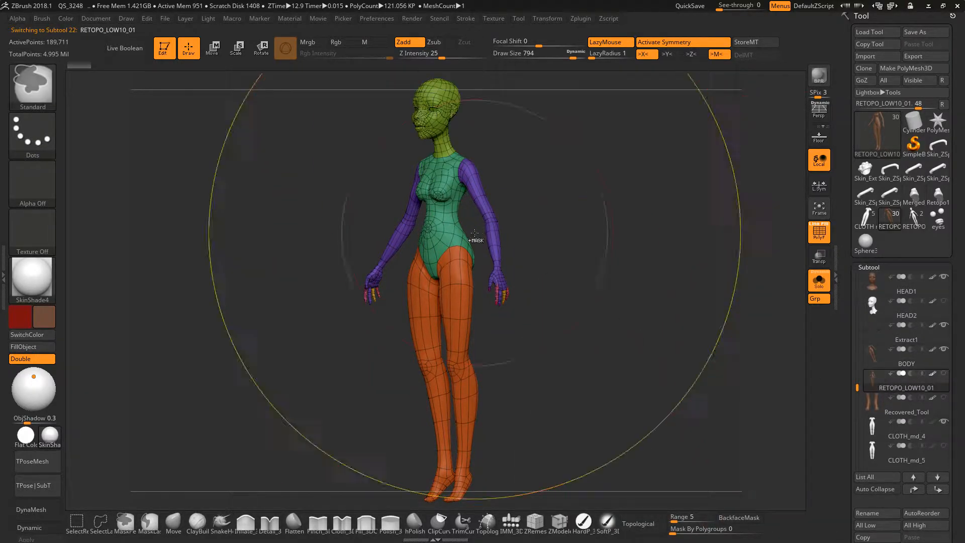
ctrl+right_drag(476, 239, 521, 228)
alt+right_drag(486, 139, 493, 302)
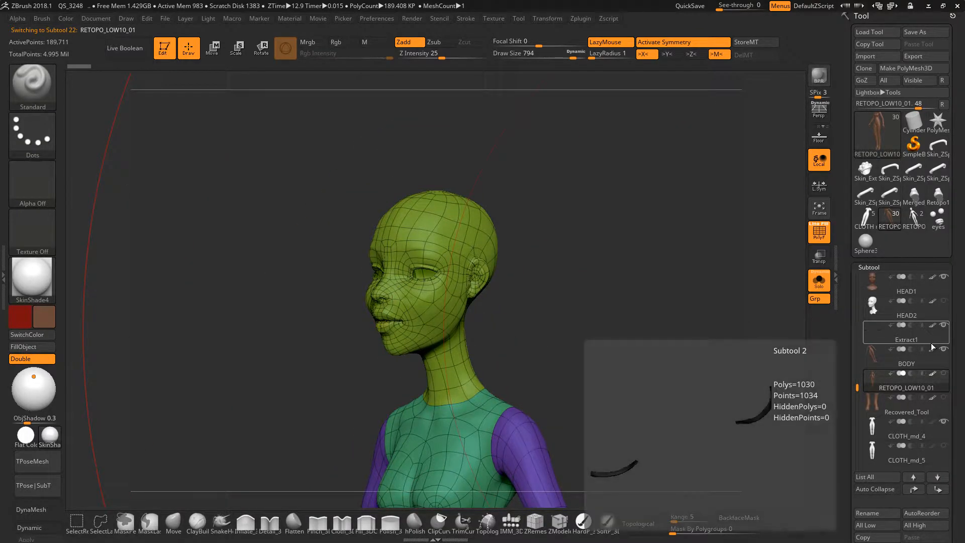
Step through the neighbouring subtools up to HEAD and back down to select HEAD2.
key(Up)
key(Up)
key(Up)
key(Up)
key(Up)
key(Up)
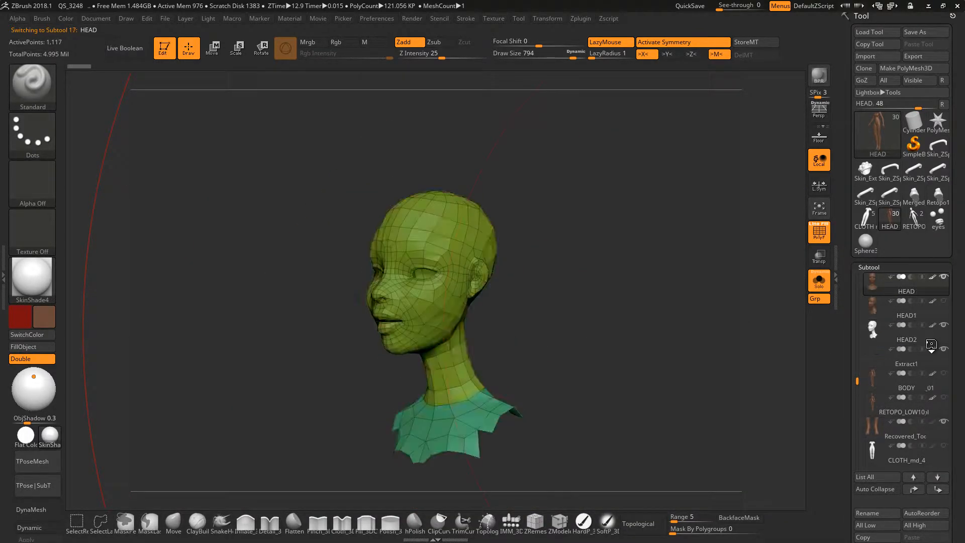
key(Down)
key(Down)
key(Down)
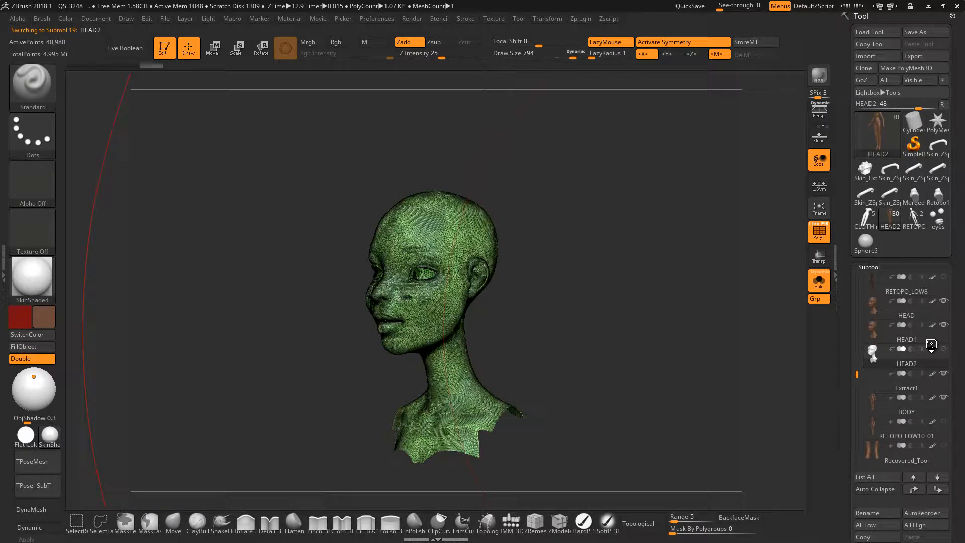
Inspect the dense HEAD2 face with and without the polygon wireframe, and set the Draw Size to 1.
ctrl+right_drag(404, 323, 394, 352)
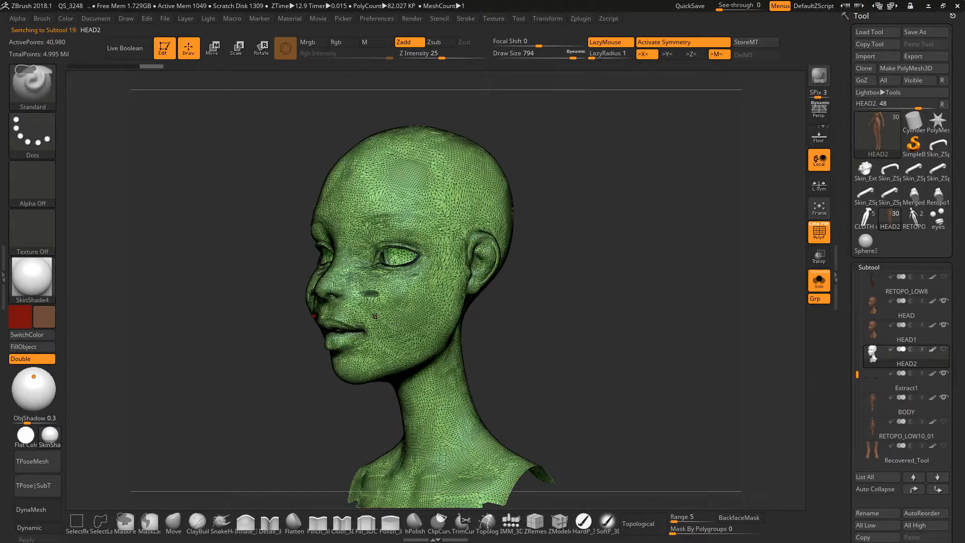
key(shift+f)
mouse_move(359, 322)
right_down()
mouse_move(383, 321)
mouse_move(373, 338)
mouse_move(359, 329)
mouse_move(448, 328)
right_up()
key(shift+f)
key(space)
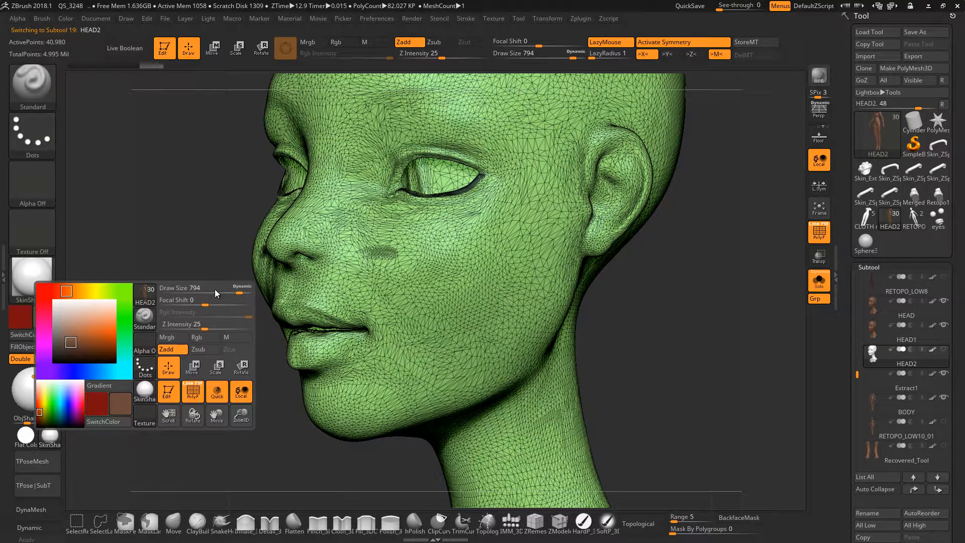
drag(240, 292, 161, 292)
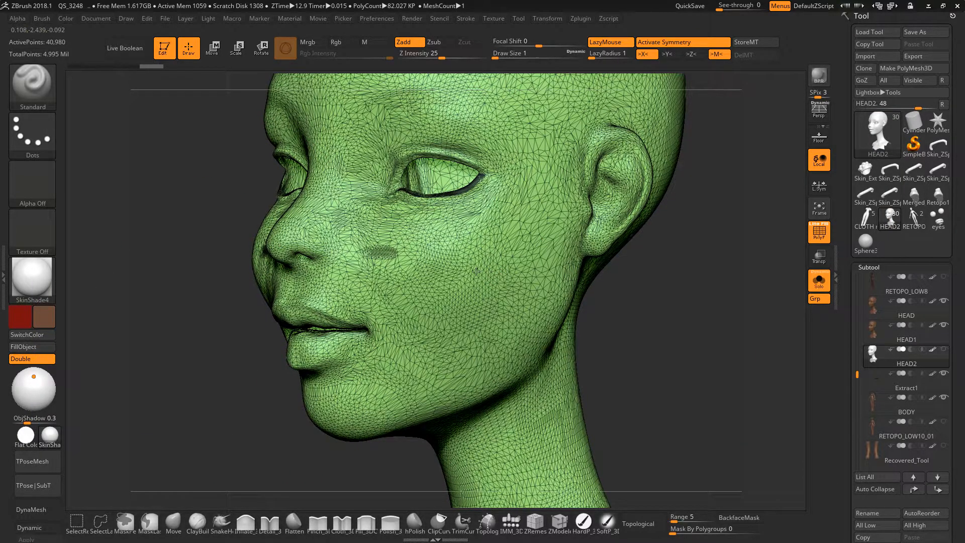
Select the HEAD1 subtool and raise its subdivision level to show the smooth, detailed face.
right_drag(476, 272, 836, 294)
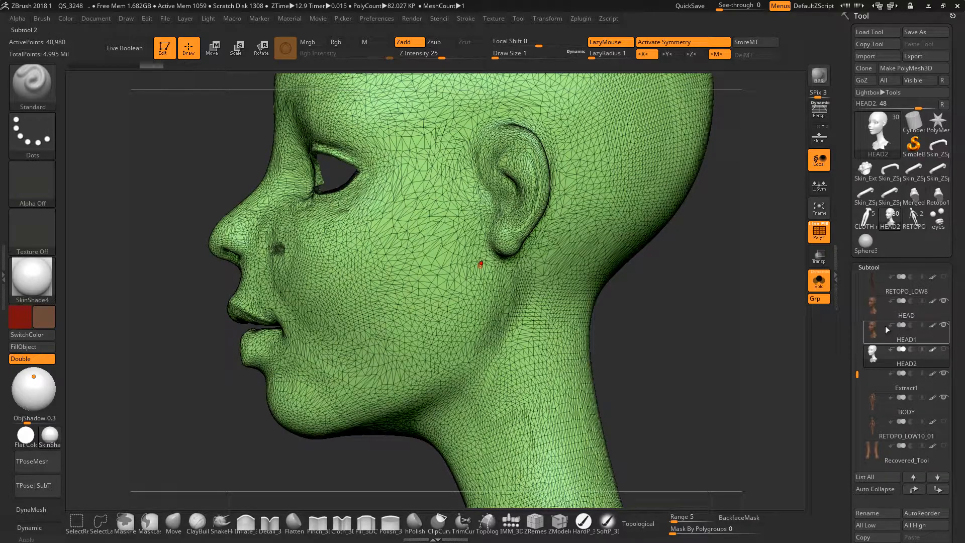
click(880, 331)
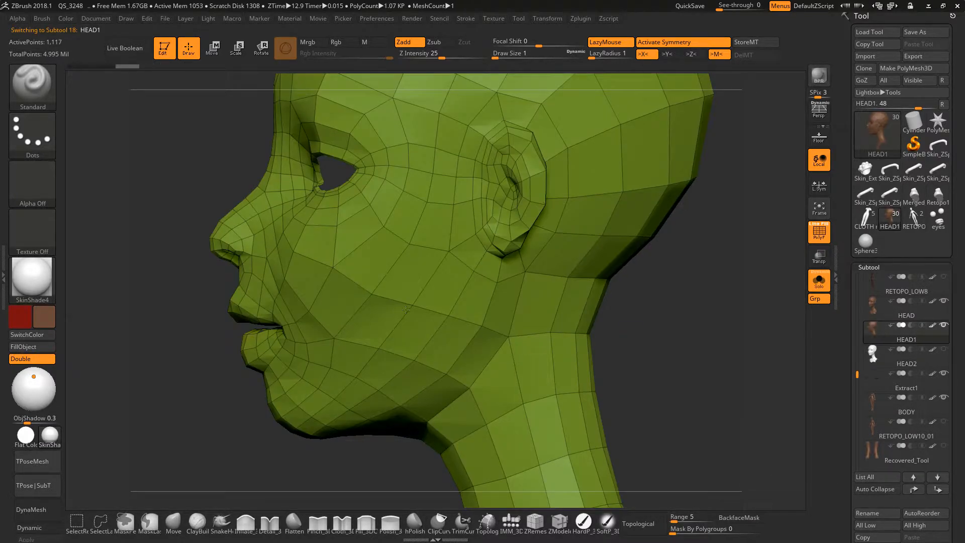
key(d)
key(d)
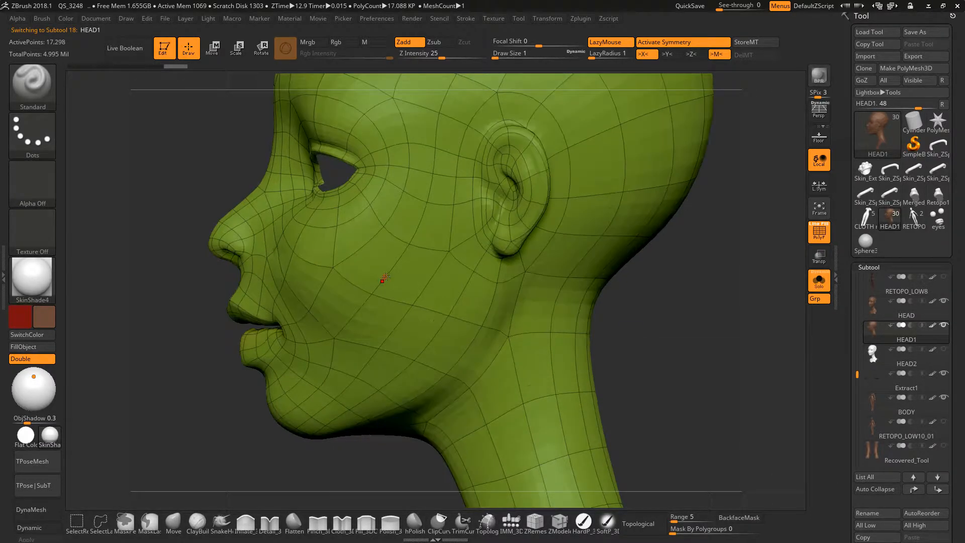
mouse_move(325, 285)
right_down()
mouse_move(340, 284)
mouse_move(297, 286)
mouse_move(400, 224)
mouse_move(412, 280)
right_up()
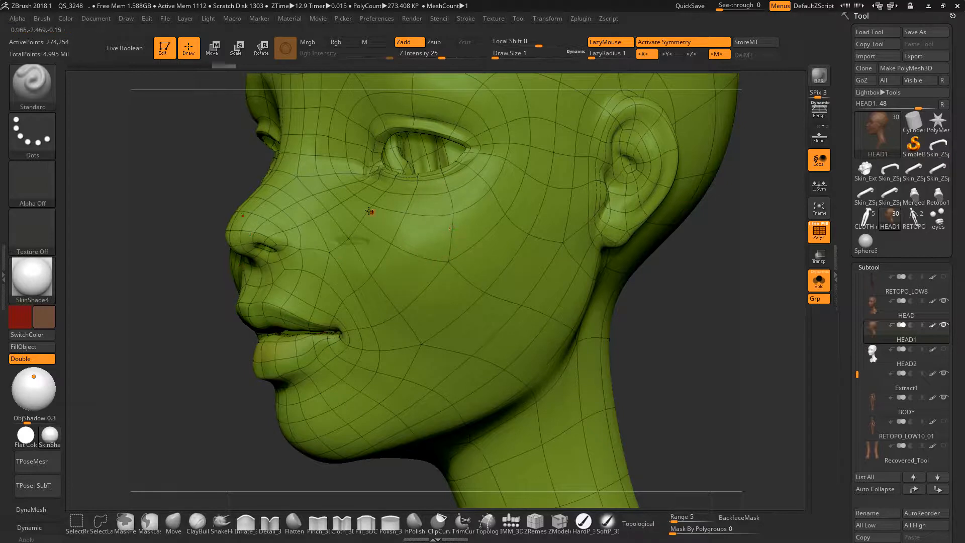
Select the HEAD2 subtool and examine its dense mesh from three-quarter and side views for comparison.
click(890, 354)
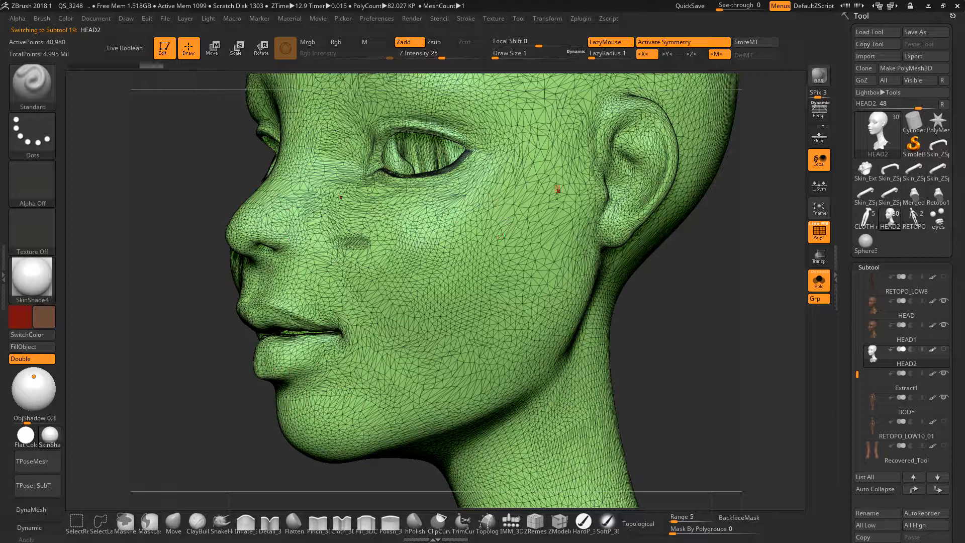
mouse_move(375, 237)
right_down()
mouse_move(391, 236)
mouse_move(361, 265)
mouse_move(483, 273)
mouse_move(468, 277)
right_up()
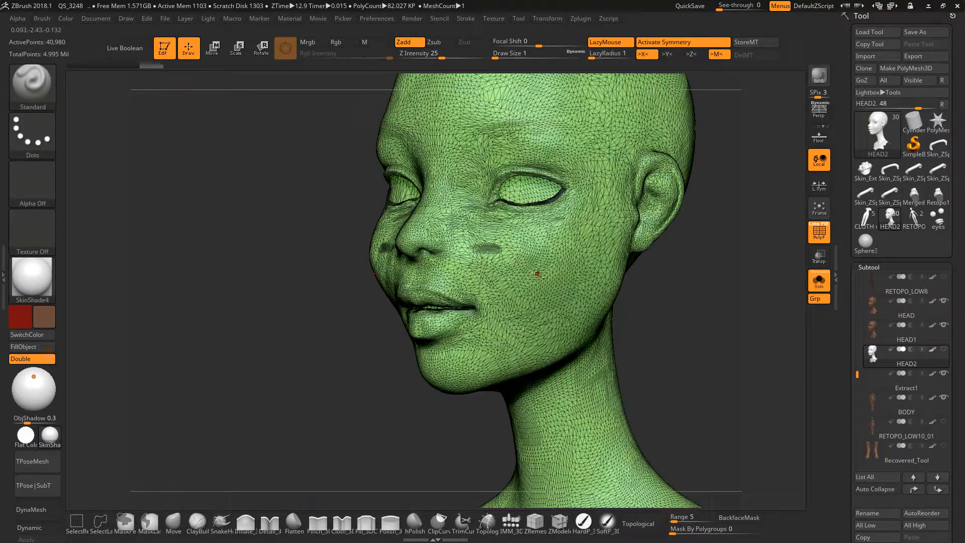
right_drag(538, 274, 467, 284)
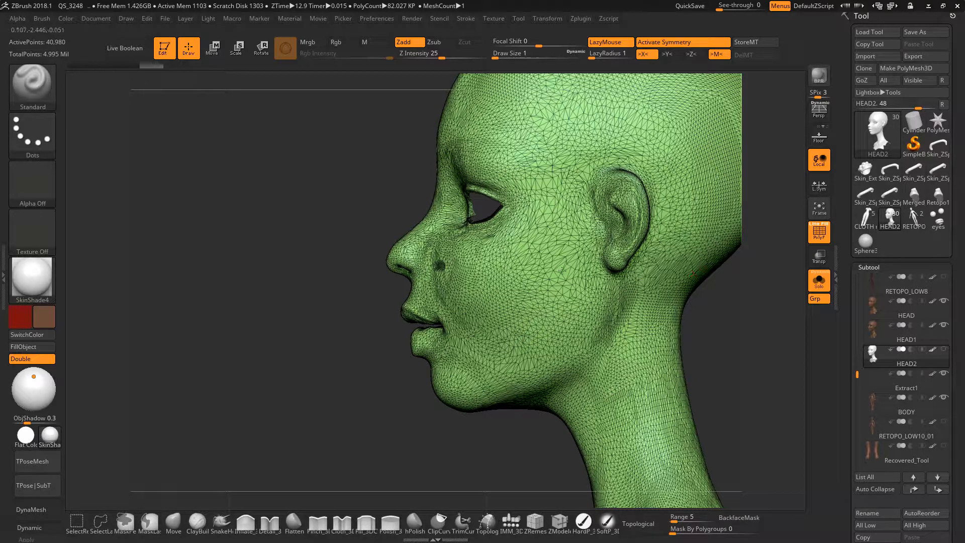
mouse_move(434, 281)
right_down()
mouse_move(447, 285)
mouse_move(425, 287)
mouse_move(452, 286)
right_up()
key(ctrl)
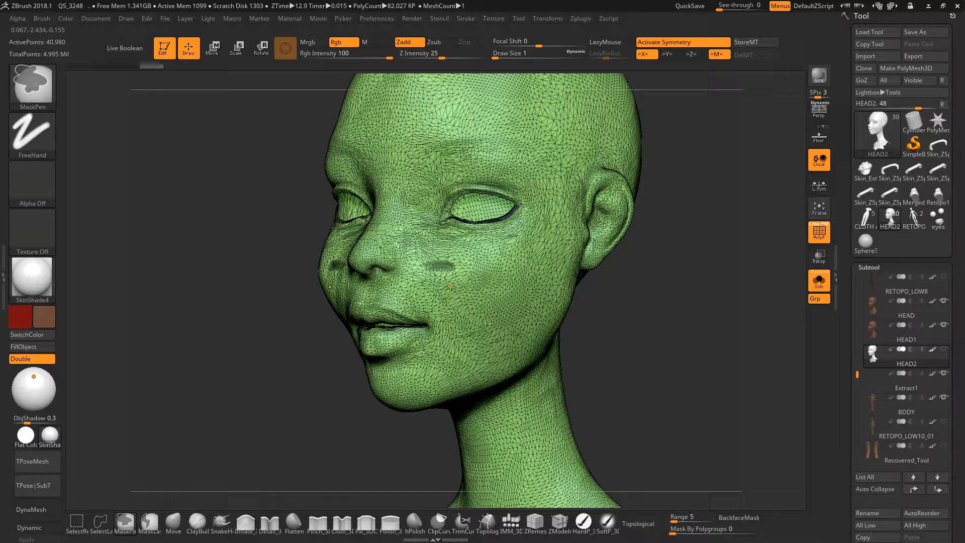
mouse_move(451, 286)
ctrl+right_down()
mouse_move(475, 309)
mouse_move(520, 289)
mouse_move(520, 264)
ctrl+right_up()
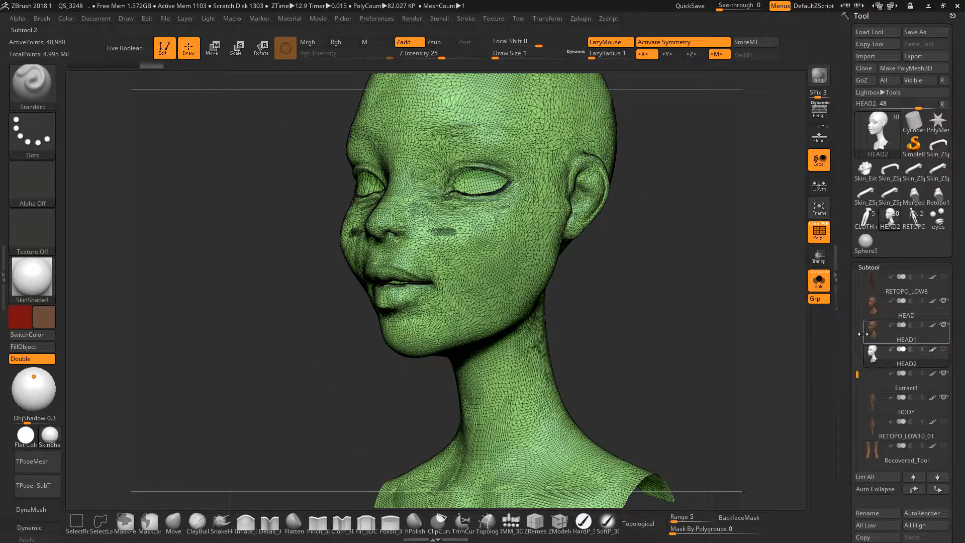
shift+right_drag(610, 300, 558, 293)
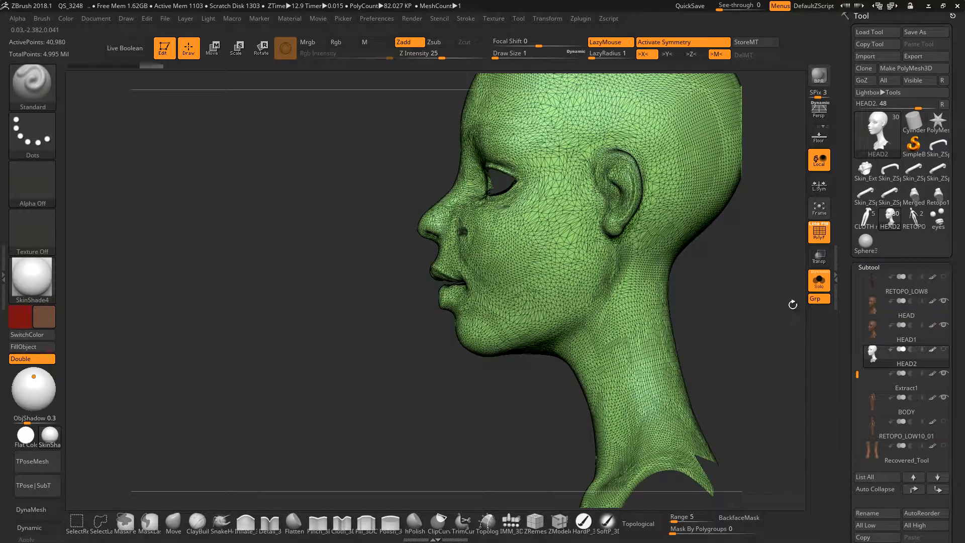
Select the HEAD1 subtool again and view the subdivided head from the side and back.
click(876, 333)
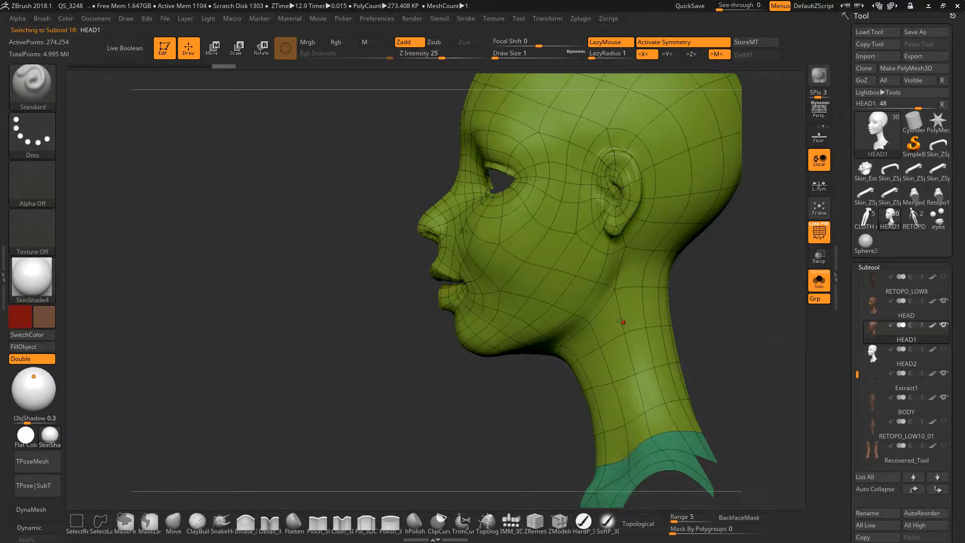
ctrl+right_drag(614, 317, 548, 318)
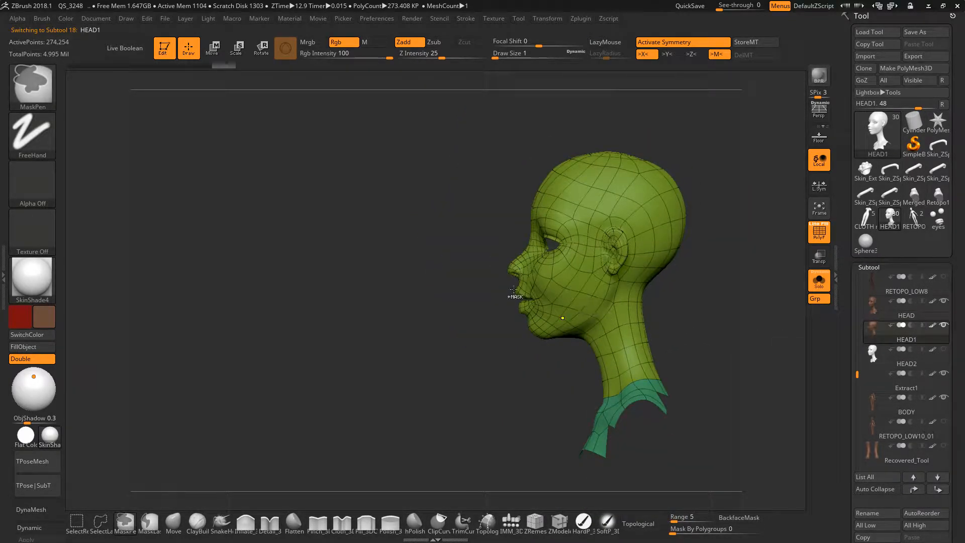
ctrl+right_drag(619, 303, 513, 276)
right_drag(724, 286, 680, 285)
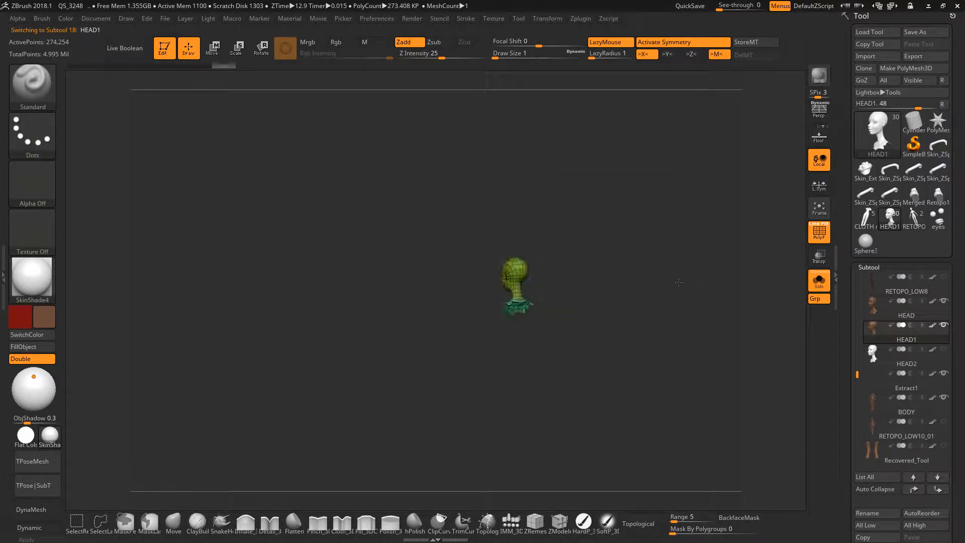
shift+right_drag(567, 285, 593, 287)
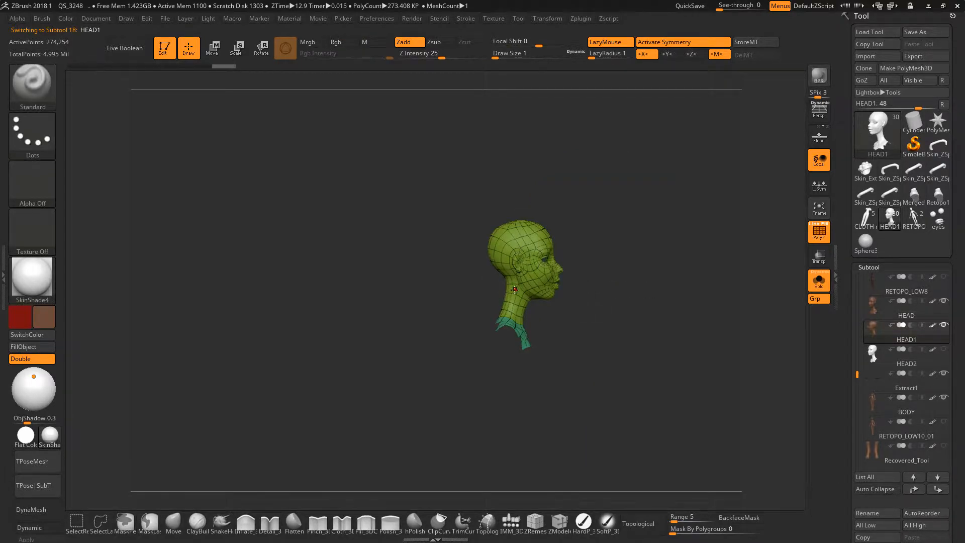
ctrl+right_drag(514, 290, 561, 283)
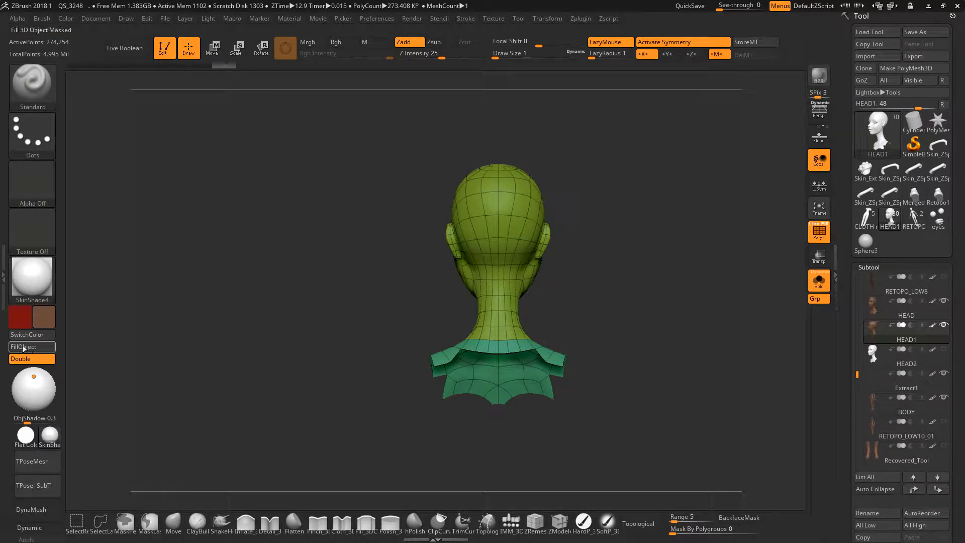
Morph the HEAD1 subtool to its flat UV layout, inspect the head and shoulder shells, and restore the 3D form.
drag(962, 501, 957, 395)
click(875, 467)
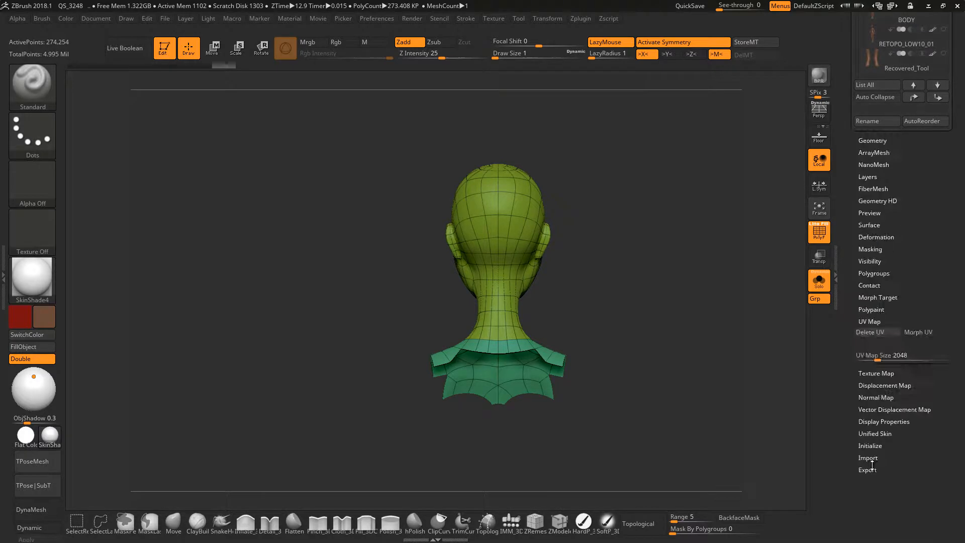
drag(932, 354, 948, 427)
click(925, 269)
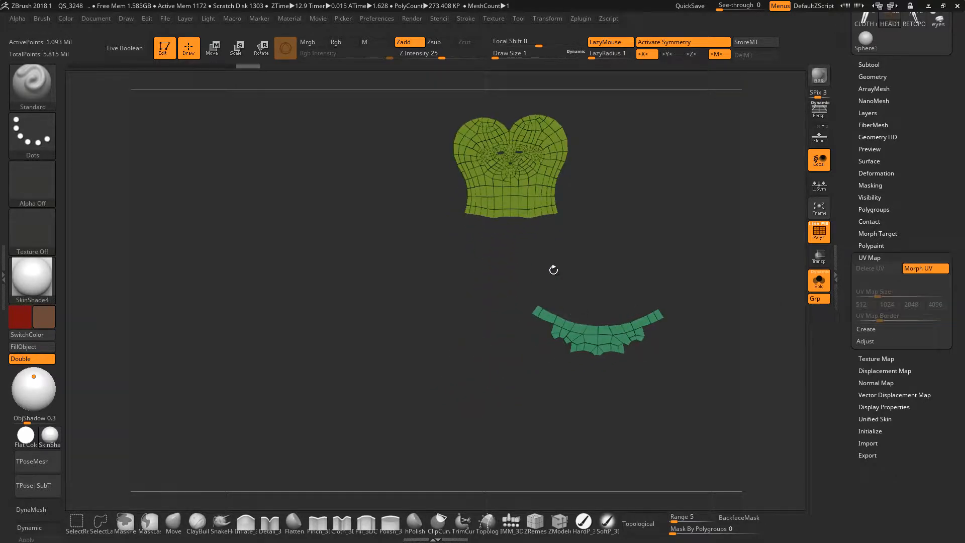
alt+drag(499, 323, 487, 369)
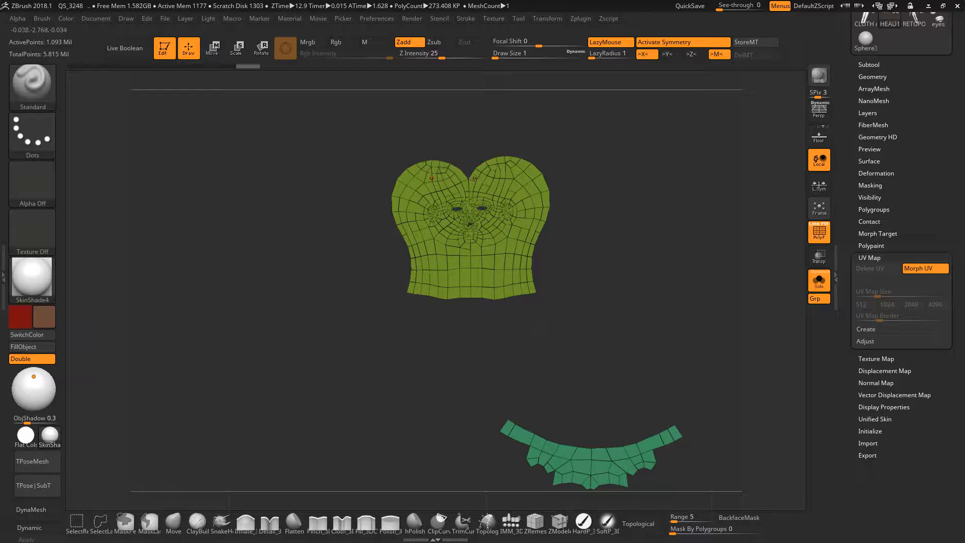
ctrl+right_drag(485, 237, 487, 294)
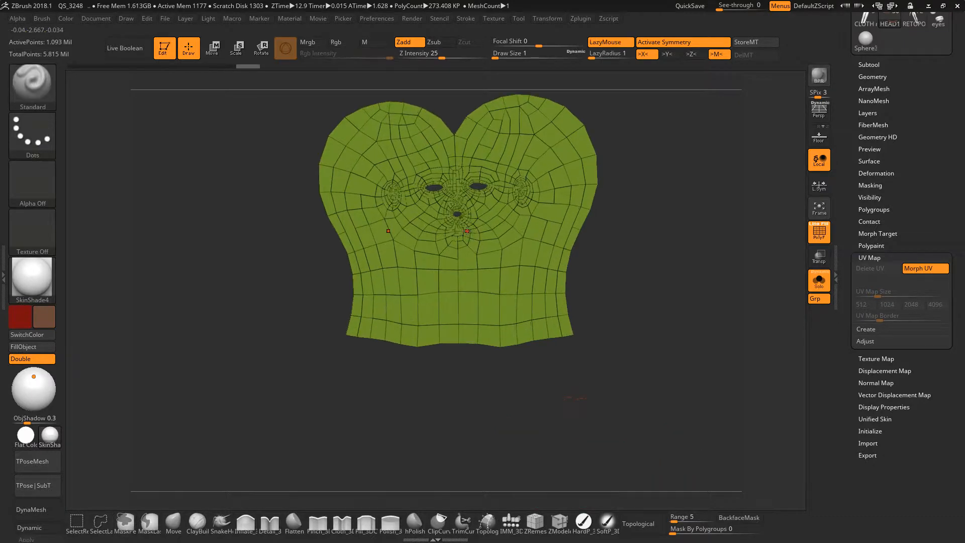
mouse_move(501, 212)
ctrl+right_down()
mouse_move(501, 250)
mouse_move(487, 236)
mouse_move(405, 250)
mouse_move(460, 232)
mouse_move(508, 276)
mouse_move(517, 267)
ctrl+right_up()
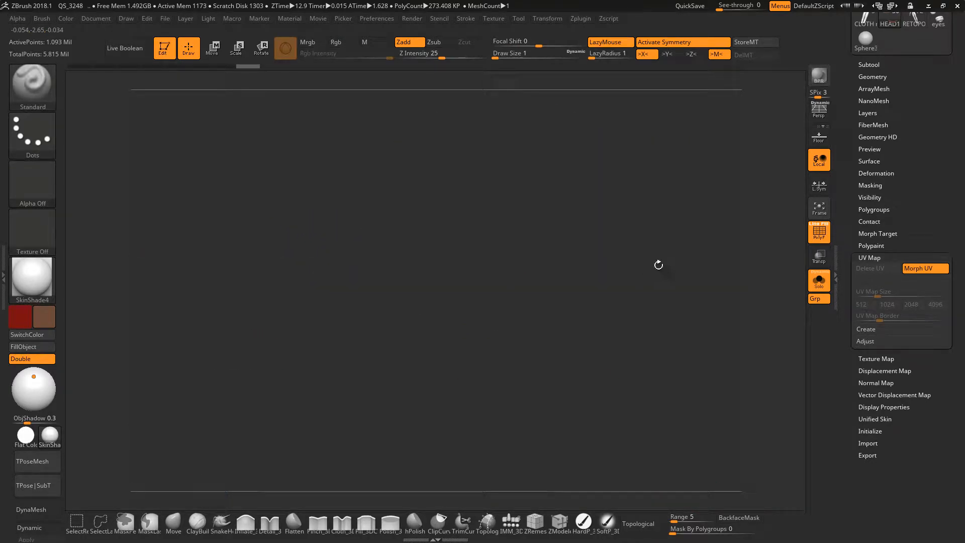
click(928, 267)
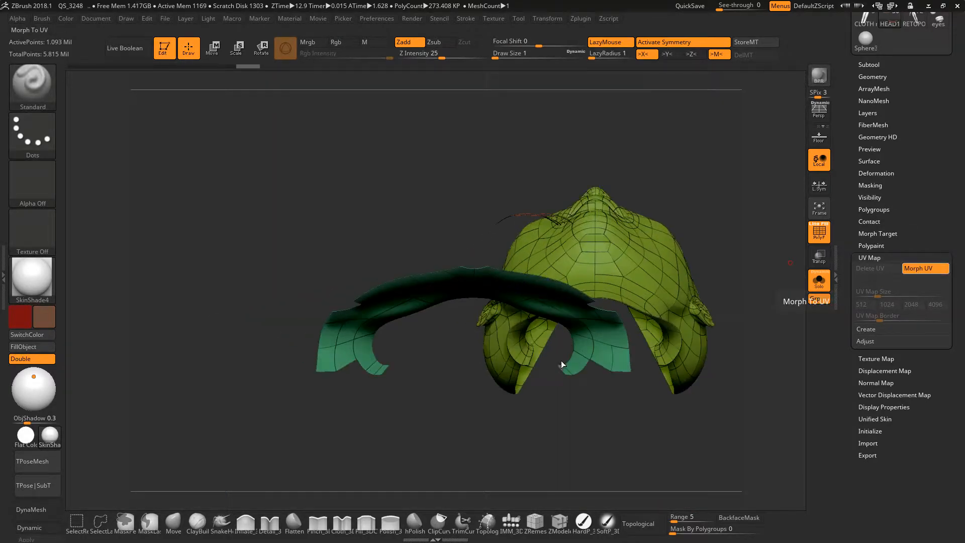
Examine the subdivided HEAD1 face from three-quarter angles, first with the polygon wireframe and then without it.
key(ctrl)
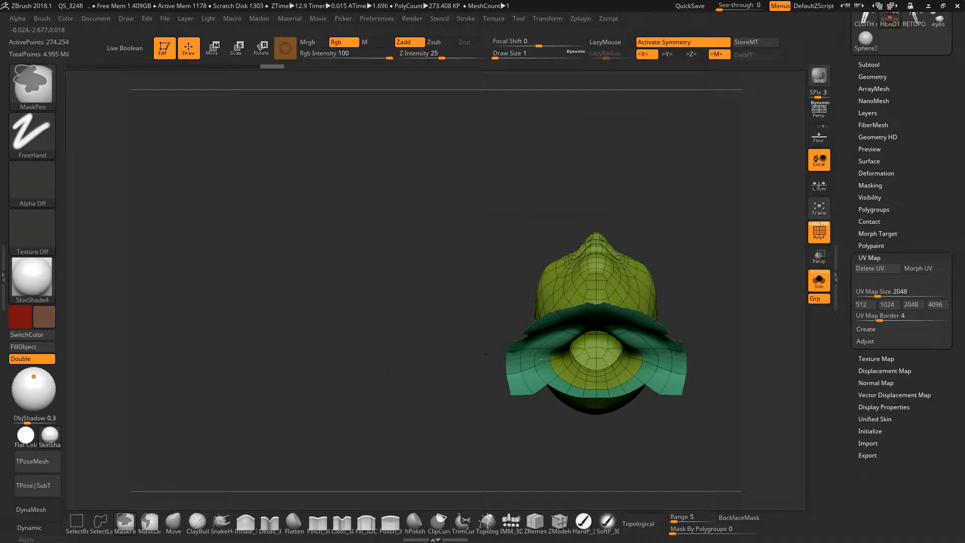
alt+right_drag(536, 355, 504, 366)
mouse_move(502, 303)
alt+right_down()
mouse_move(485, 365)
mouse_move(521, 319)
mouse_move(495, 383)
mouse_move(477, 336)
mouse_move(497, 317)
alt+right_up()
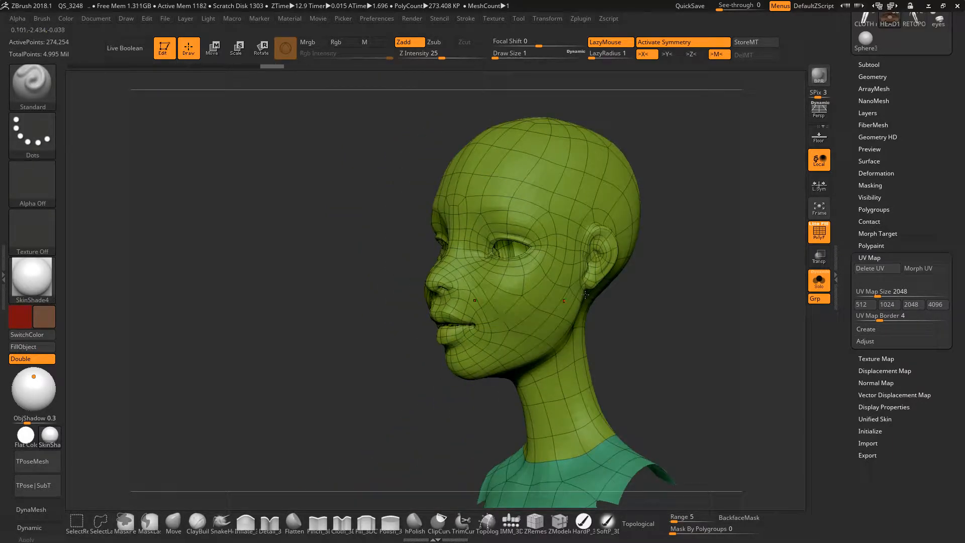
mouse_move(539, 265)
alt+right_down()
mouse_move(506, 298)
mouse_move(500, 357)
alt+right_up()
mouse_move(430, 323)
right_down()
mouse_move(456, 327)
mouse_move(517, 301)
mouse_move(558, 300)
right_up()
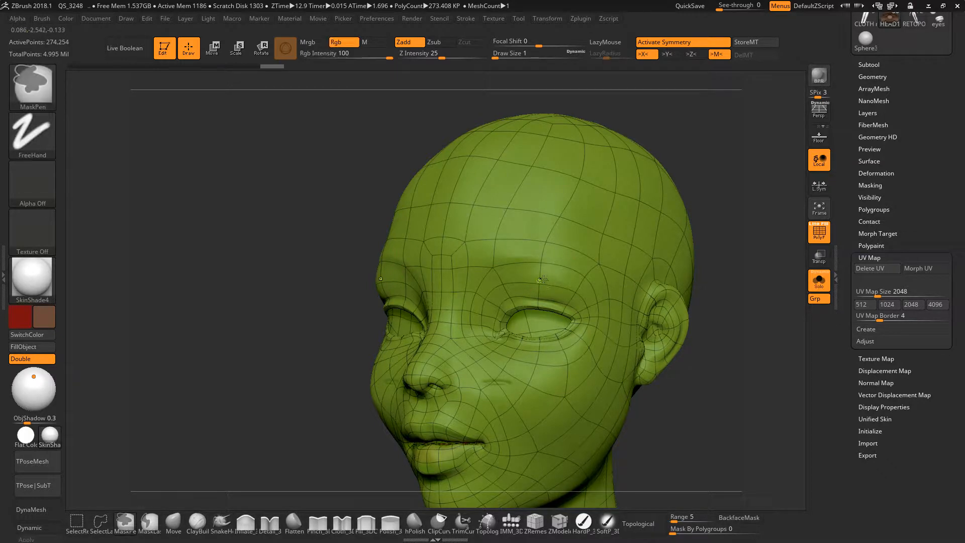
mouse_move(543, 279)
ctrl+right_down()
mouse_move(560, 276)
mouse_move(558, 265)
mouse_move(541, 276)
ctrl+right_up()
key(shift+f)
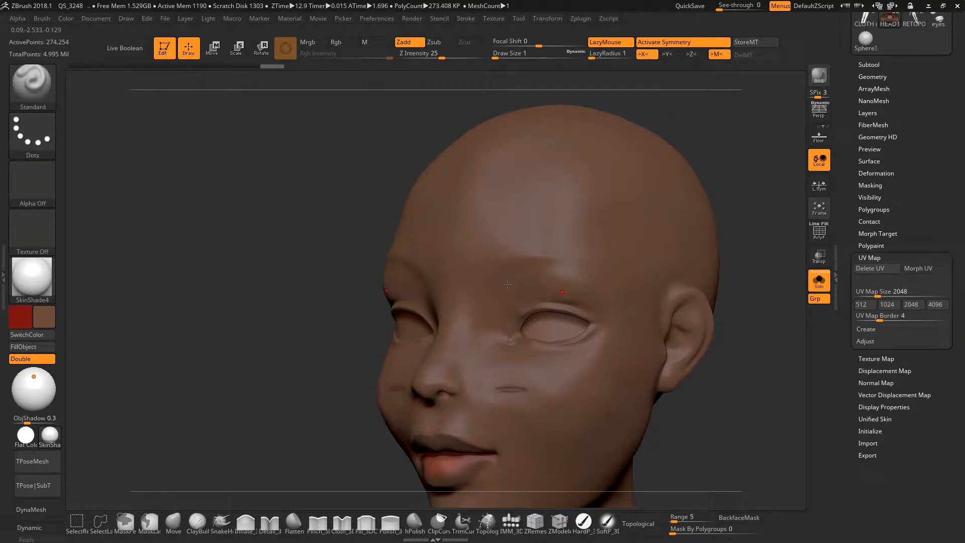
right_drag(507, 285, 571, 325)
right_drag(553, 268, 538, 272)
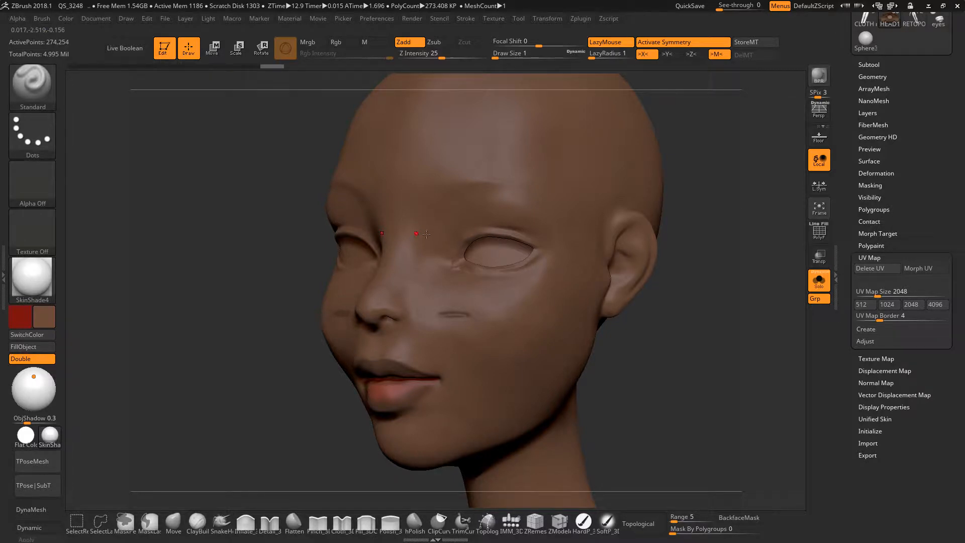
right_drag(426, 233, 483, 237)
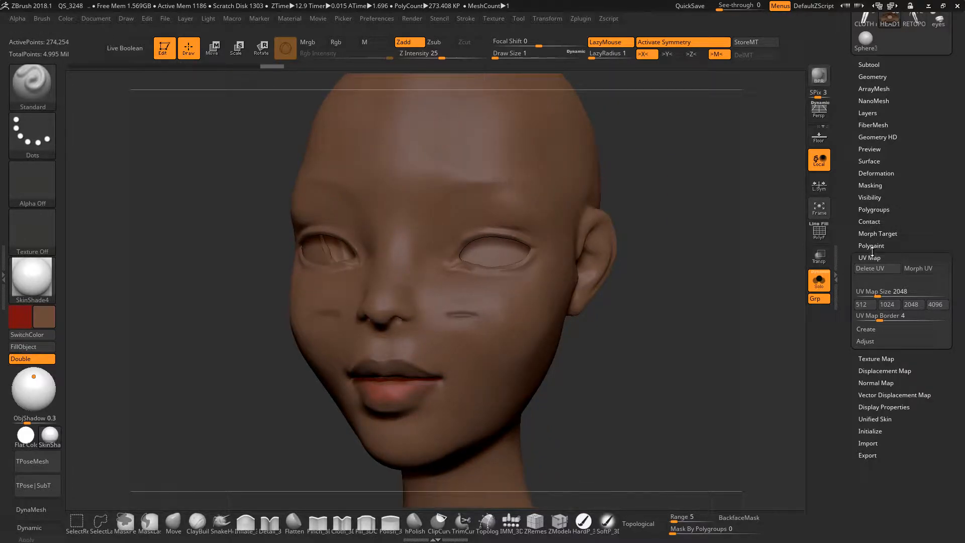
Switch to the HEAD and RETOPO_LOW8 subtools for comparison, inspecting RETOPO_LOW8 with and without the polygon wireframe.
key(Up)
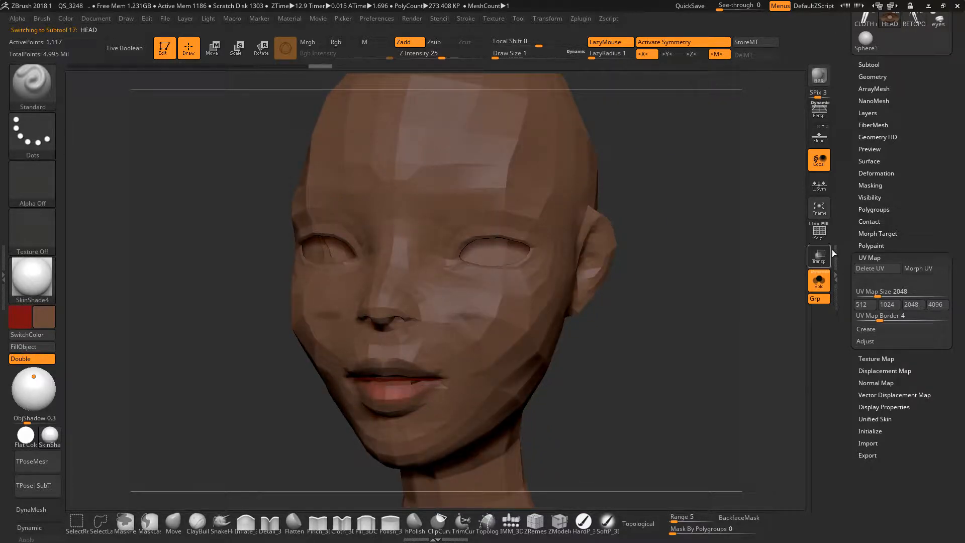
key(Up)
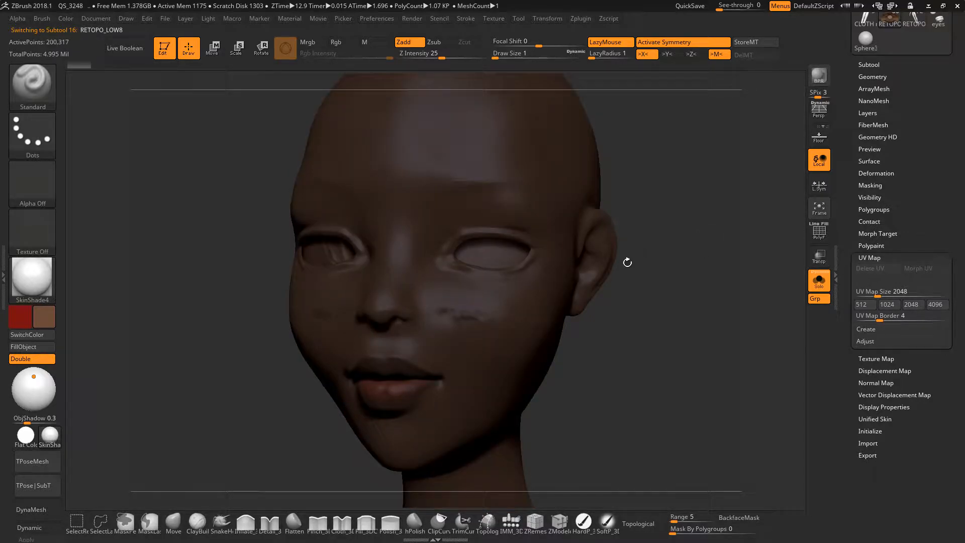
ctrl+right_drag(532, 281, 545, 278)
key(shift+f)
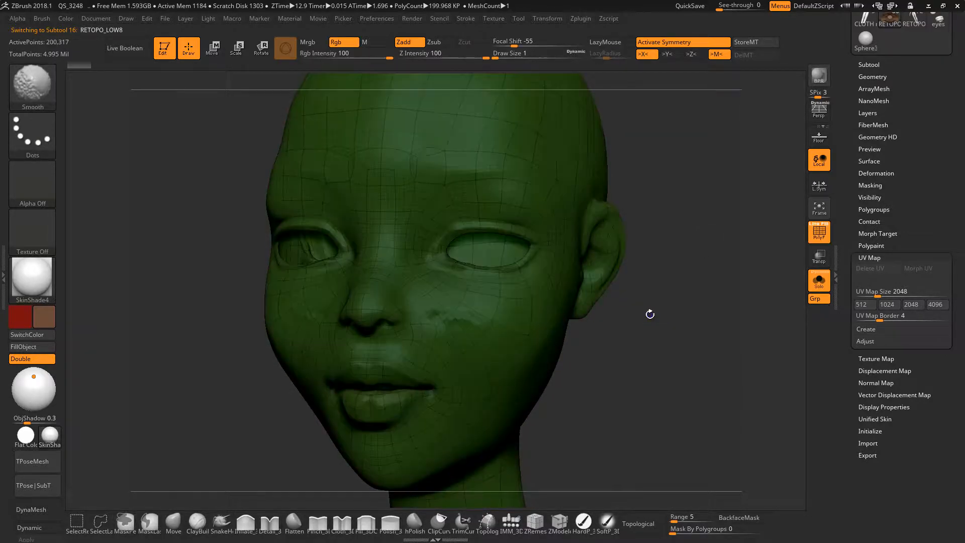
key(shift+f)
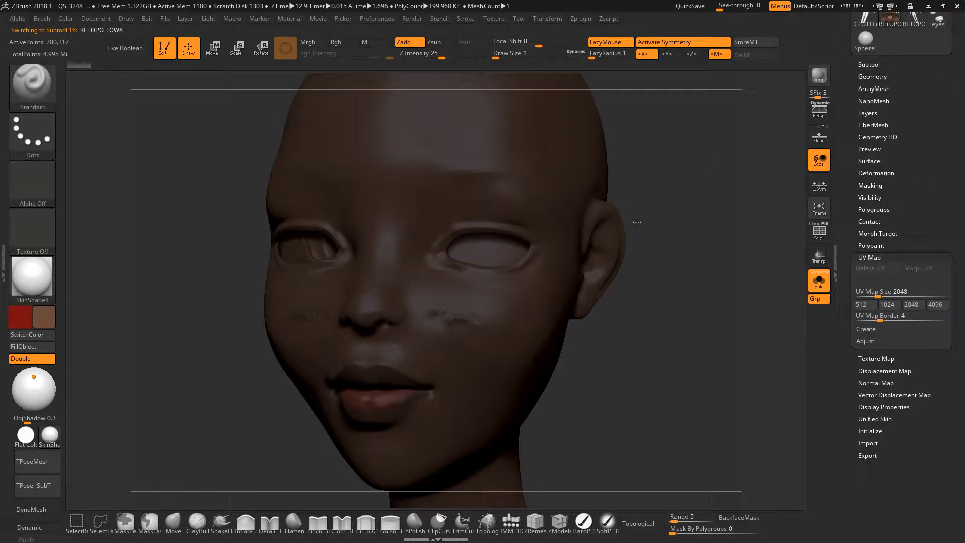
Step through the neighbouring subtools and select HEAD2.
key(Up)
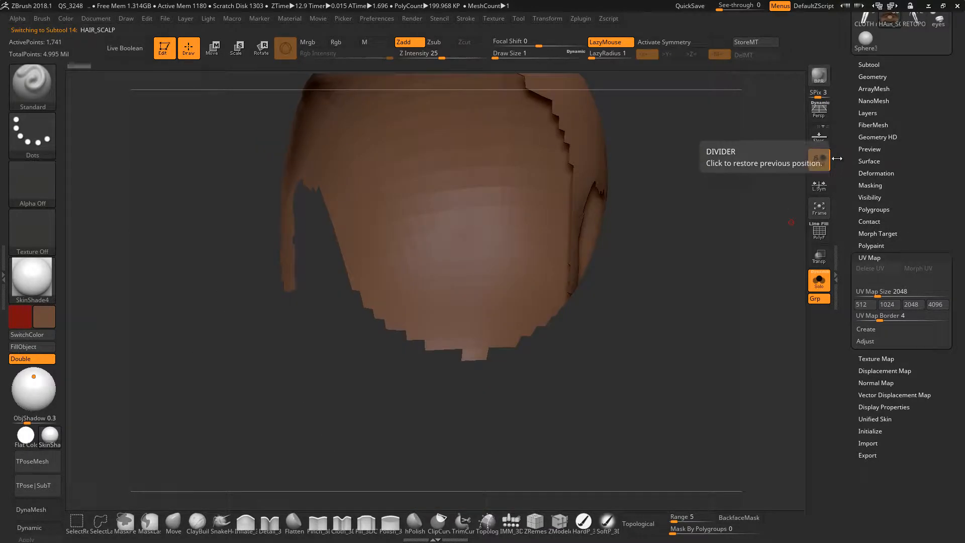
key(Down)
key(Down)
key(Down)
key(Down)
key(Down)
key(Down)
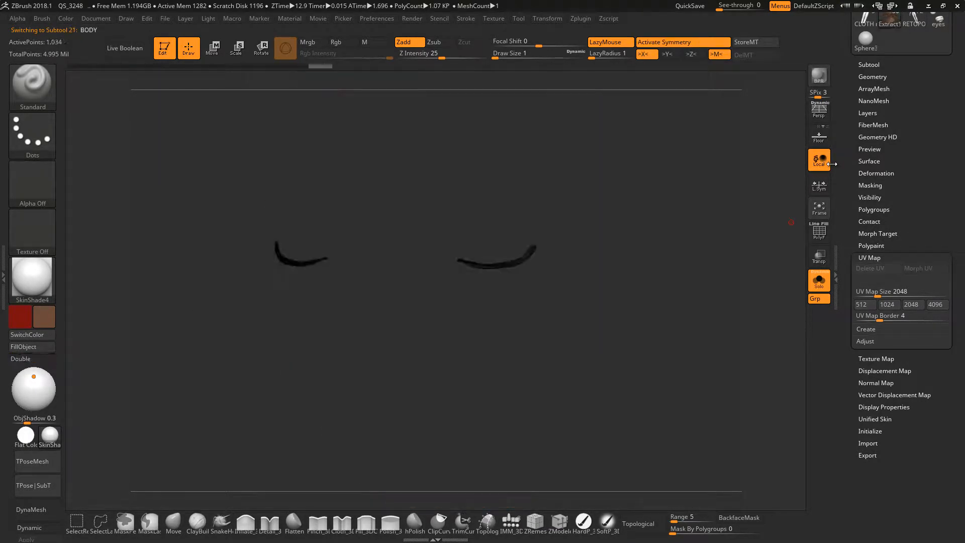
key(Up)
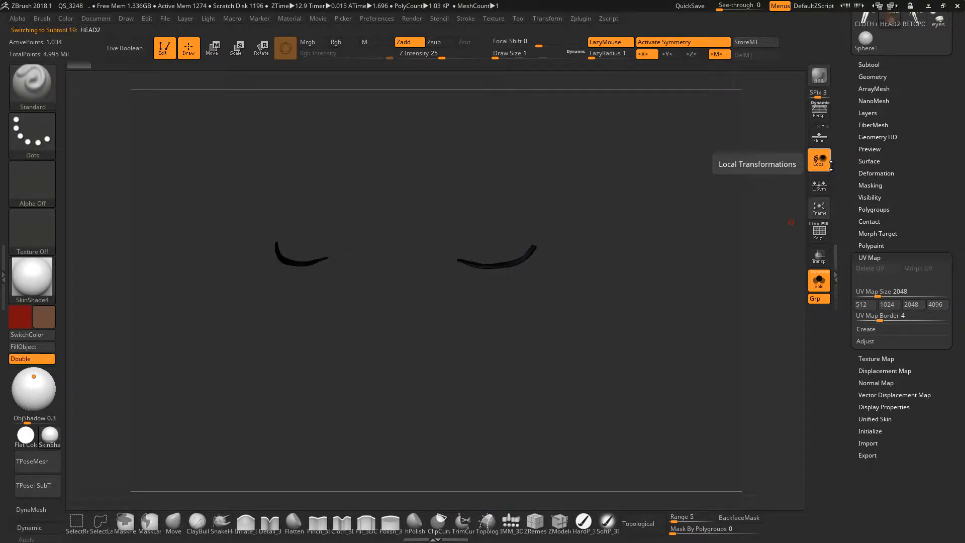
key(Up)
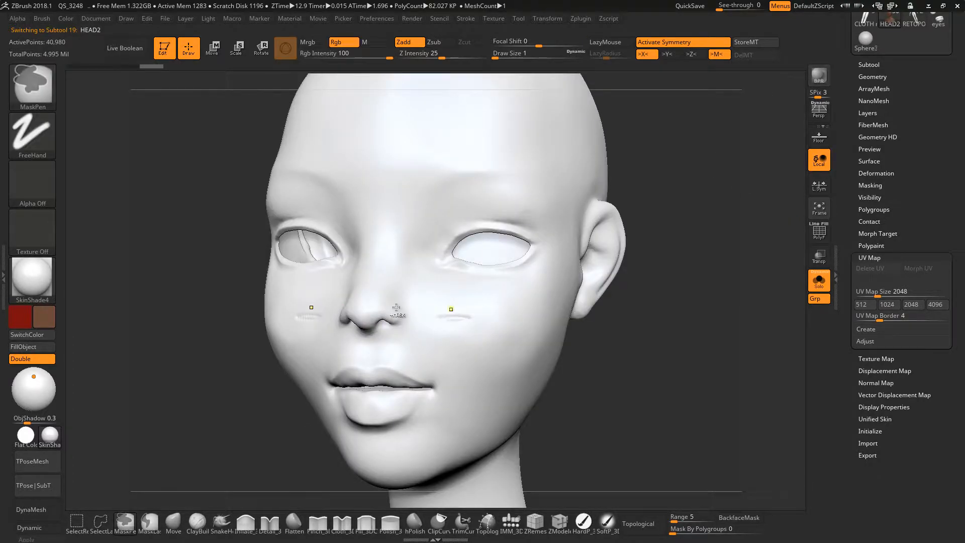
Examine the HEAD2 sculpt from three-quarter, front and side views.
mouse_move(461, 320)
alt+right_down()
mouse_move(439, 267)
mouse_move(521, 287)
mouse_move(508, 345)
mouse_move(500, 308)
mouse_move(509, 330)
mouse_move(541, 327)
mouse_move(543, 295)
mouse_move(521, 292)
alt+right_up()
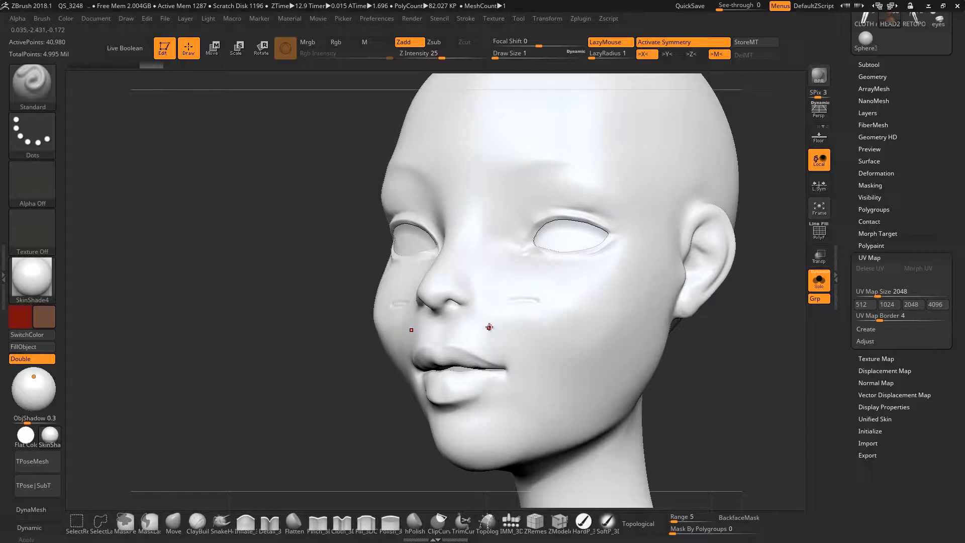
mouse_move(497, 327)
shift+right_down()
mouse_move(509, 343)
mouse_move(511, 298)
shift+right_up()
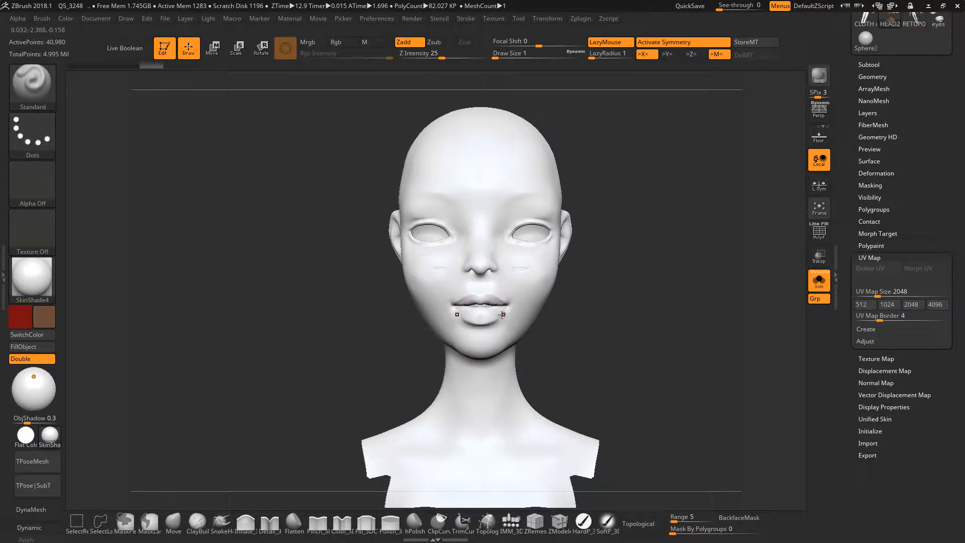
mouse_move(512, 297)
right_down()
mouse_move(491, 296)
mouse_move(517, 298)
right_up()
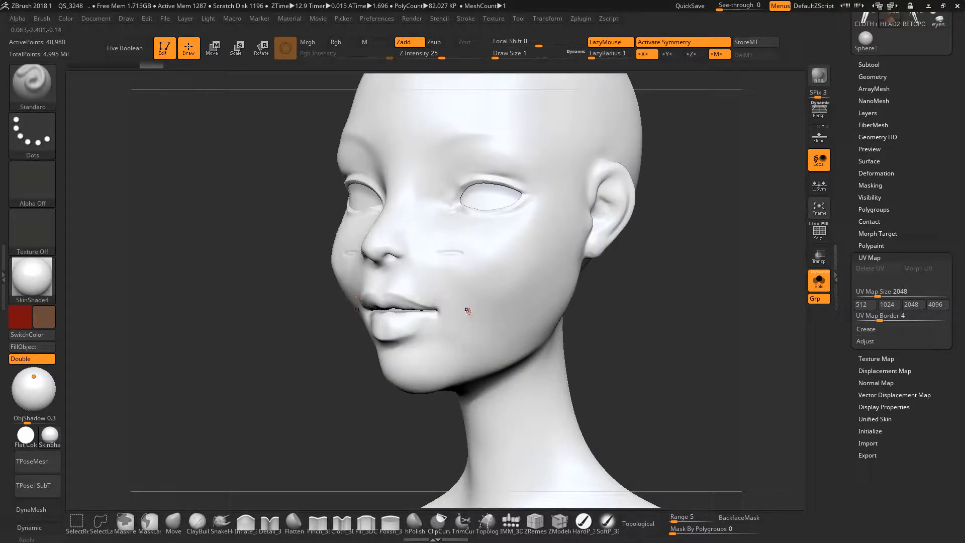
mouse_move(515, 257)
ctrl+right_down()
mouse_move(513, 249)
mouse_move(495, 284)
mouse_move(526, 278)
ctrl+right_up()
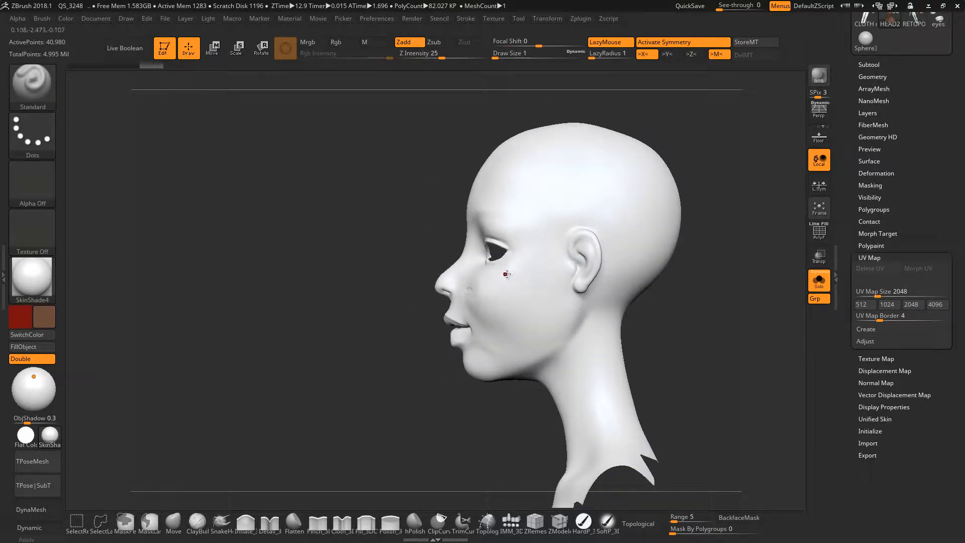
key(ctrl)
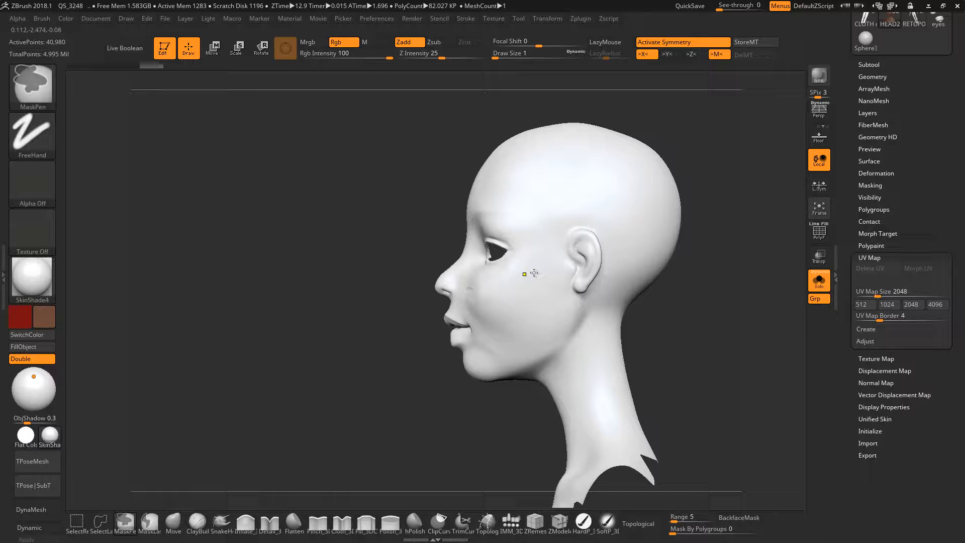
mouse_move(534, 273)
ctrl+right_down()
mouse_move(497, 274)
mouse_move(555, 279)
ctrl+right_up()
alt+right_drag(439, 296, 440, 252)
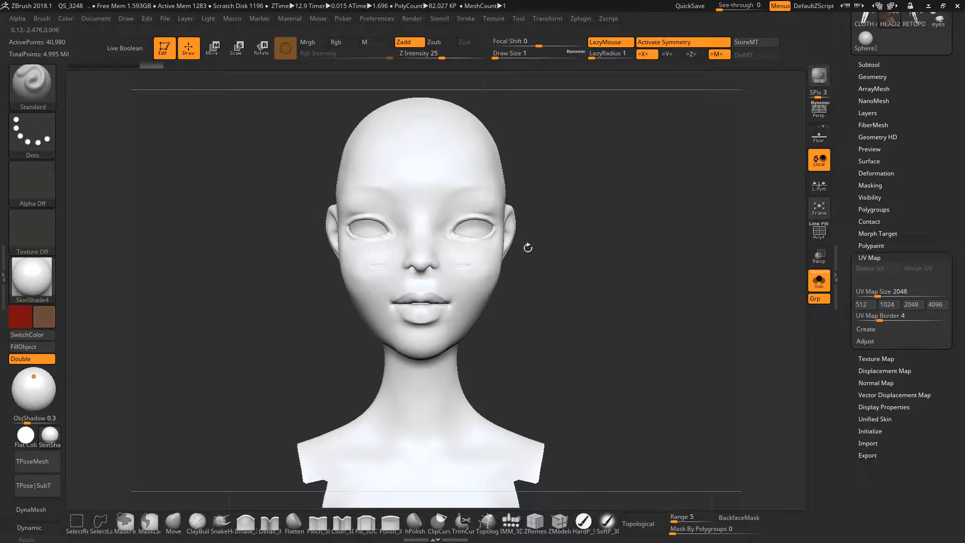
Export the HEAD2 subtool to the Desktop as an OBJ file named HEAD2.
drag(952, 174, 953, 379)
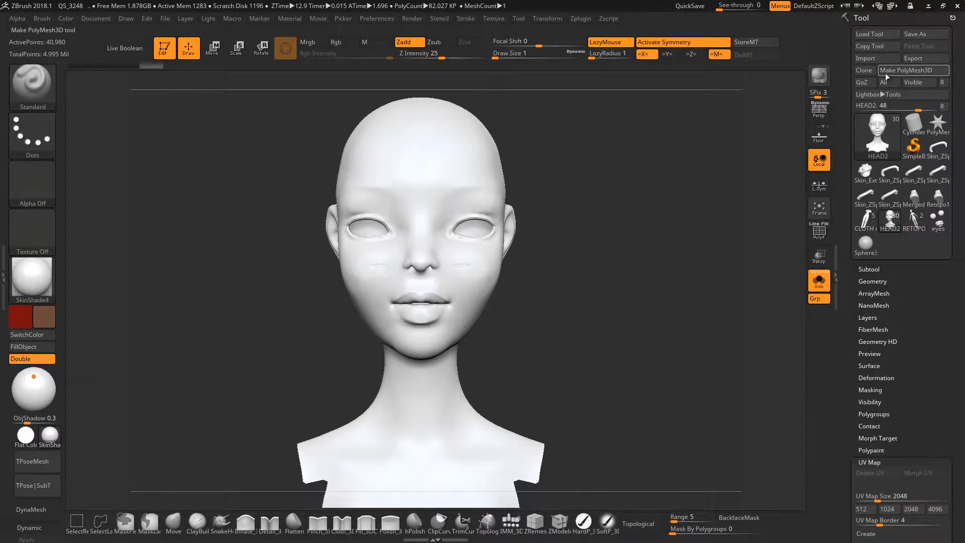
click(917, 59)
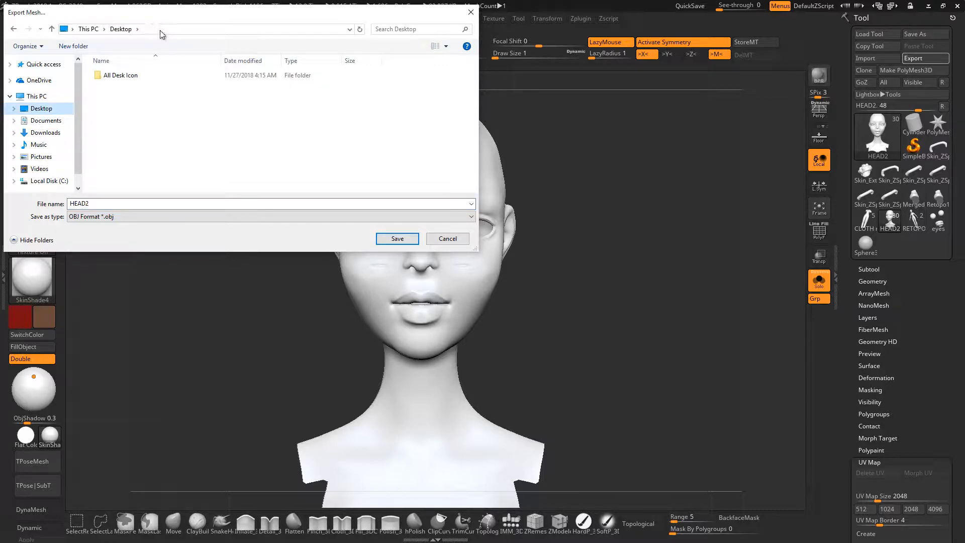
key(Return)
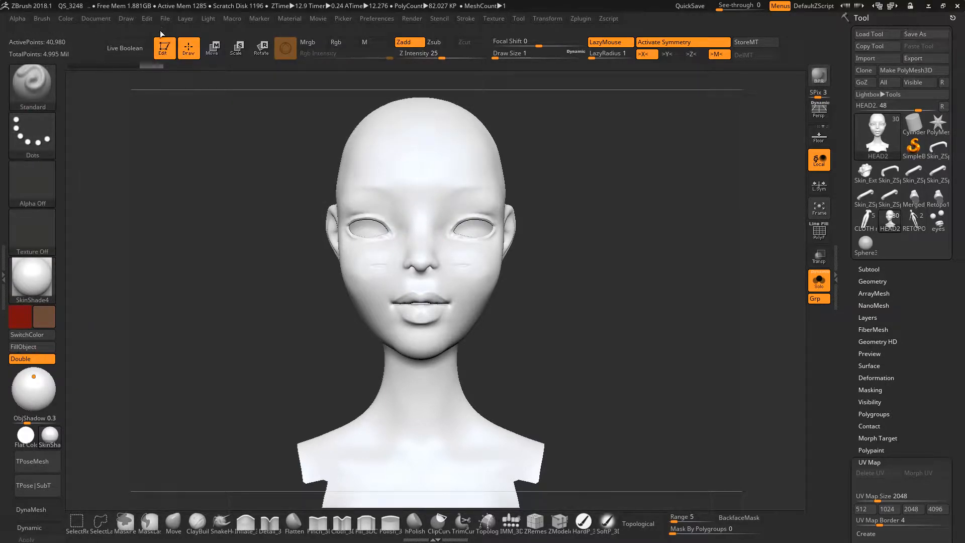
Switch to Maya 2018 and import HEAD2.OBJ from the Desktop into the empty scene.
click(928, 6)
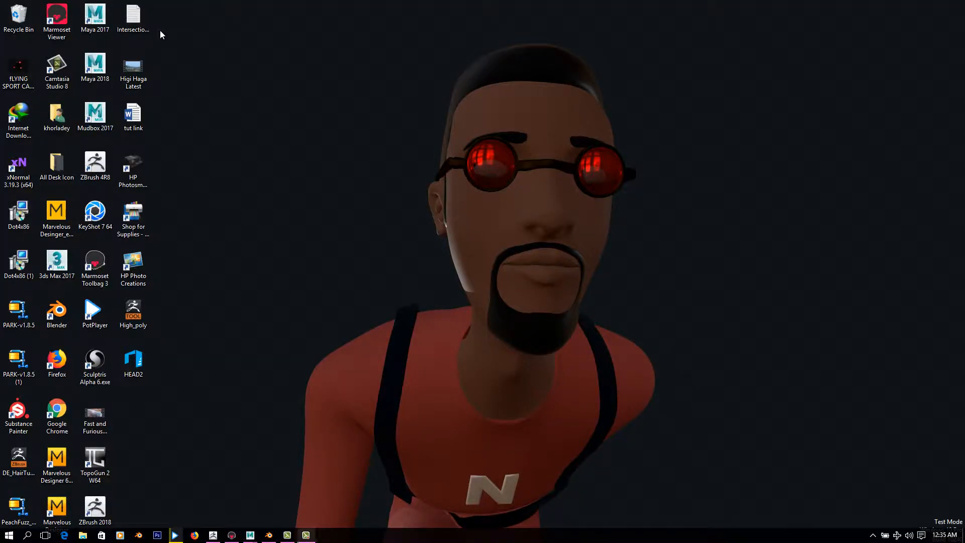
mouse_move(250, 535)
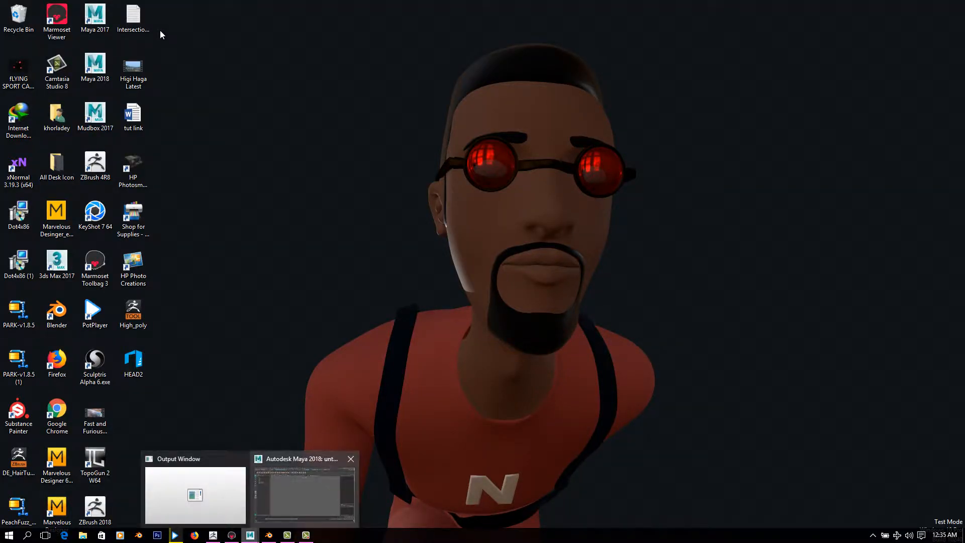
click(304, 496)
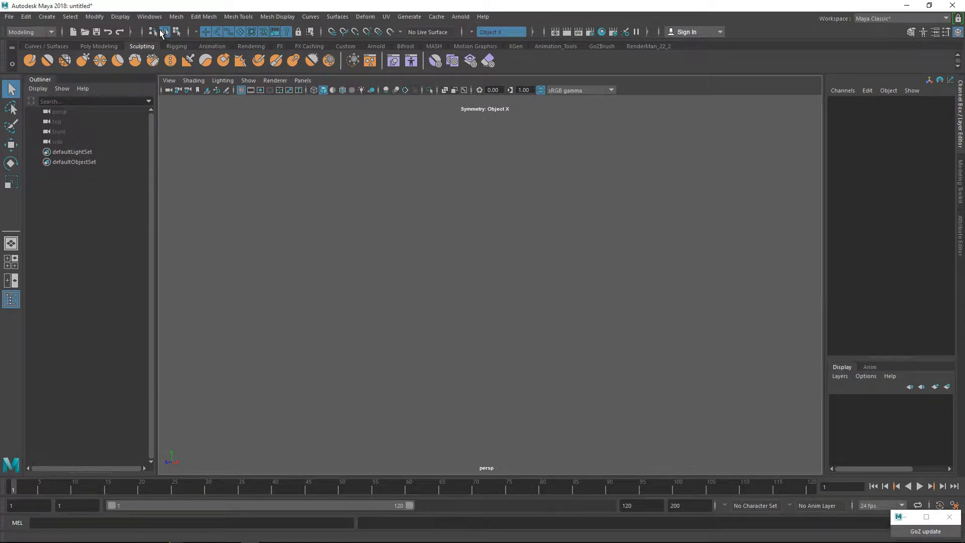
click(9, 16)
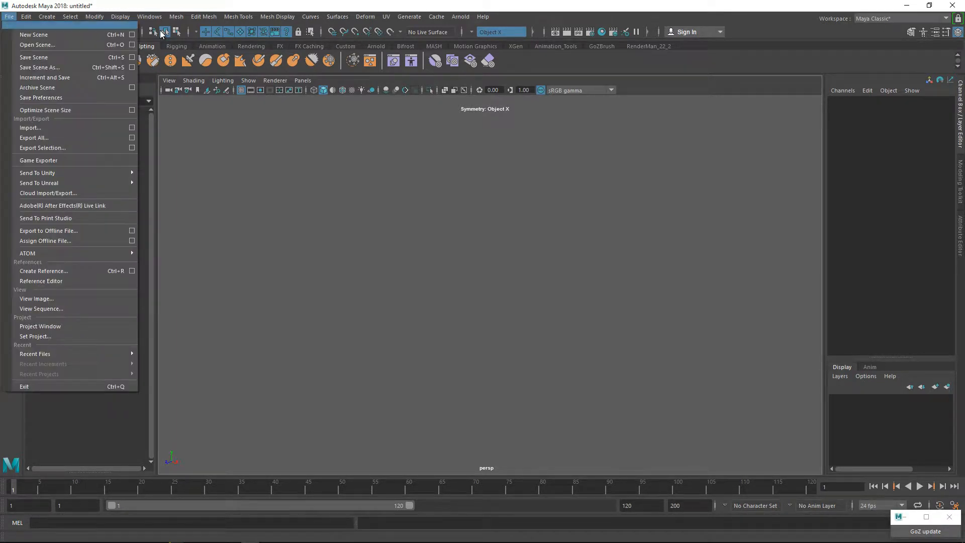
click(42, 127)
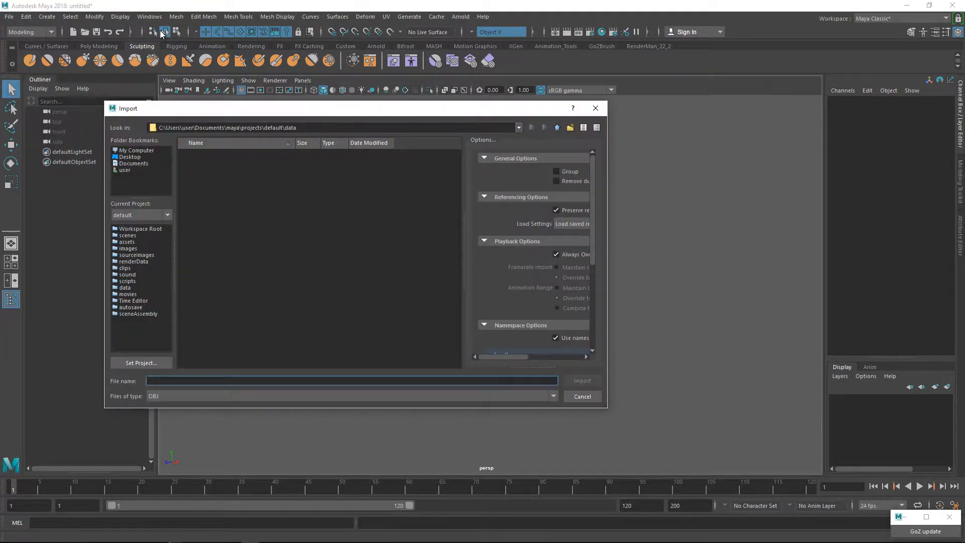
click(130, 156)
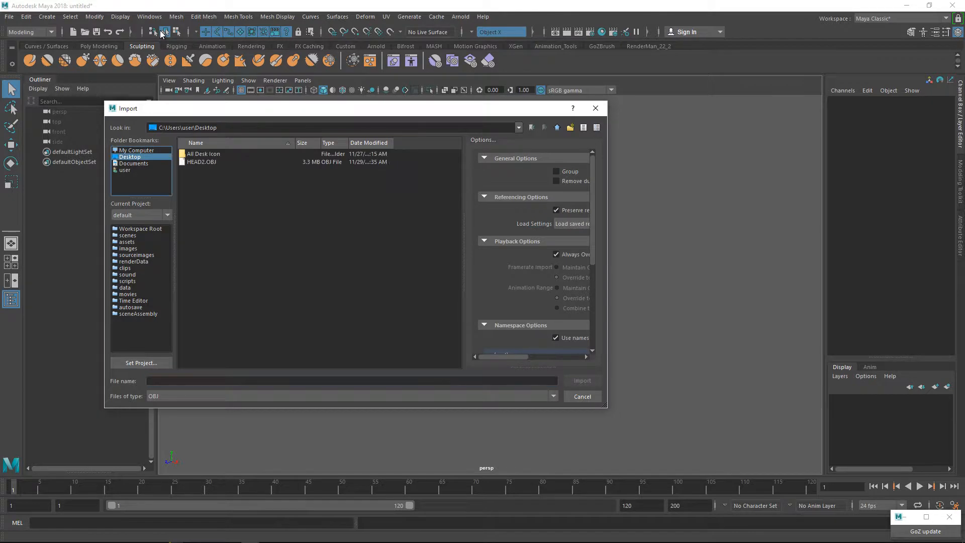
click(202, 161)
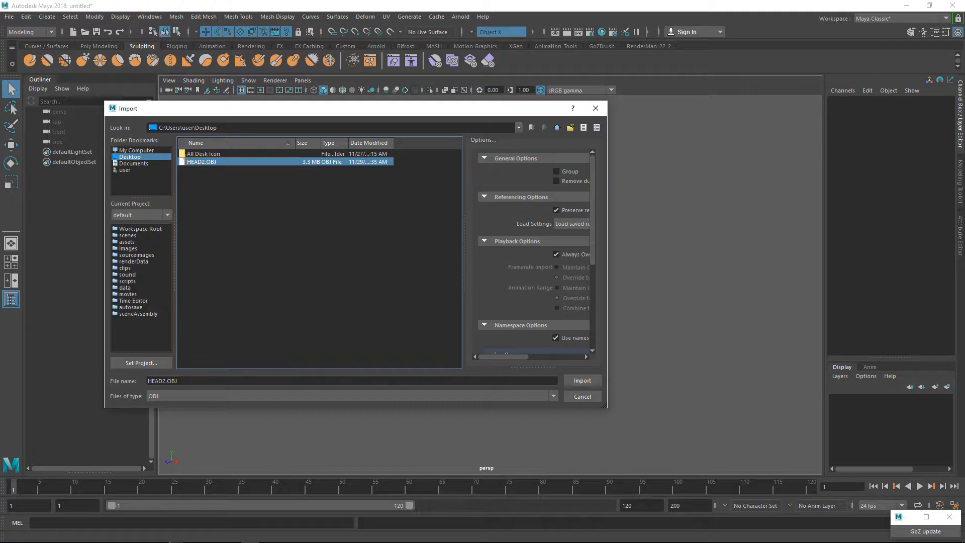
click(582, 381)
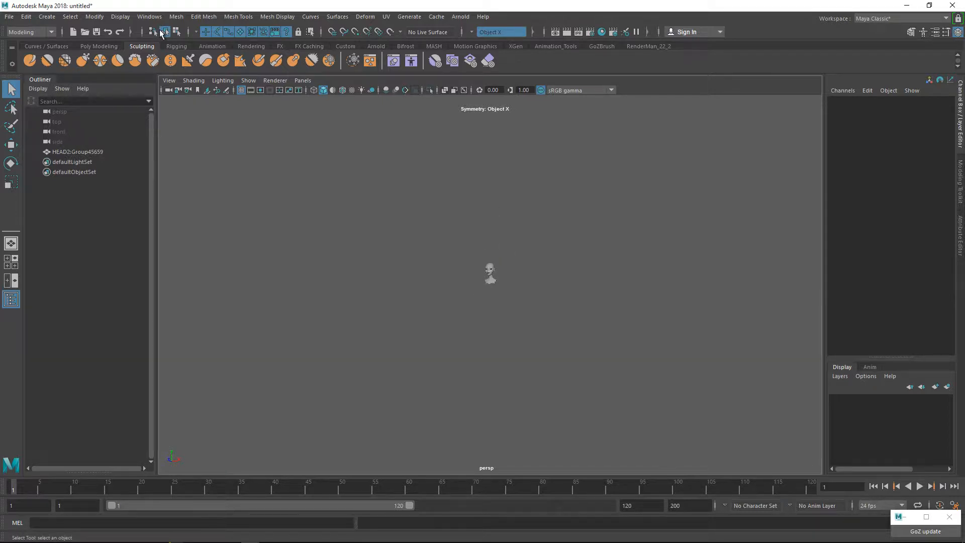
Select the imported HEAD2 mesh and frame it in the perspective view.
alt+right_drag(159, 29, 159, 30)
alt+middle_drag(160, 30, 160, 30)
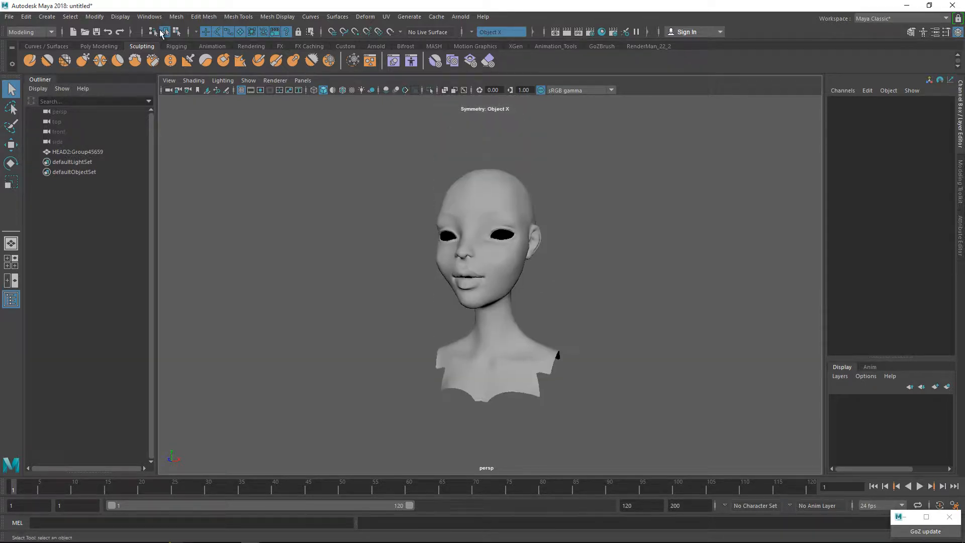
alt+drag(160, 30, 161, 32)
click(493, 271)
key(f)
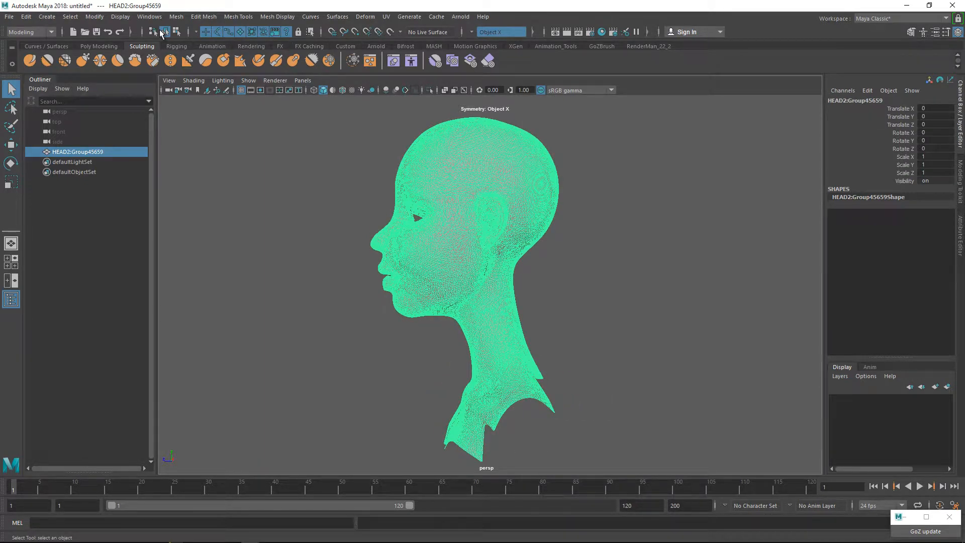
Examine the dense wireframe and shaded surface of the HEAD2 mesh from front, three-quarter and side views.
alt+drag(161, 31, 162, 32)
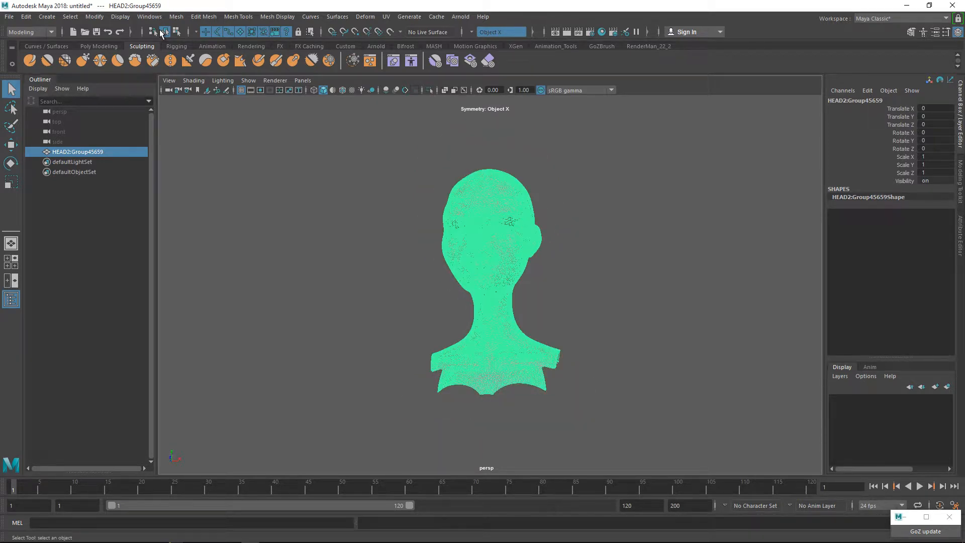
alt+middle_drag(160, 31, 159, 31)
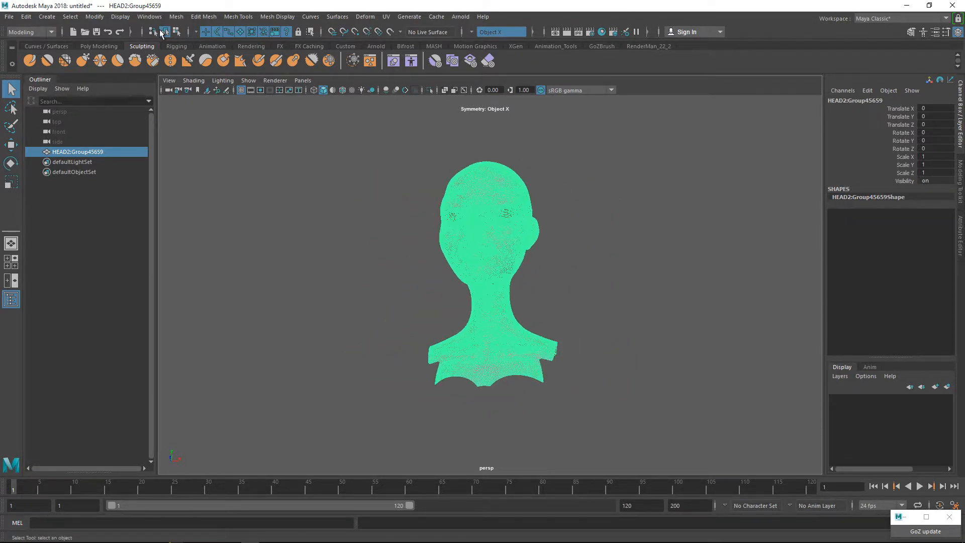
alt+drag(160, 31, 159, 31)
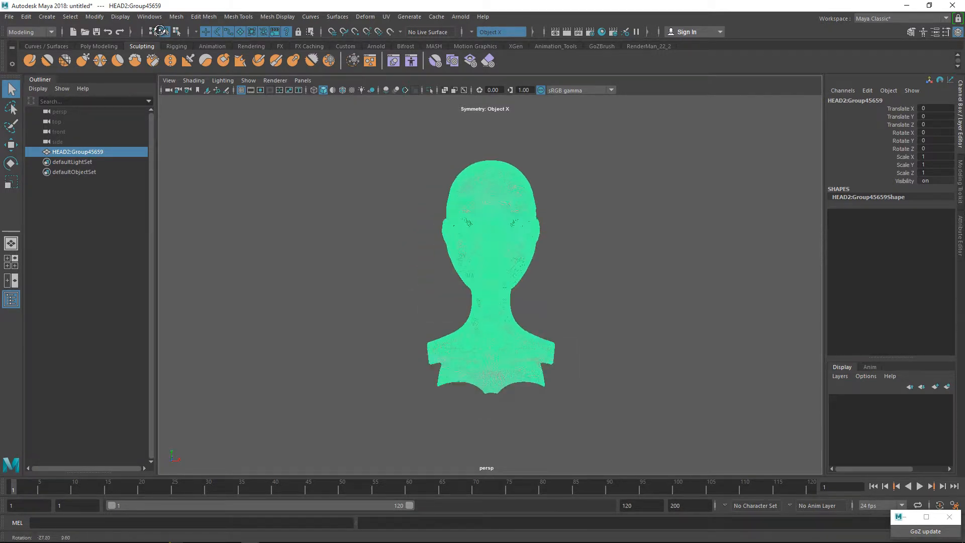
alt+drag(160, 31, 159, 31)
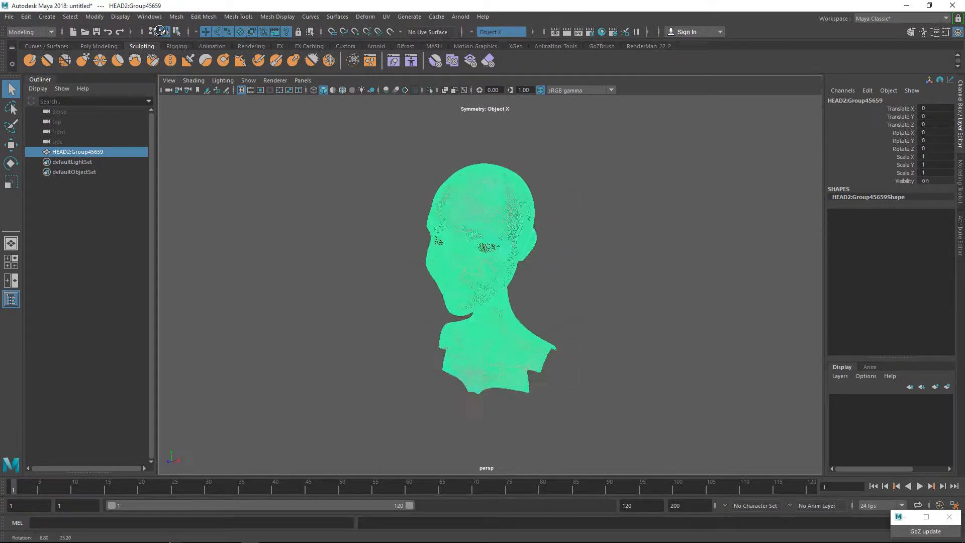
alt+drag(159, 31, 162, 32)
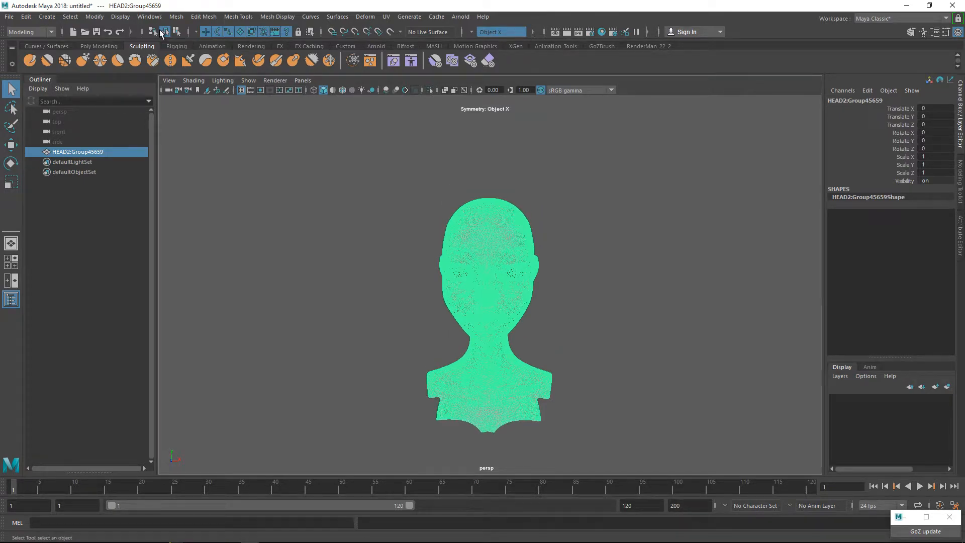
alt+right_drag(160, 34, 161, 33)
alt+drag(160, 33, 160, 31)
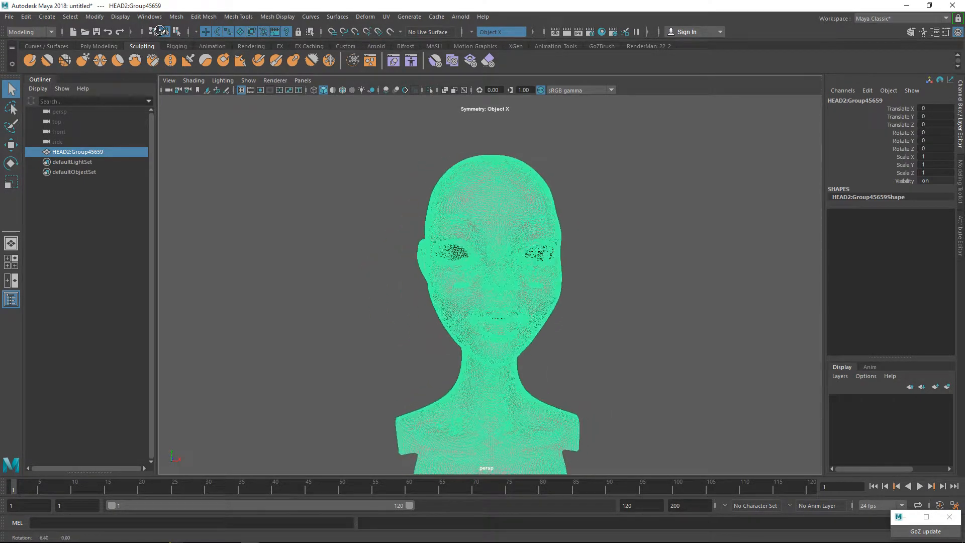
alt+right_drag(160, 31, 160, 32)
alt+drag(160, 31, 160, 31)
alt+right_drag(160, 31, 160, 30)
alt+drag(160, 30, 160, 30)
click(160, 31)
alt+middle_drag(159, 30, 159, 30)
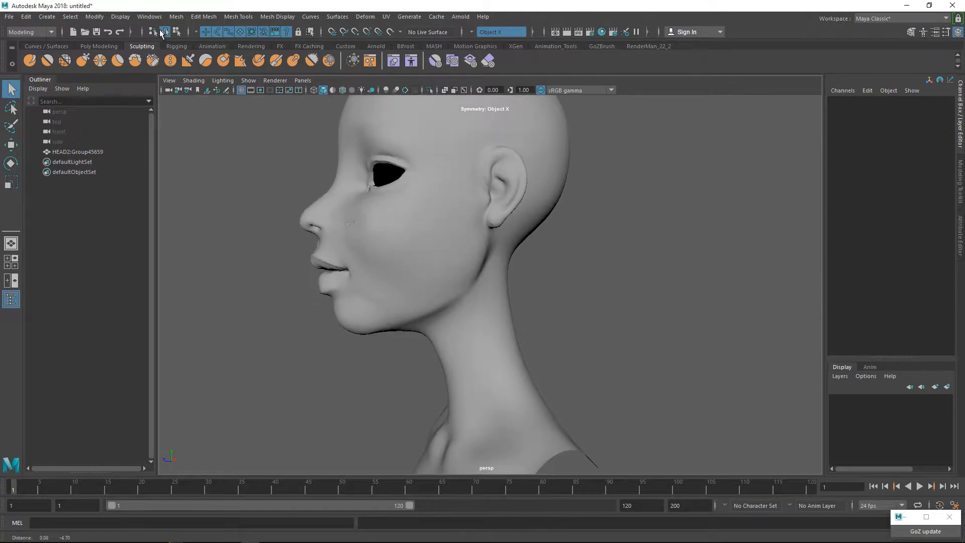
Select the HEAD2 mesh, make it a live surface, and disable its live state again.
click(160, 29)
alt+drag(159, 30, 160, 31)
alt+middle_drag(160, 31, 159, 30)
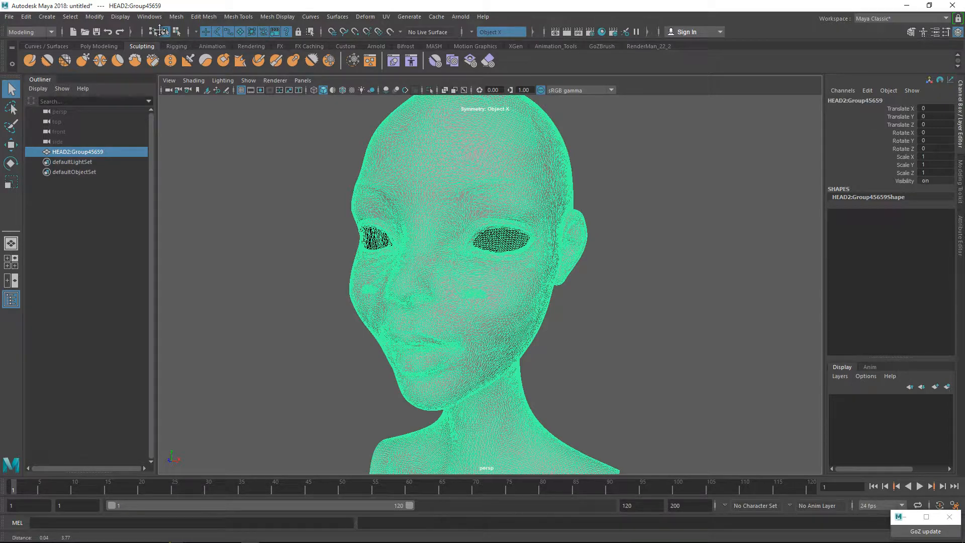
alt+middle_drag(159, 30, 159, 30)
alt+drag(159, 30, 161, 32)
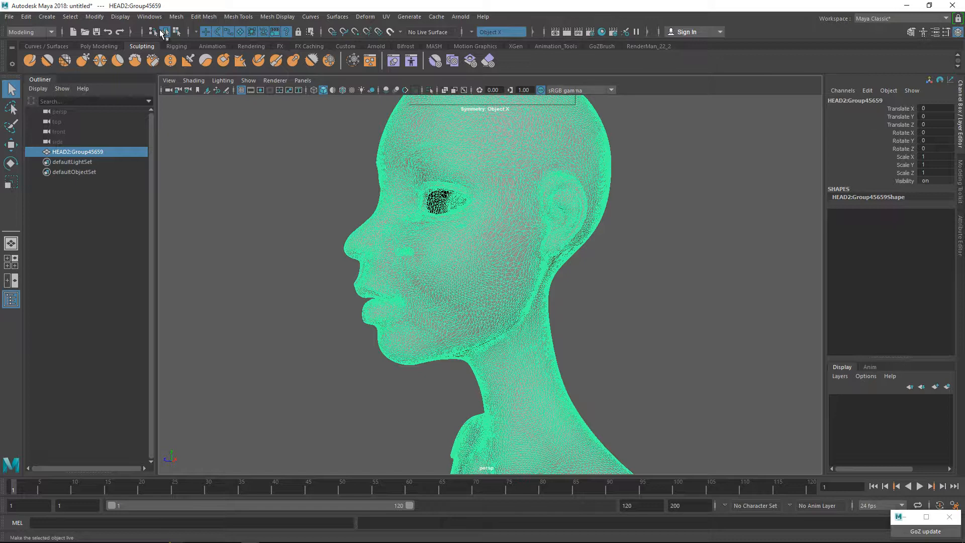
click(161, 33)
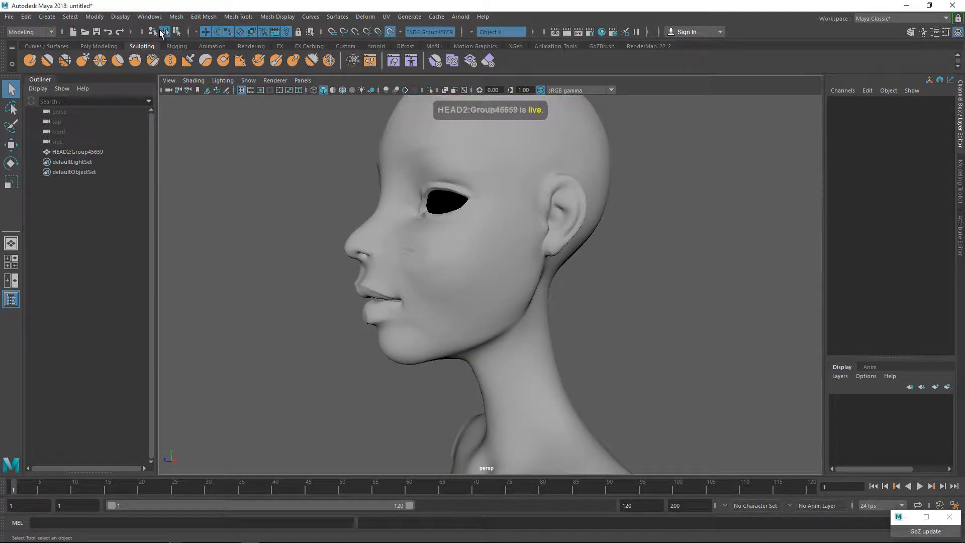
click(161, 32)
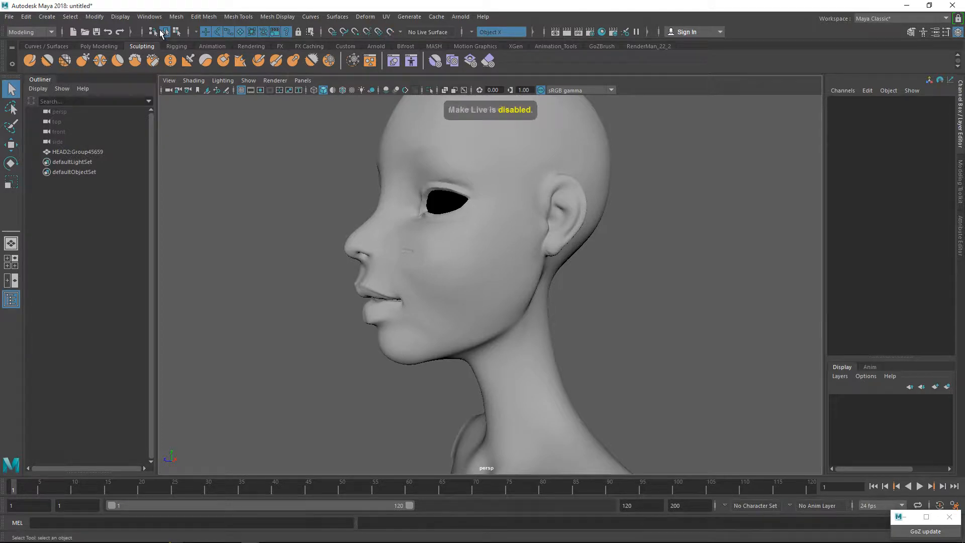
Make the HEAD2 mesh a live surface with Make Live.
right_click(506, 172)
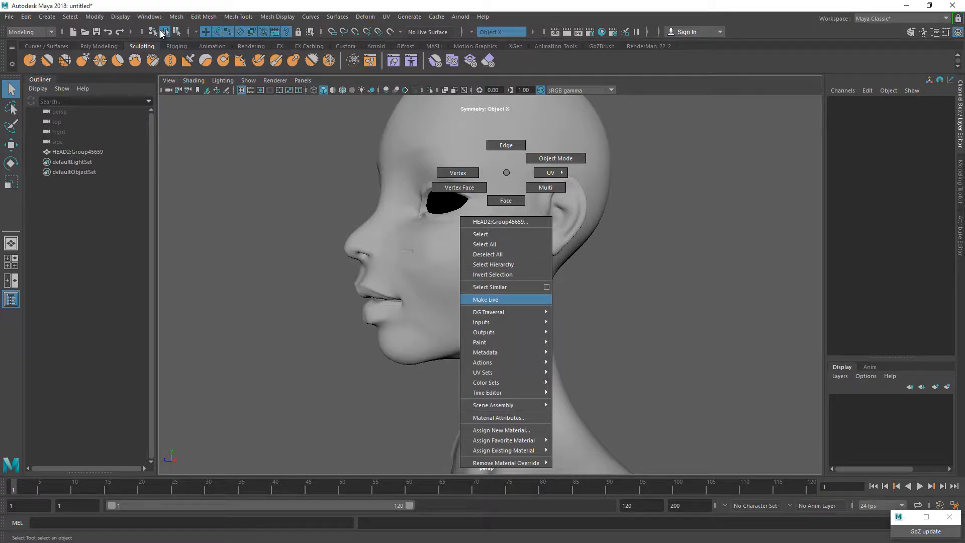
click(485, 299)
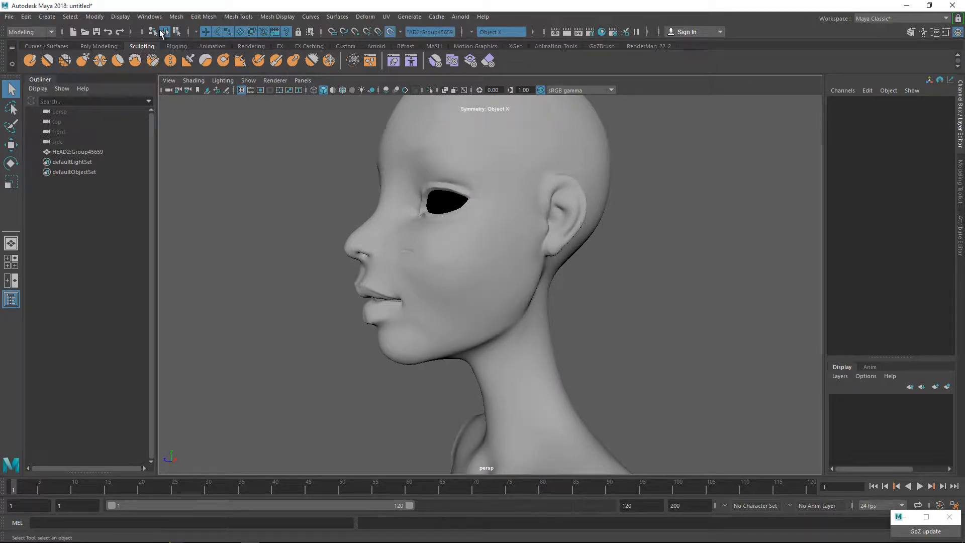
alt+drag(486, 282, 518, 244)
alt+drag(160, 31, 162, 33)
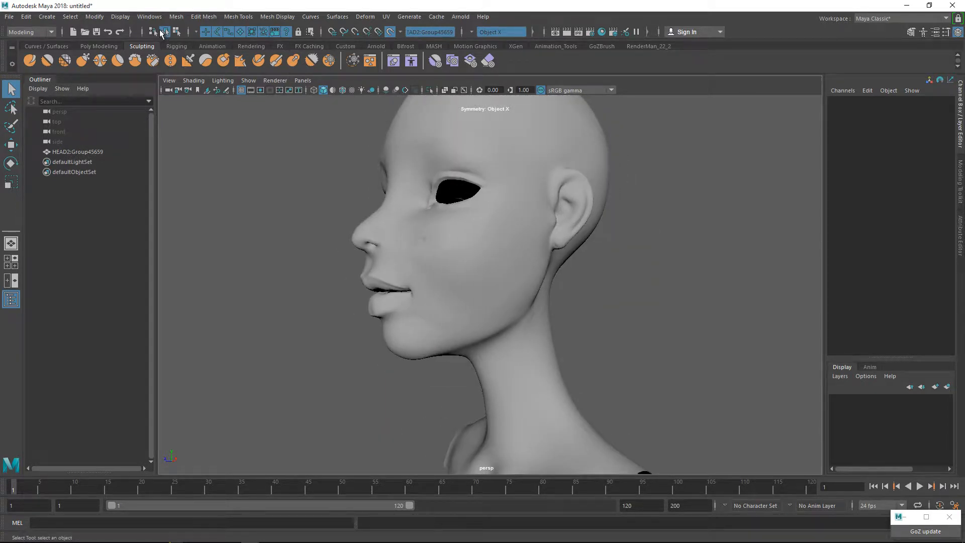
alt+middle_drag(160, 31, 161, 32)
alt+drag(161, 32, 160, 31)
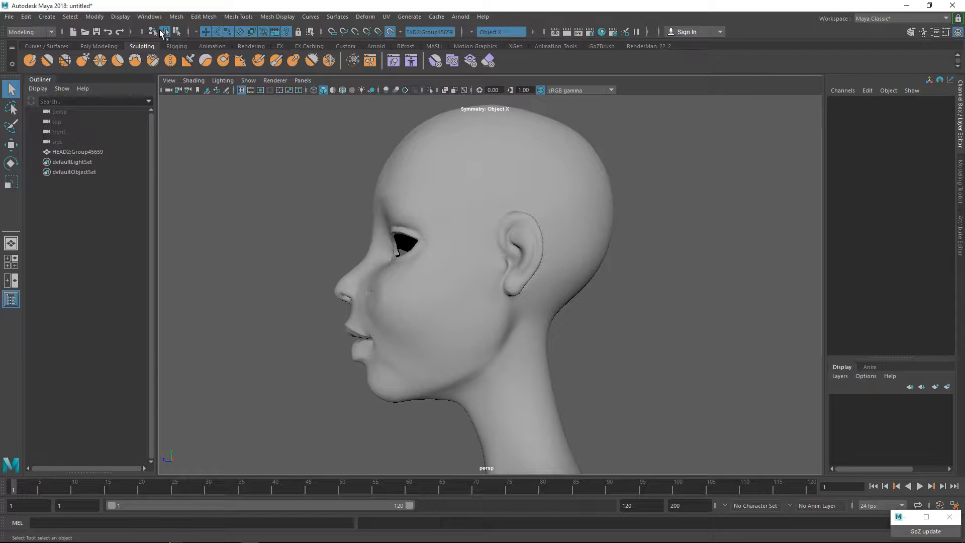
Activate Quad Draw and create a first quad above the inner eye, mirrored across the face with Object X symmetry.
click(960, 182)
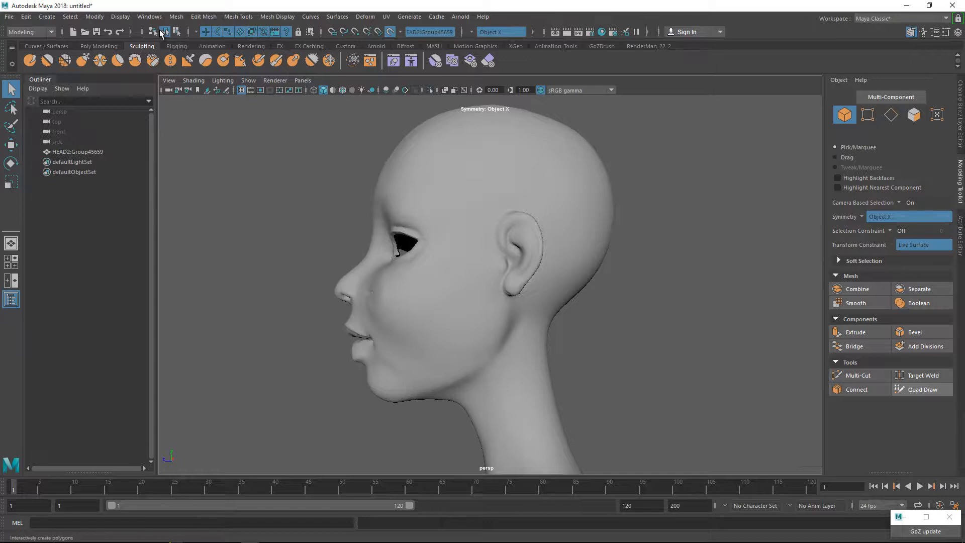
click(923, 389)
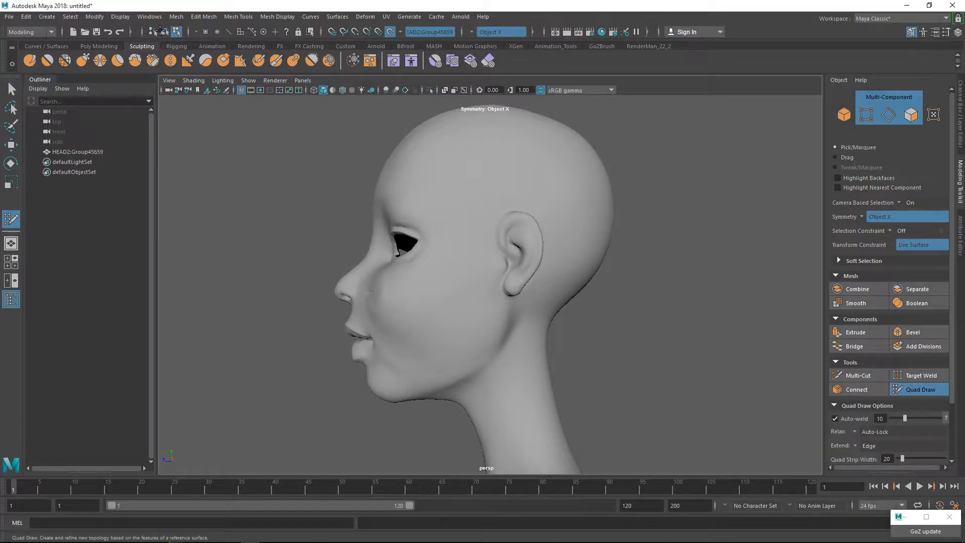
alt+drag(372, 292, 618, 297)
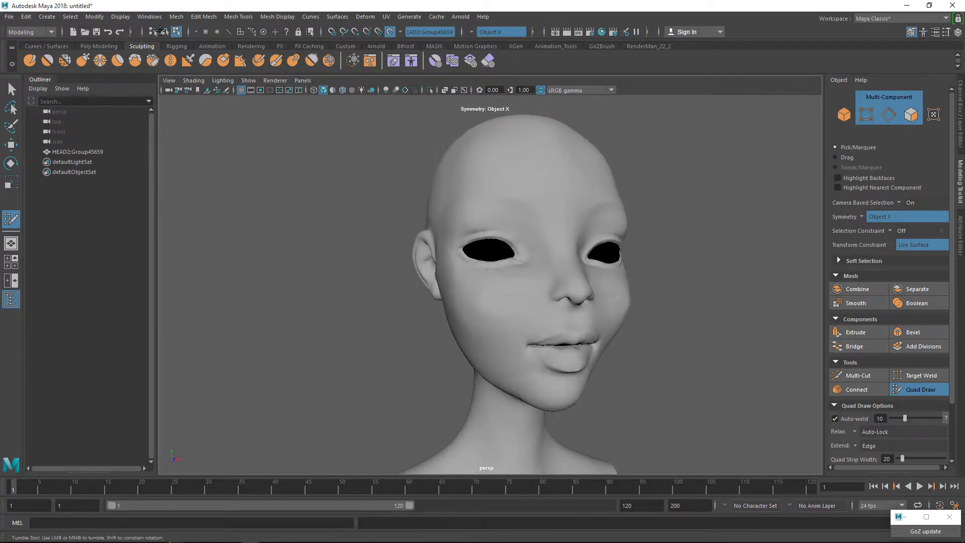
alt+middle_drag(617, 297, 485, 290)
alt+drag(485, 290, 347, 291)
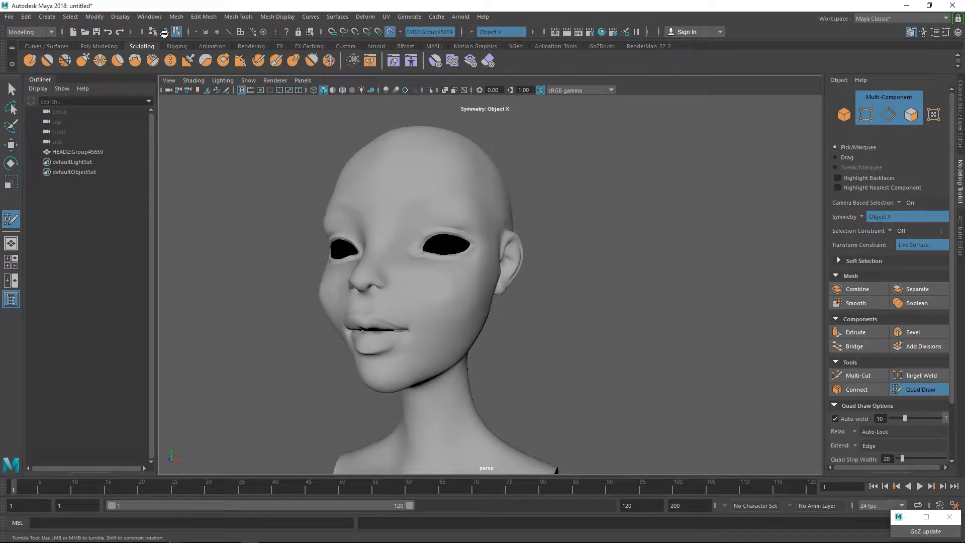
alt+right_drag(347, 292, 377, 292)
alt+middle_drag(377, 291, 385, 328)
alt+drag(385, 327, 386, 348)
alt+right_drag(386, 348, 442, 348)
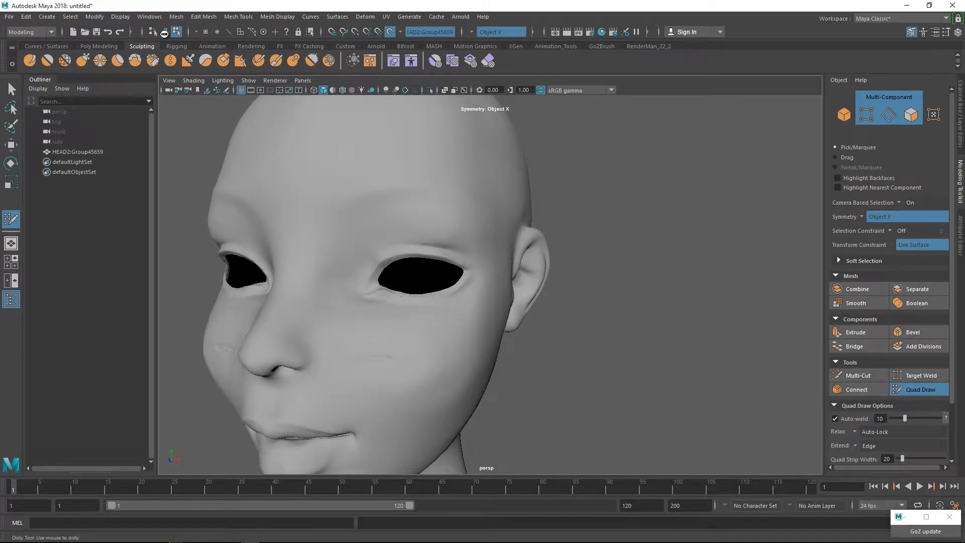
alt+middle_drag(442, 348, 520, 347)
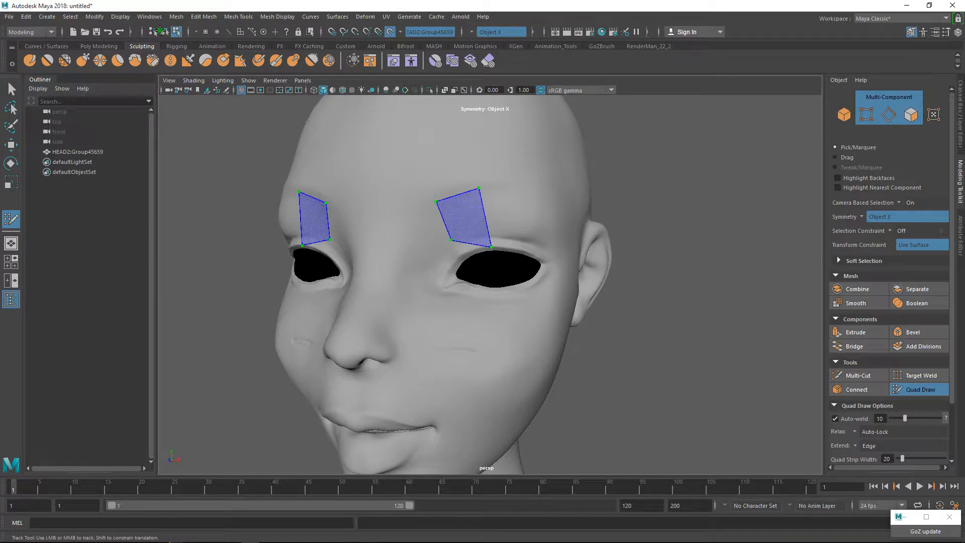
shift+click(464, 219)
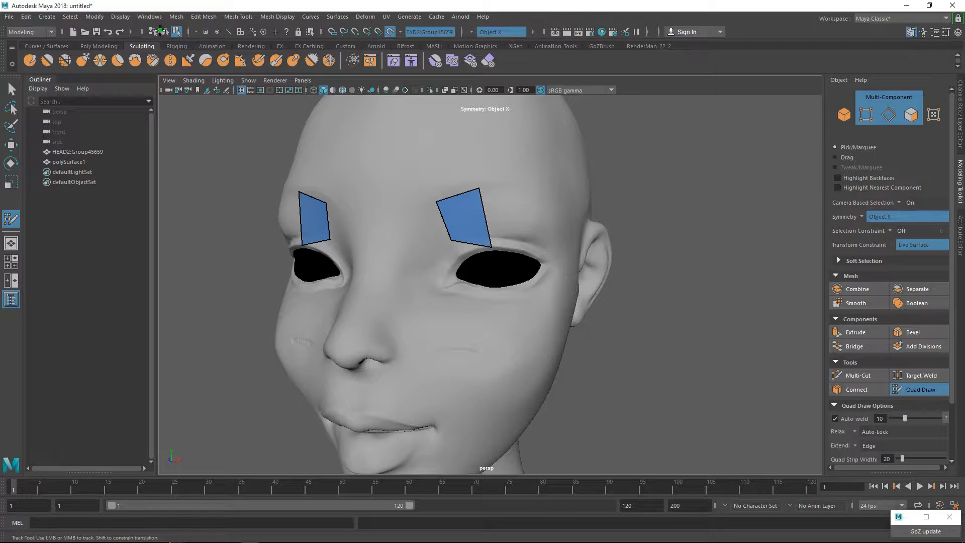
Move the brow quad's lower outer corner slightly upward, away from the eye opening.
drag(491, 247, 491, 239)
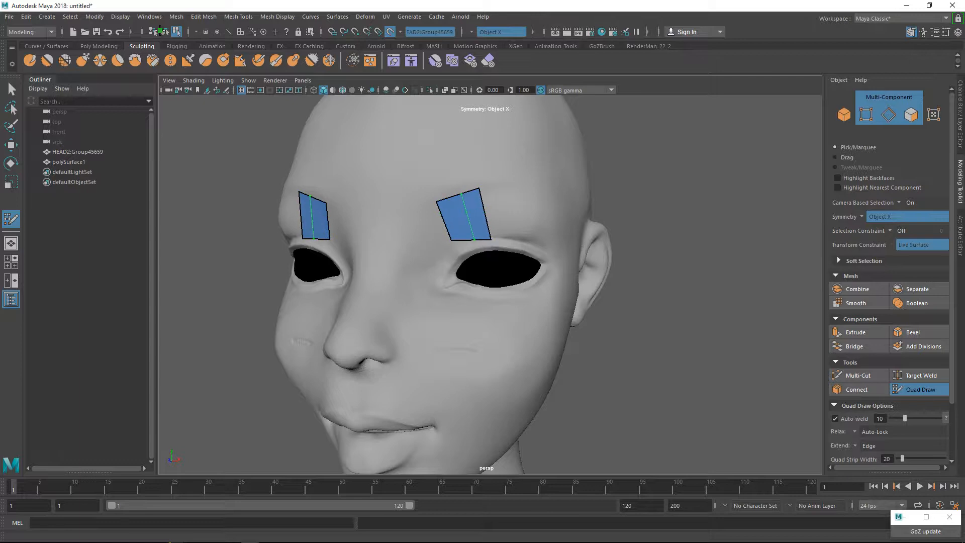
alt+drag(474, 239, 498, 191)
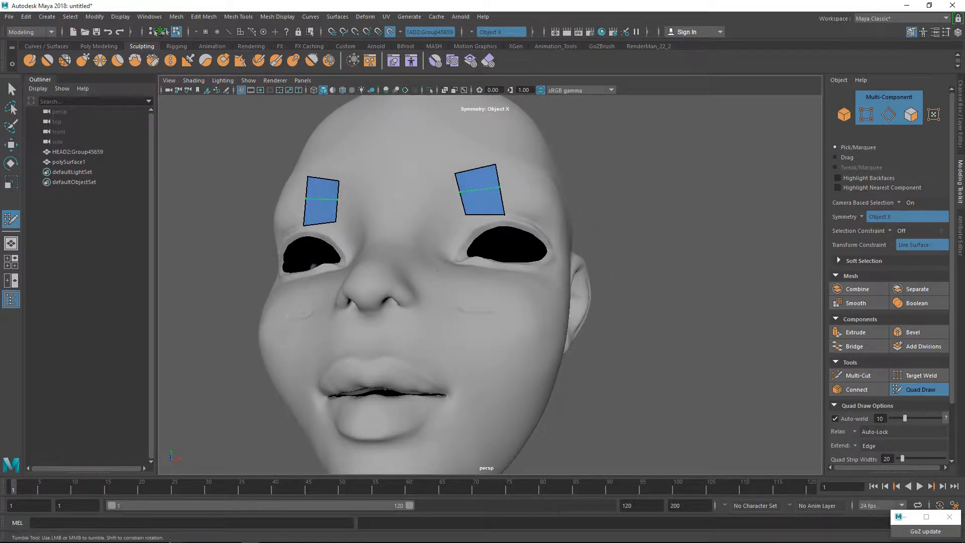
click(161, 32)
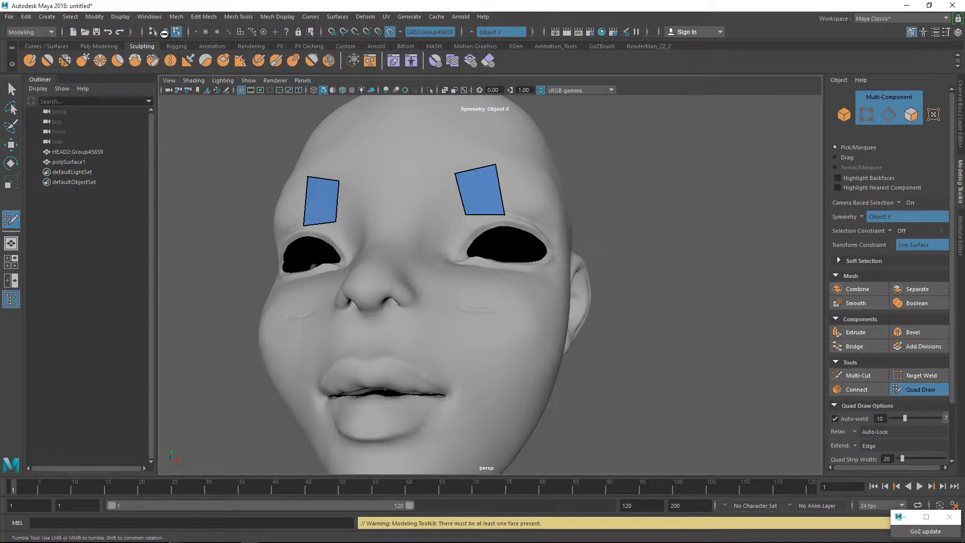
Reshape the brow quad by raising its lower outer corner and shifting its upper inner corner outward.
scroll(485, 216, up, 2)
scroll(486, 216, up, 2)
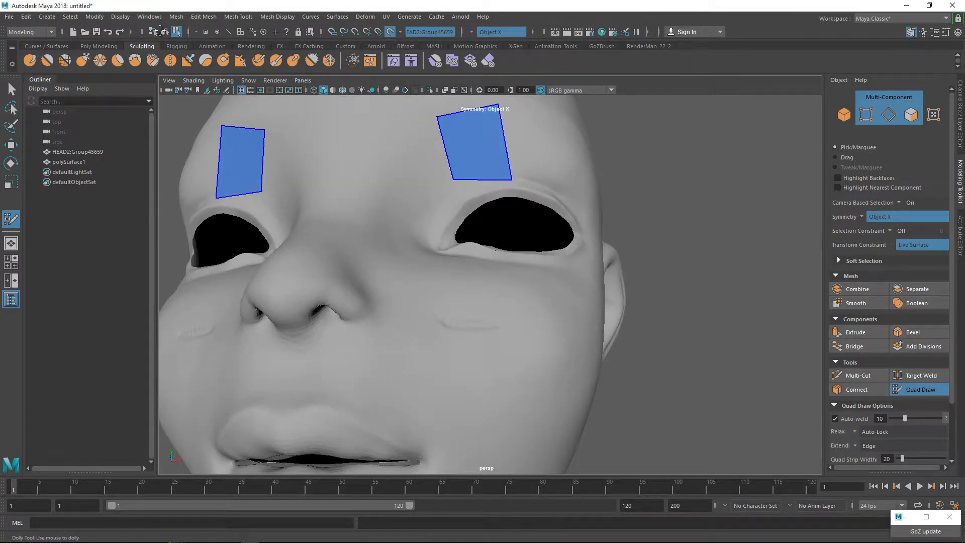
alt+middle_drag(485, 217, 485, 284)
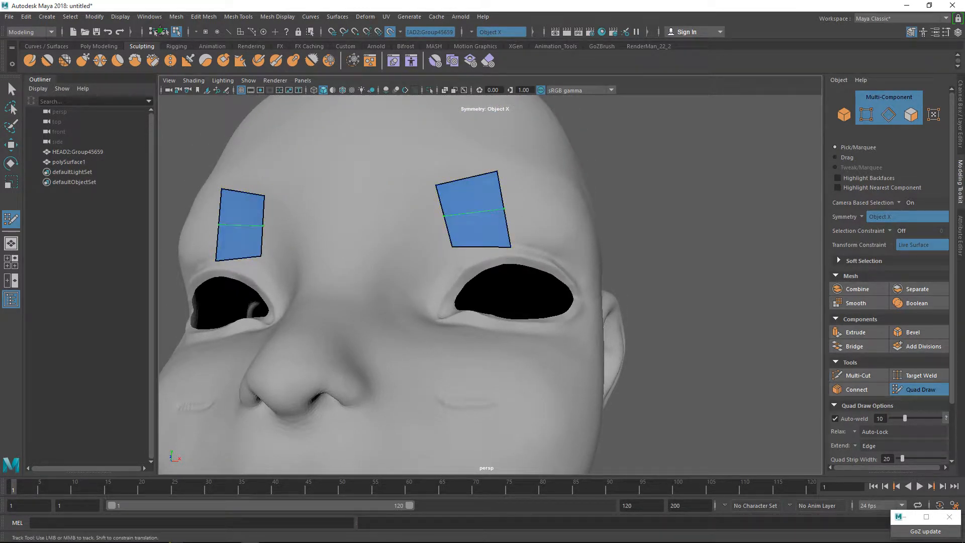
click(162, 31)
click(162, 31)
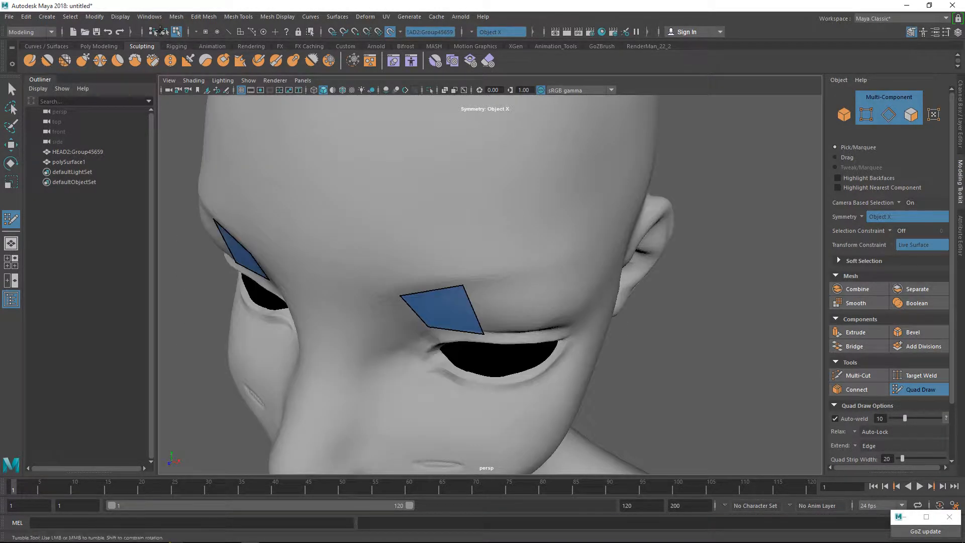
alt+drag(475, 402, 472, 362)
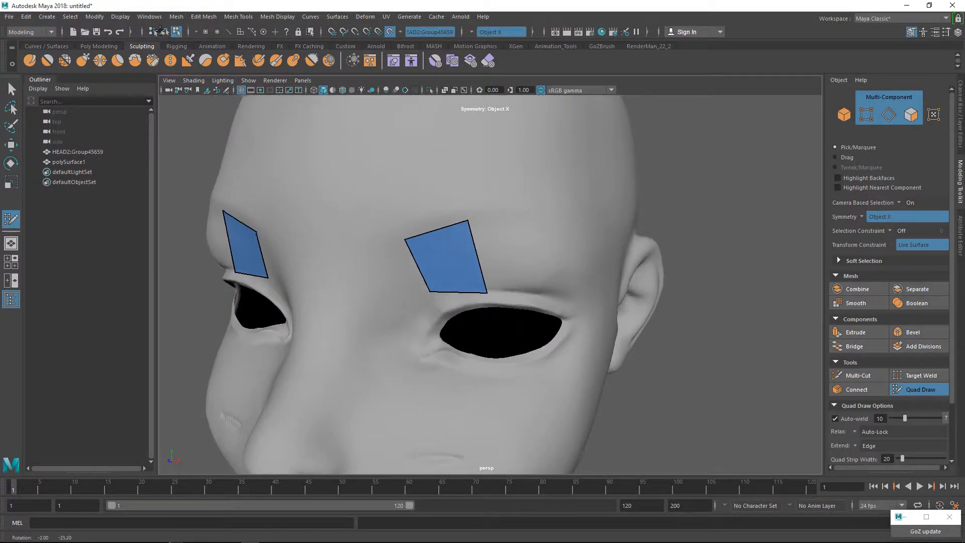
alt+middle_drag(471, 362, 488, 327)
alt+drag(489, 327, 489, 360)
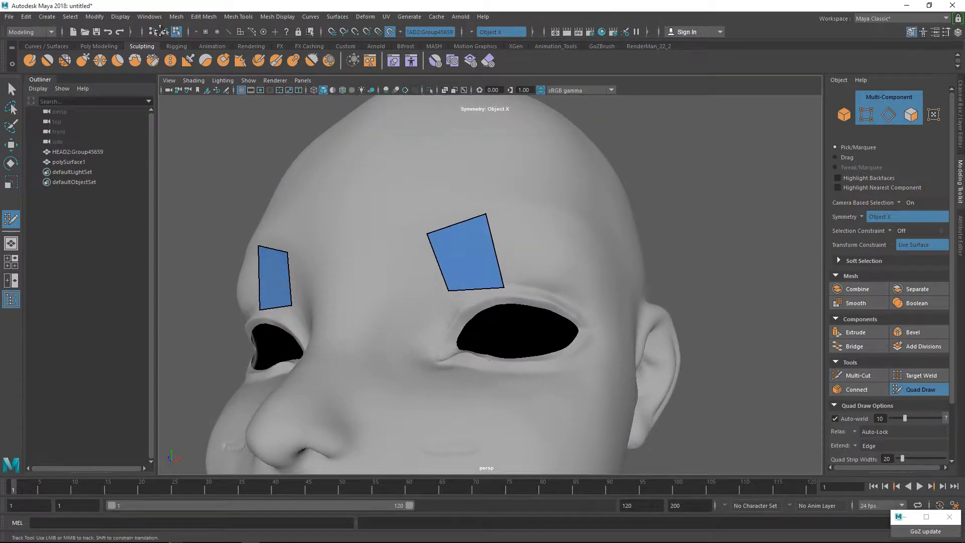
drag(504, 288, 504, 308)
drag(491, 257, 497, 266)
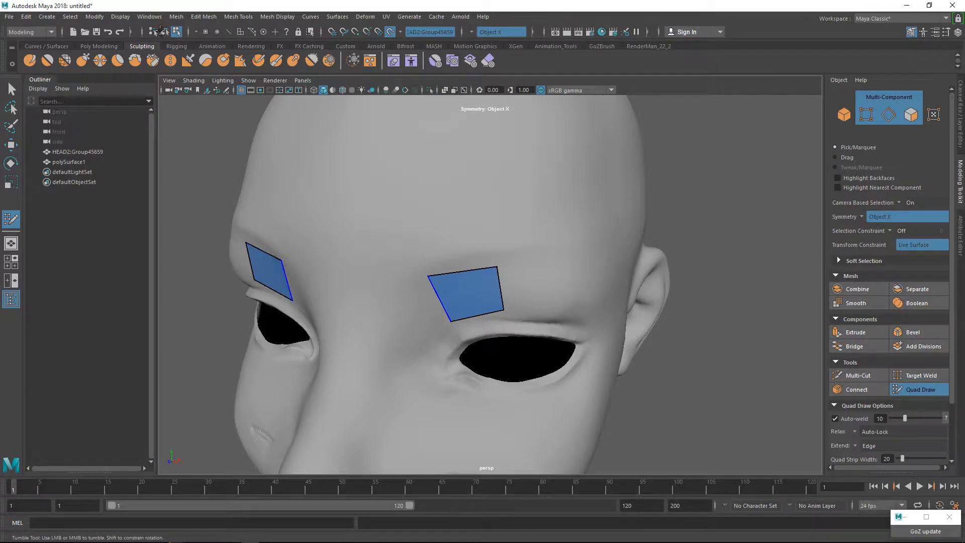
alt+drag(428, 276, 495, 356)
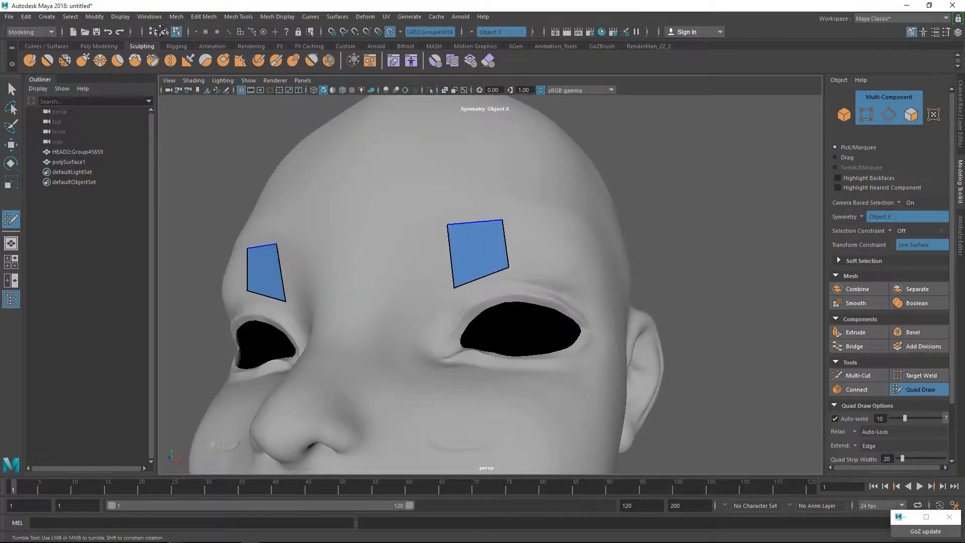
mouse_move(496, 357)
alt+mouse_down()
mouse_move(467, 385)
mouse_move(458, 379)
mouse_move(464, 347)
mouse_move(495, 340)
alt+mouse_up()
alt+middle_drag(495, 339, 498, 247)
alt+drag(496, 262, 559, 227)
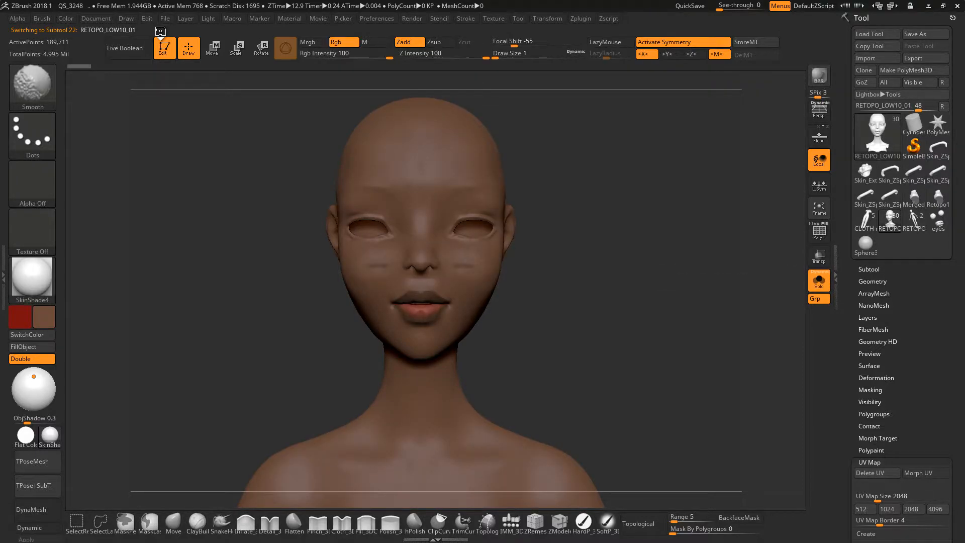
Switch to ZBrush and display the RETOPO_LOW10_01 reference head with its wireframe at a coarse, low subdivision level.
key(shift+f)
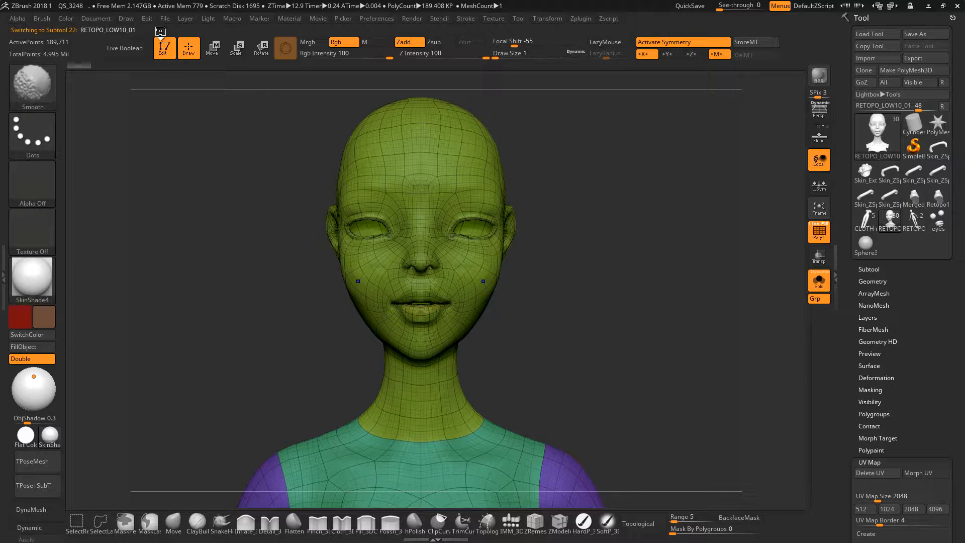
key(shift+d)
key(shift+d)
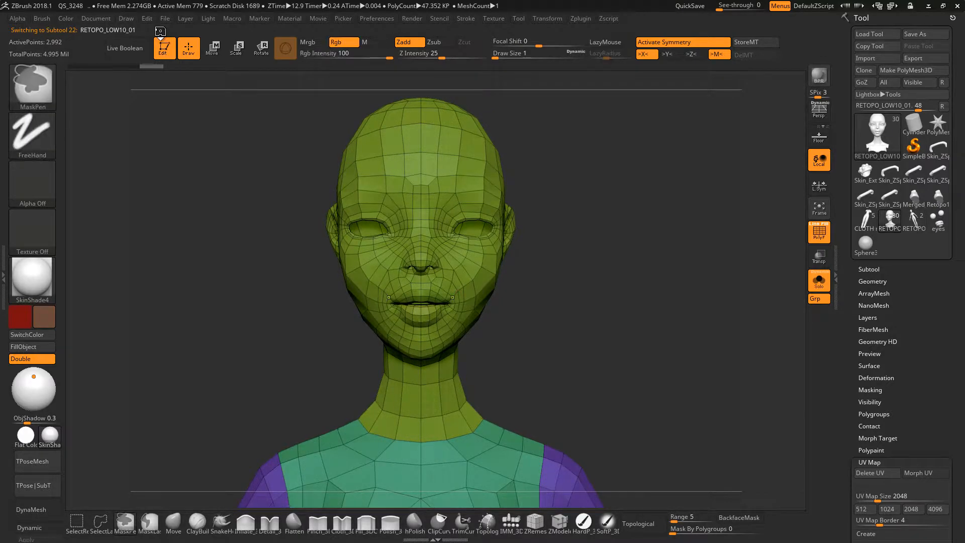
Examine the reference head's edge loops around the mouth, nose and eyes, and its topology in side view.
mouse_move(459, 292)
ctrl+right_down()
mouse_move(541, 295)
mouse_move(453, 294)
mouse_move(504, 266)
mouse_move(551, 263)
mouse_move(478, 241)
ctrl+right_up()
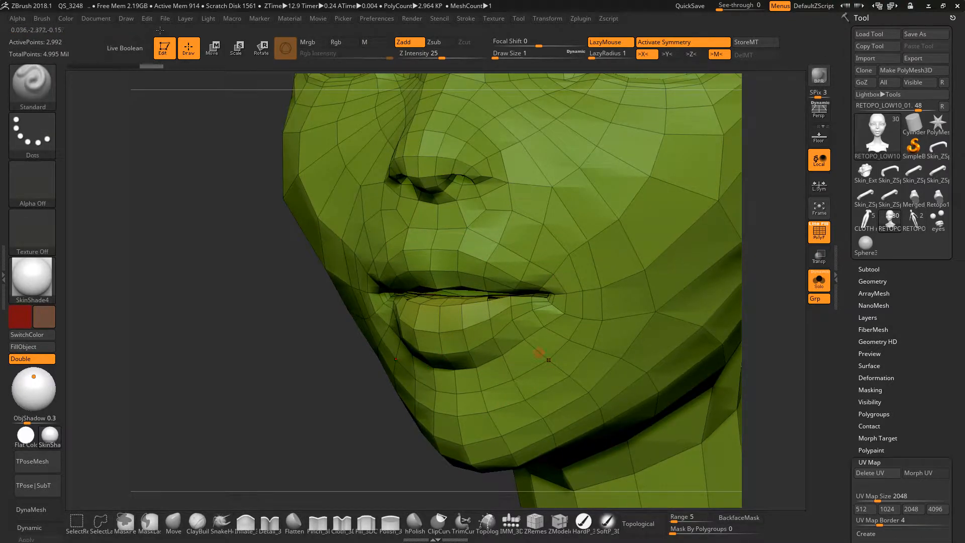
alt+right_drag(664, 133, 536, 381)
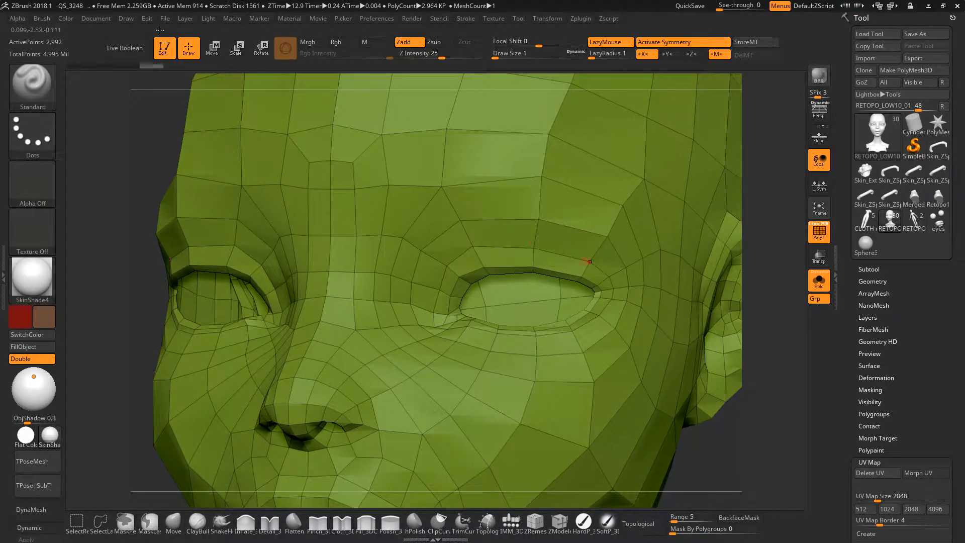
key(f)
alt+right_drag(603, 315, 546, 176)
right_drag(633, 236, 568, 285)
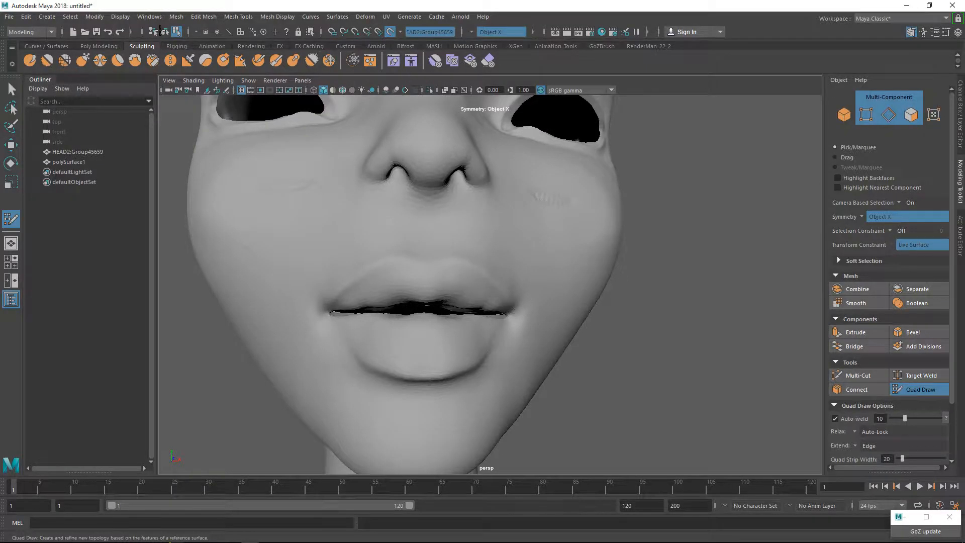
Switch back to Maya and move the brow quad down near the upper eyelid, lowering its top edge to narrow it.
scroll(490, 284, up, 2)
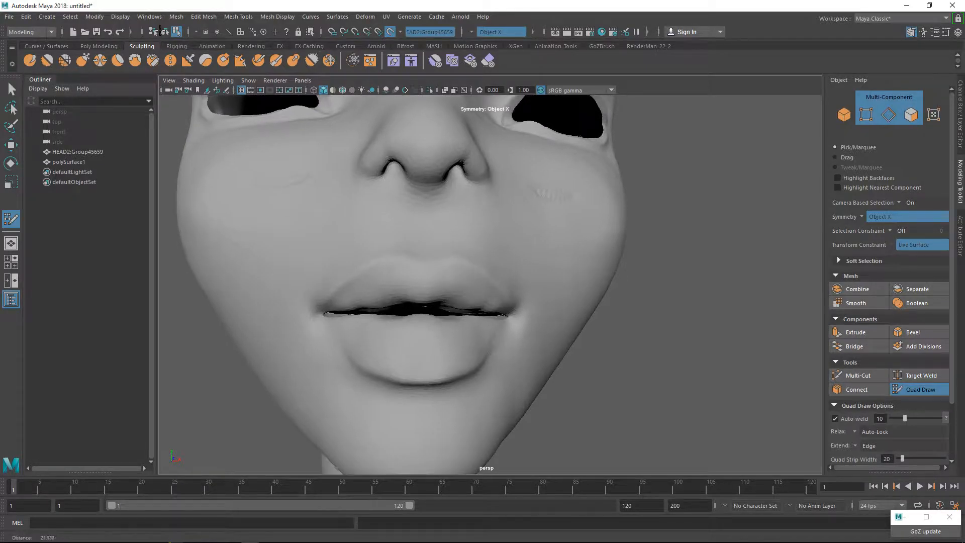
mouse_move(490, 284)
alt+right_down()
mouse_move(452, 284)
mouse_move(507, 284)
mouse_move(427, 284)
alt+right_up()
mouse_move(489, 272)
alt+mouse_down()
mouse_move(495, 295)
mouse_move(493, 274)
alt+mouse_up()
alt+middle_drag(490, 231, 490, 324)
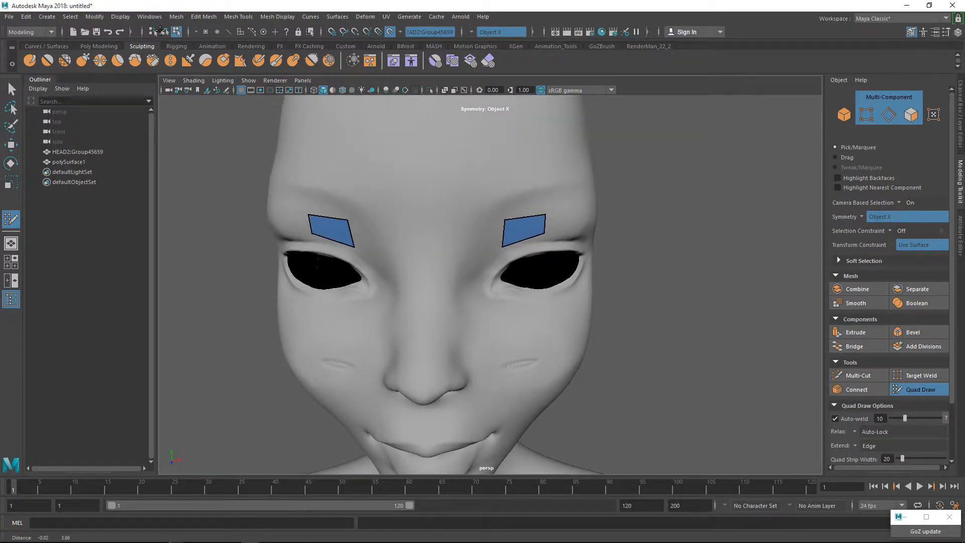
alt+drag(490, 284, 443, 275)
alt+middle_drag(490, 251, 490, 316)
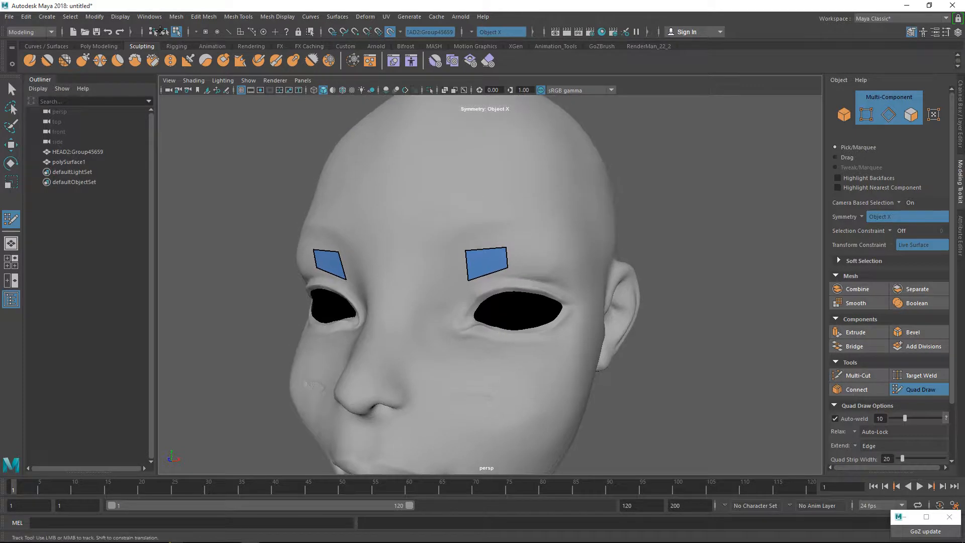
alt+drag(490, 301, 490, 276)
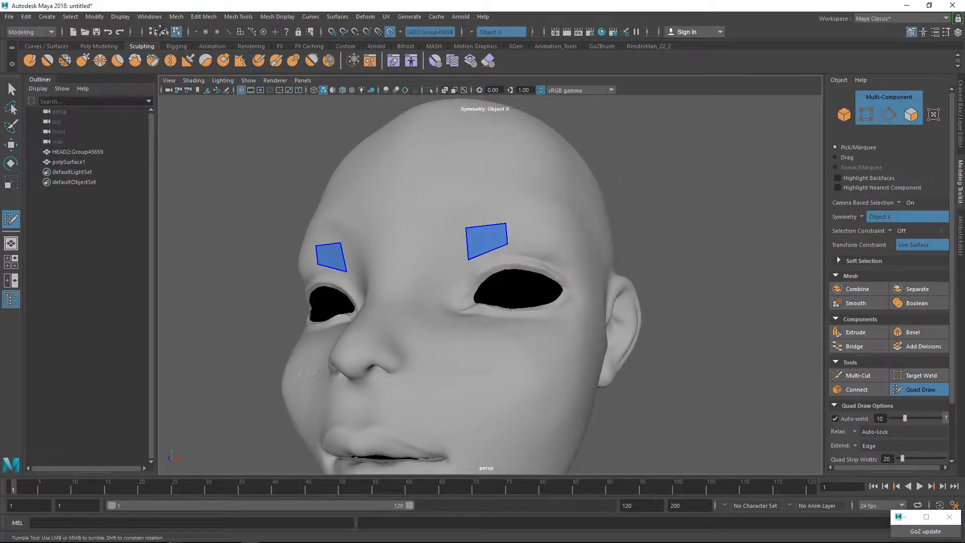
drag(487, 240, 492, 254)
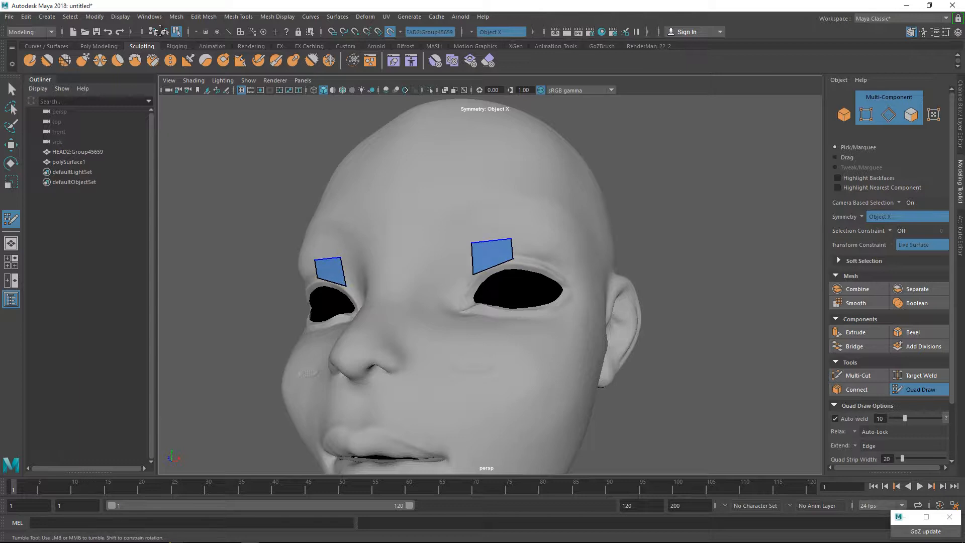
scroll(502, 282, up, 5)
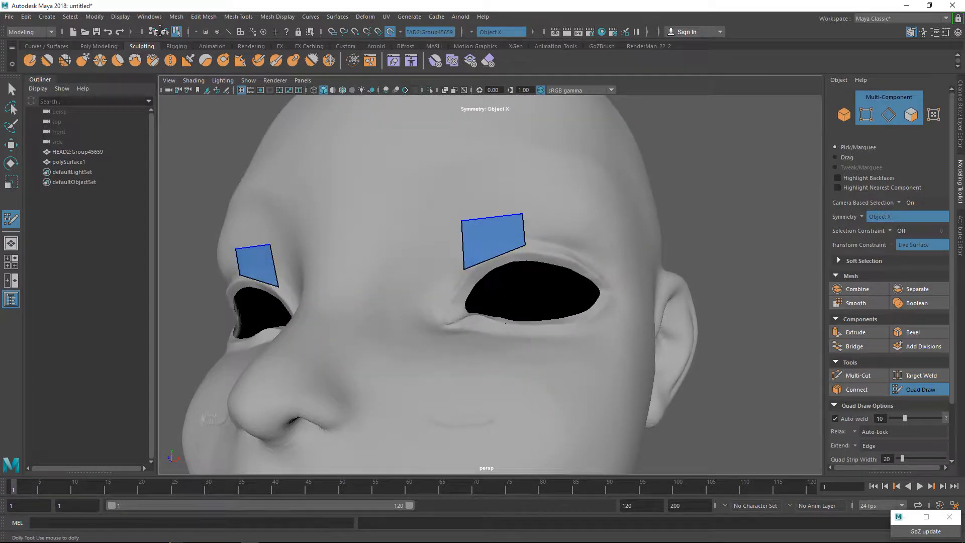
drag(493, 217, 494, 242)
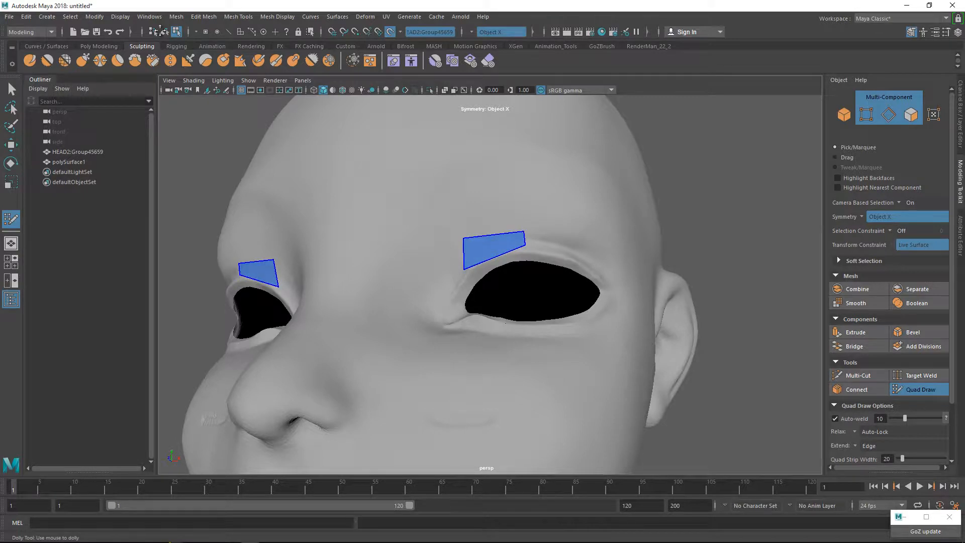
Adjust the quad's upper corners and position so it forms a slim strip following the inner half of the upper eyelid.
scroll(490, 261, up, 3)
drag(543, 200, 542, 190)
drag(448, 212, 449, 227)
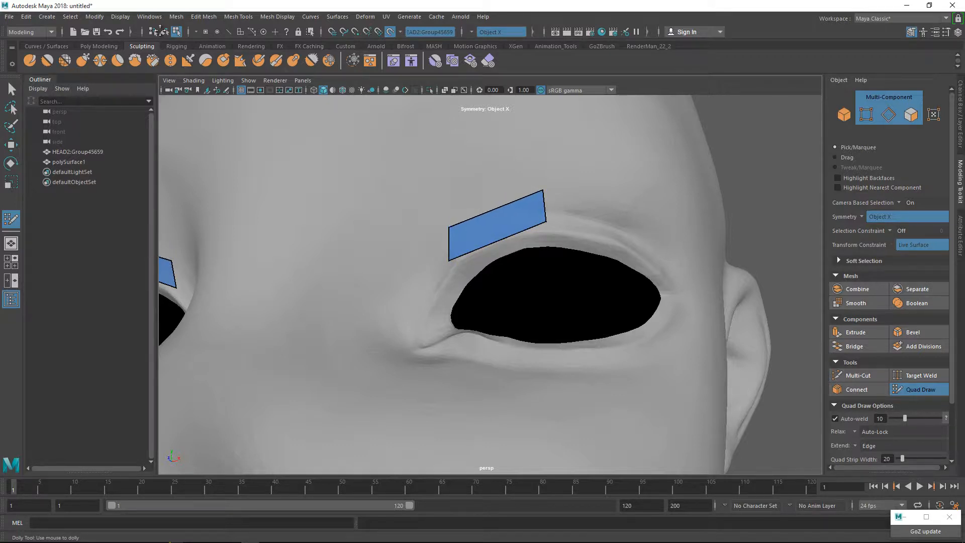
drag(542, 190, 538, 223)
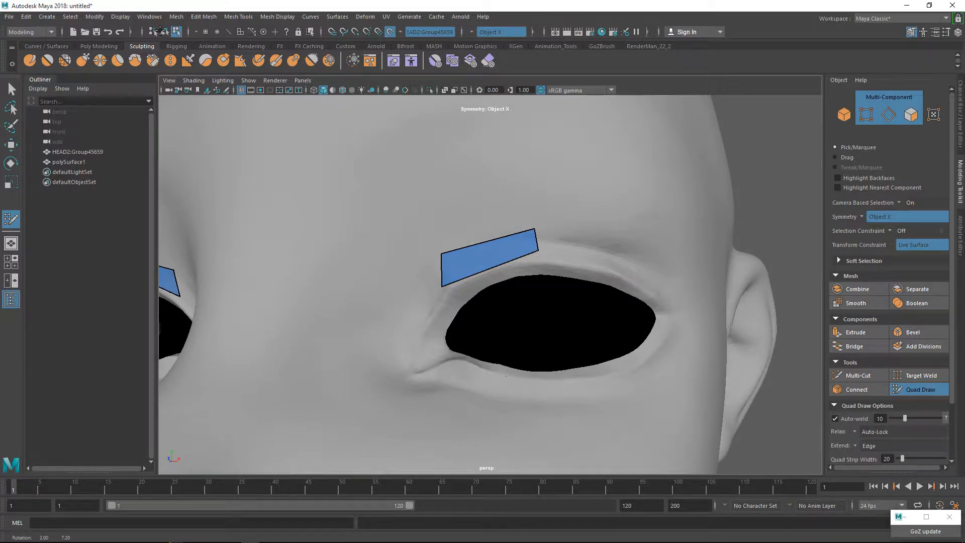
mouse_move(489, 257)
mouse_down()
mouse_move(485, 243)
mouse_move(532, 246)
mouse_move(530, 220)
mouse_up()
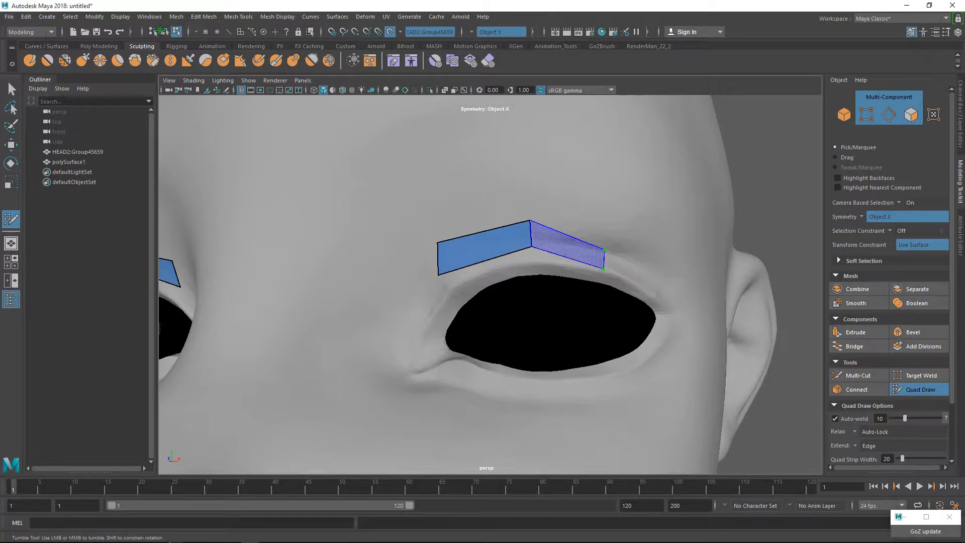
Extend the strip with three more quads along the upper eyelid and around the outer eye corner.
shift+click(566, 246)
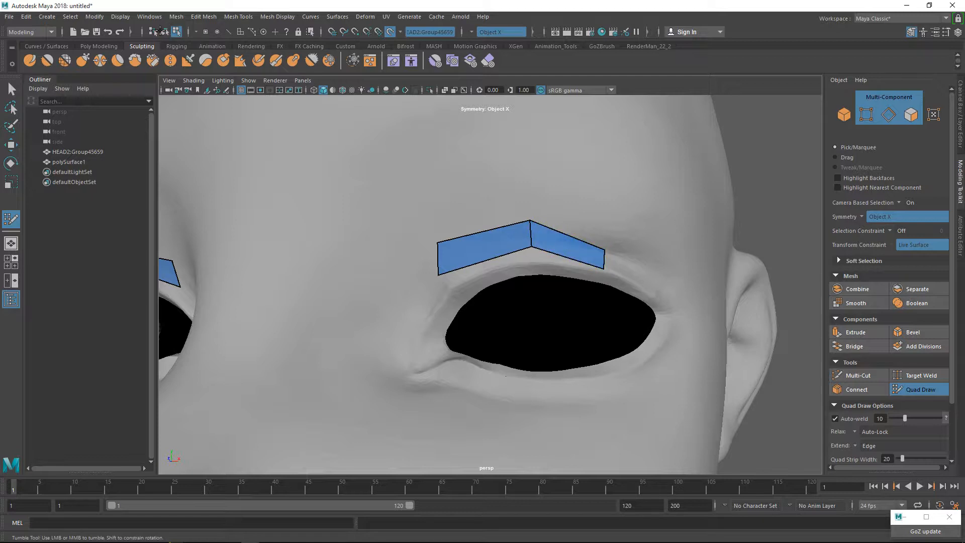
shift+click(634, 271)
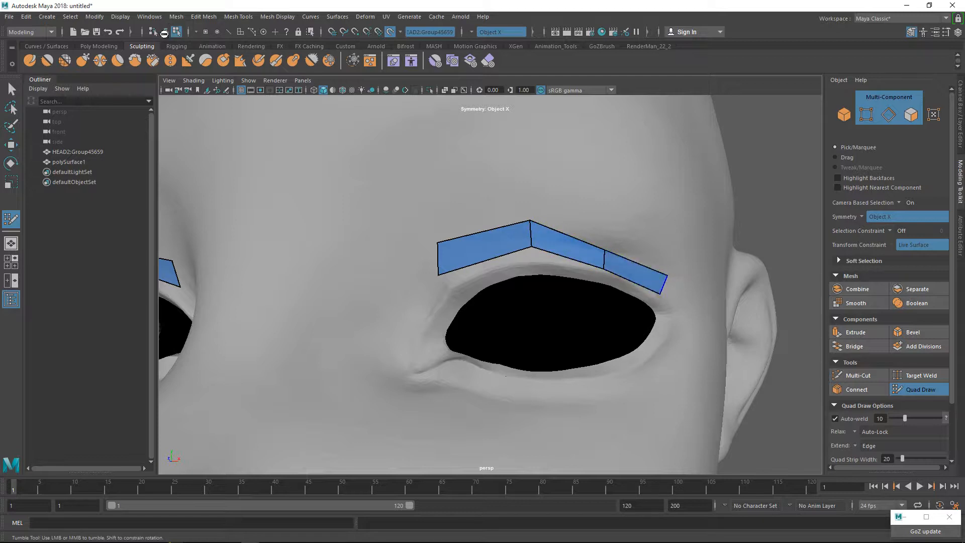
alt+middle_drag(635, 271, 578, 209)
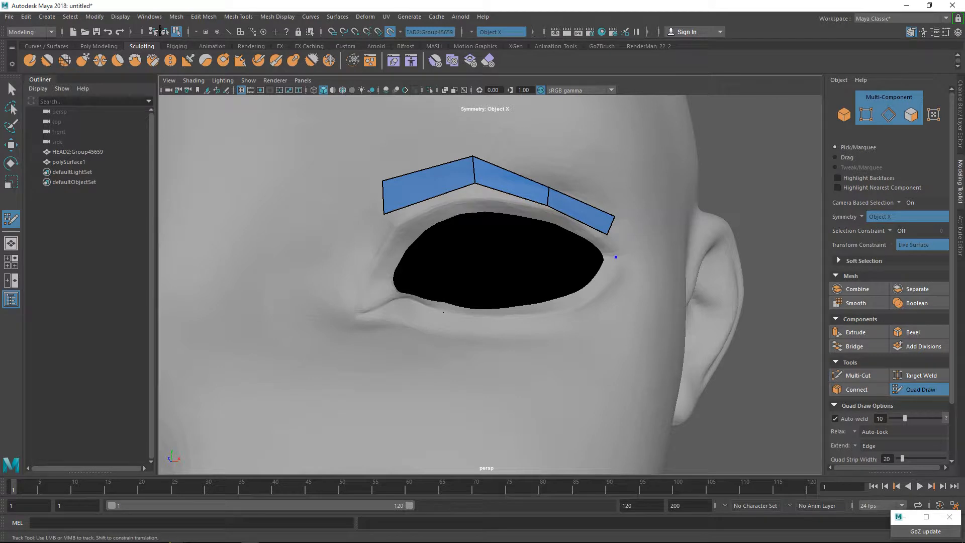
shift+click(623, 241)
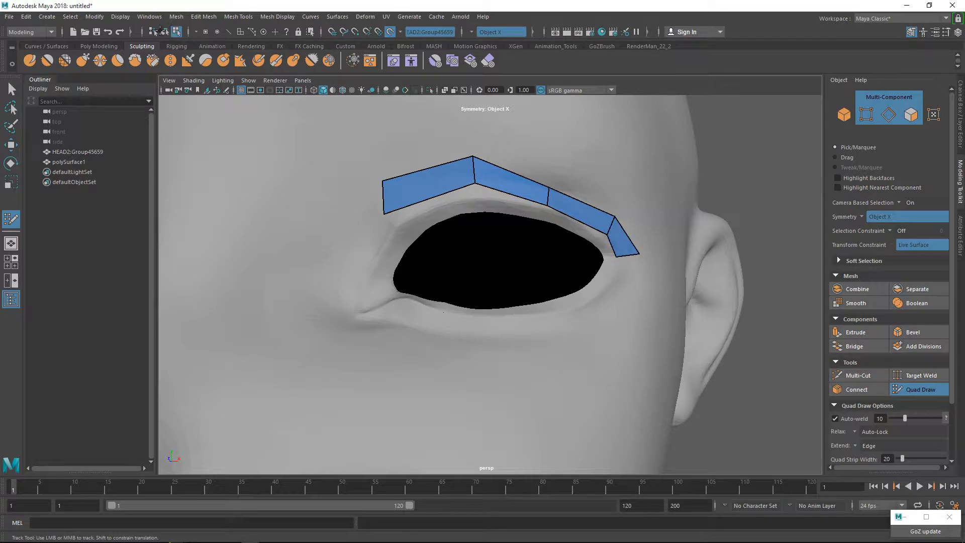
Add a quad below the outer eye corner and fill the gap joining it to the upper strip.
click(637, 271)
click(615, 270)
click(614, 314)
shift+click(615, 293)
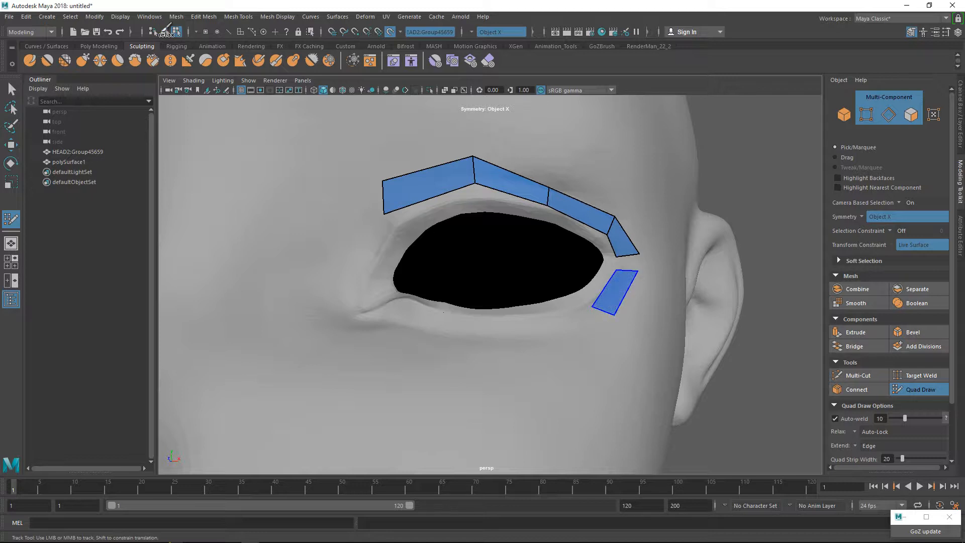
shift+click(628, 262)
Continue the strip with three quads along the lower eyelid toward the inner eye corner.
alt+drag(482, 281, 492, 337)
alt+middle_drag(492, 336, 492, 241)
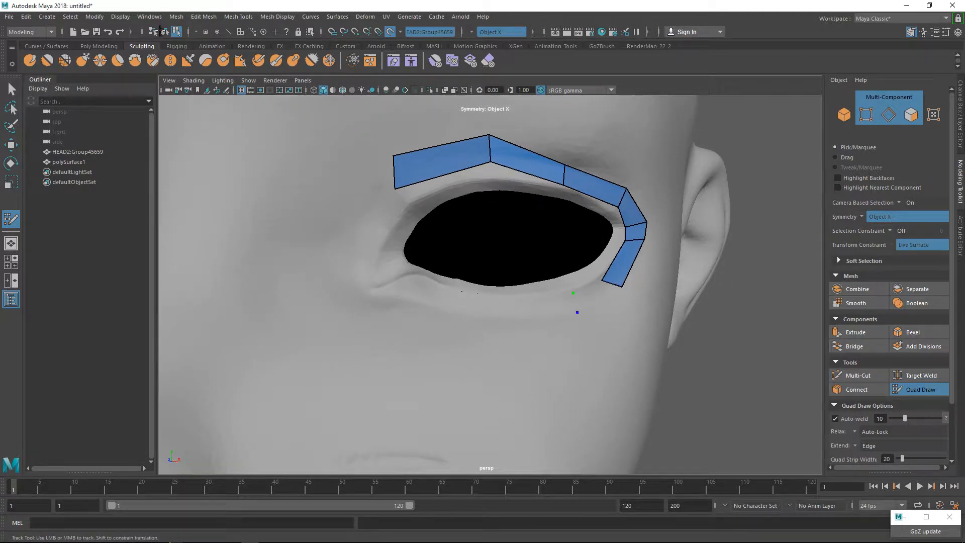
shift+click(573, 292)
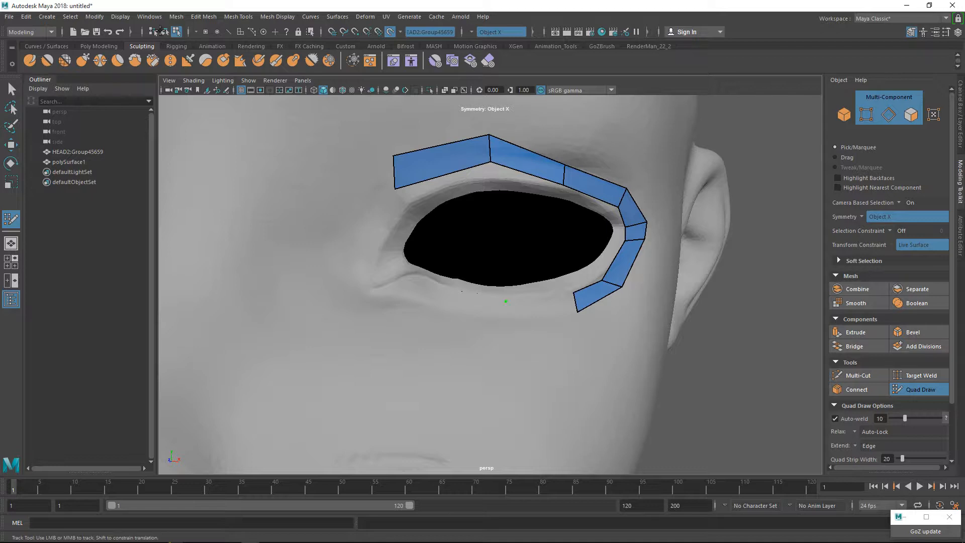
click(510, 327)
shift+click(528, 314)
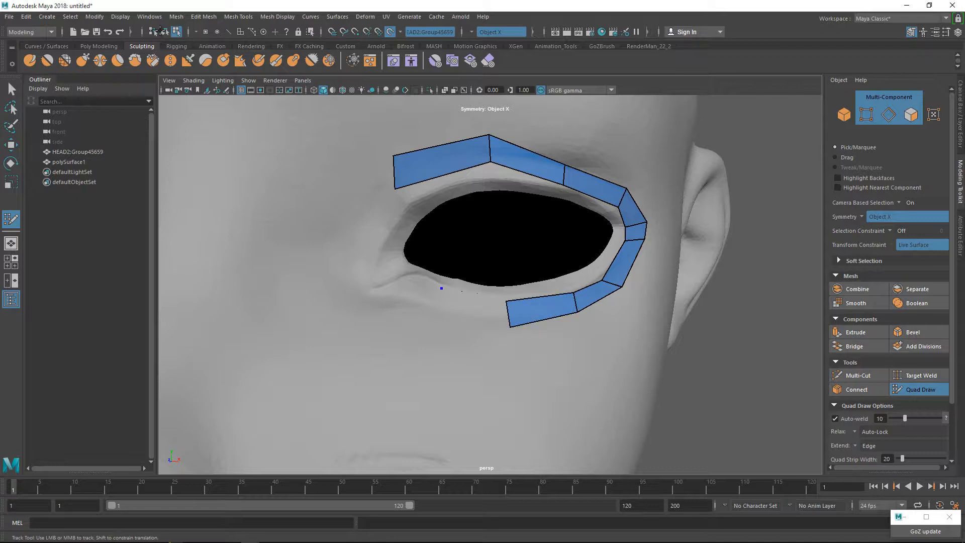
click(433, 313)
shift+click(470, 308)
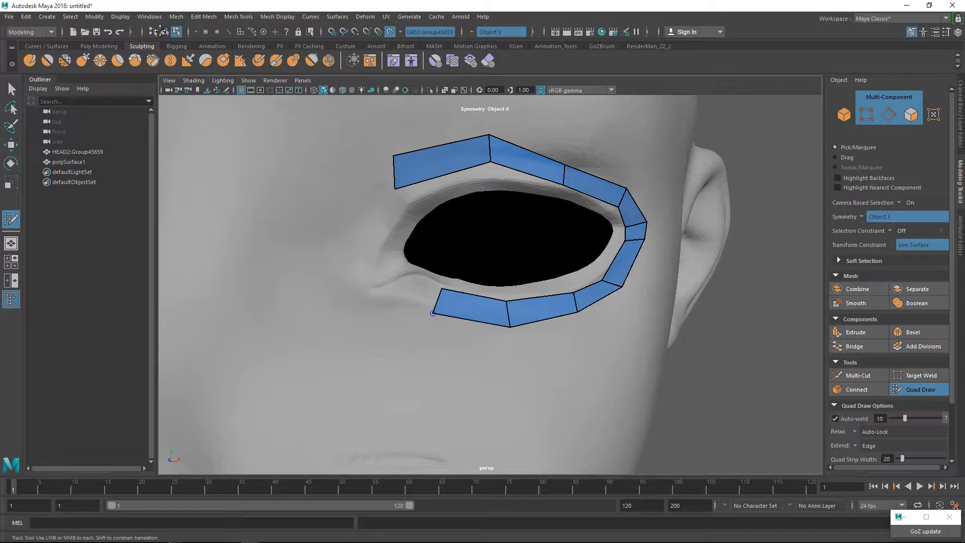
Fine-tune the lower strip's end corner and extend it with three quads around the inner eye corner.
drag(433, 313, 435, 307)
shift+click(422, 293)
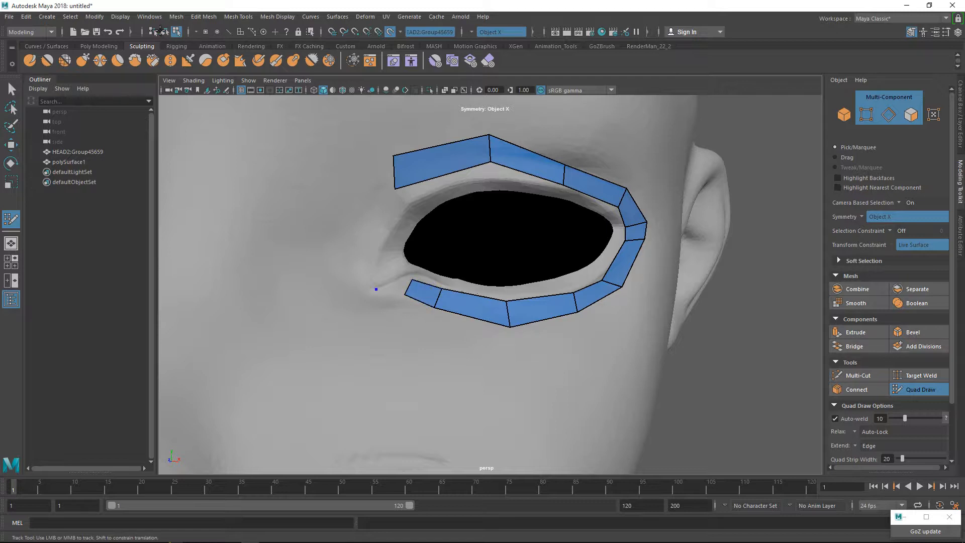
click(377, 299)
shift+click(393, 291)
click(352, 284)
shift+click(367, 288)
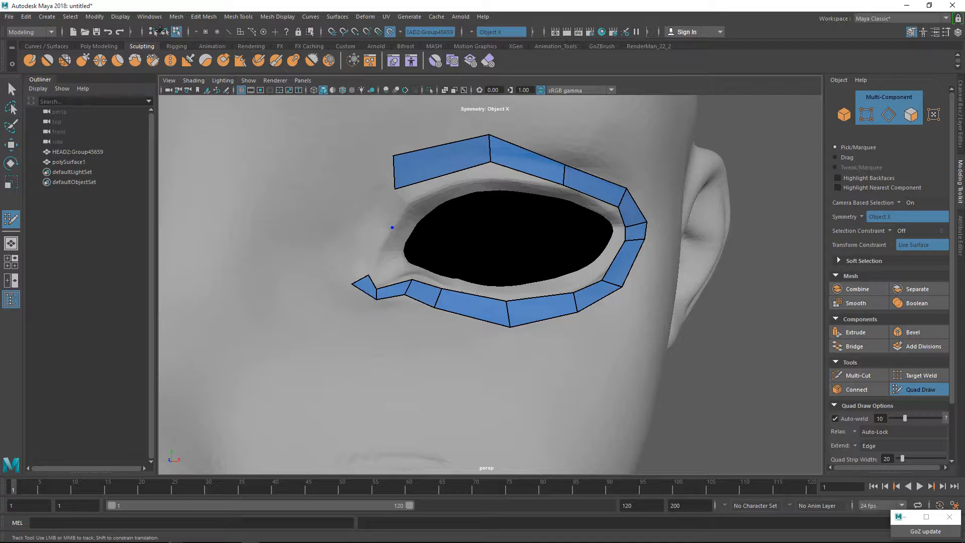
Close the eye loop with two quads running from the inner eye corner up to the upper eyelid strip.
click(361, 226)
shift+click(369, 252)
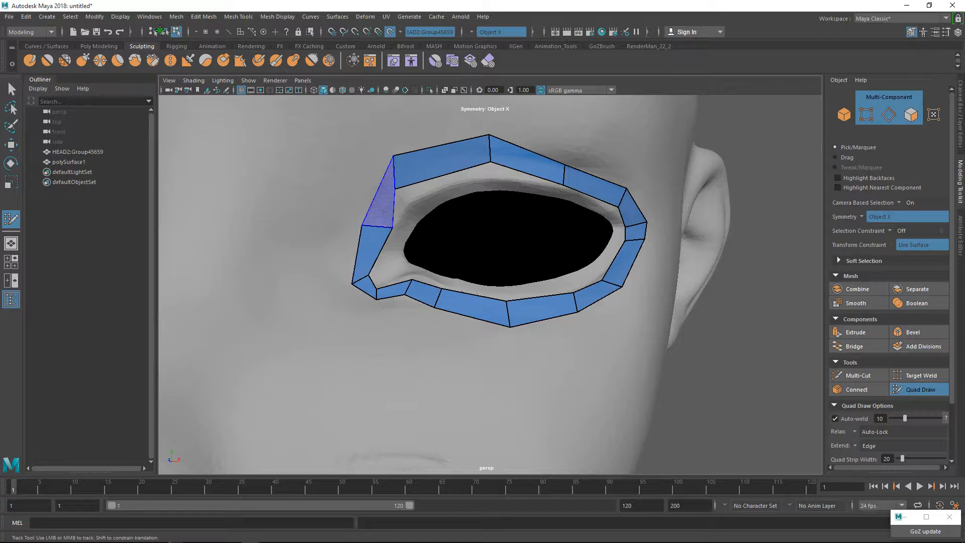
shift+click(379, 201)
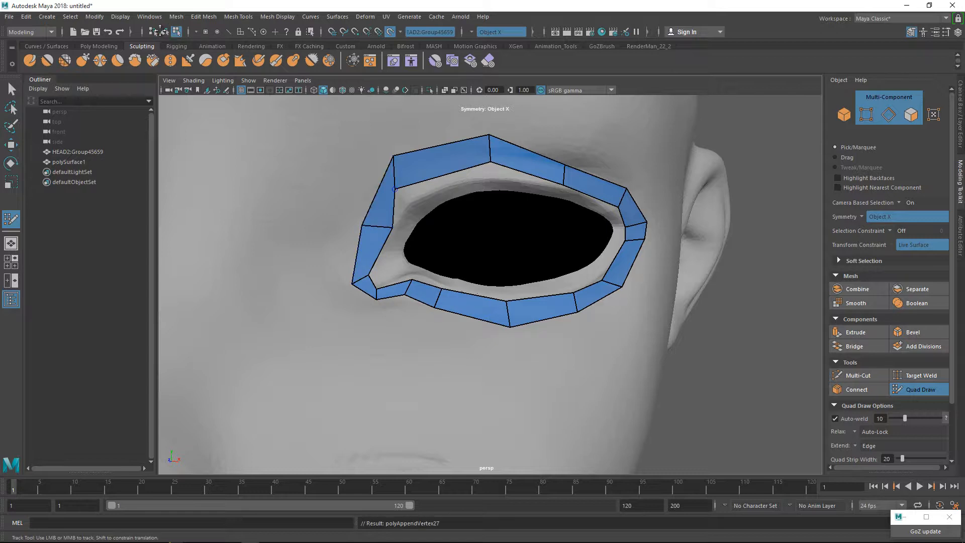
Reposition the vertices on the inner half of the upper eyelid strip so it follows the lid more closely.
drag(395, 189, 406, 203)
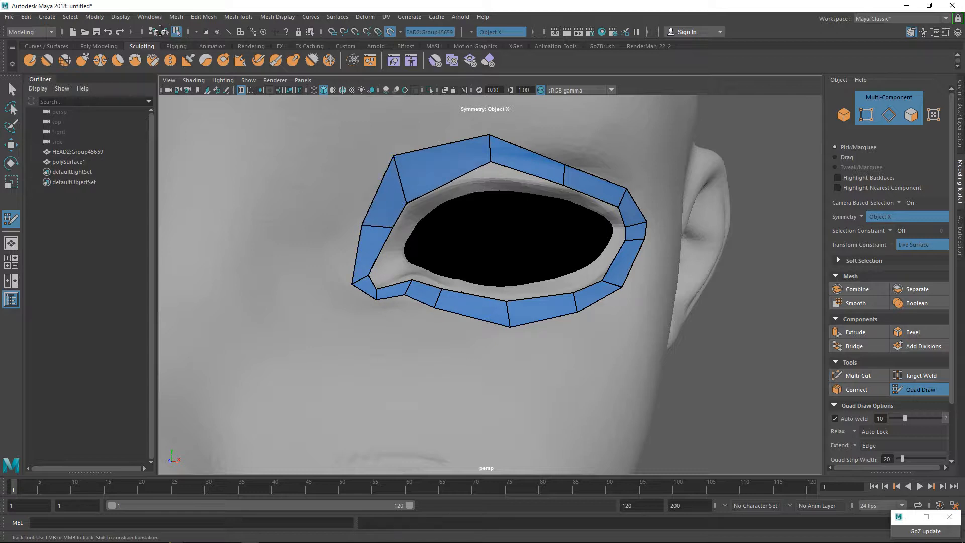
drag(393, 156, 399, 177)
drag(489, 134, 491, 179)
alt+right_drag(491, 179, 397, 184)
alt+drag(397, 184, 503, 192)
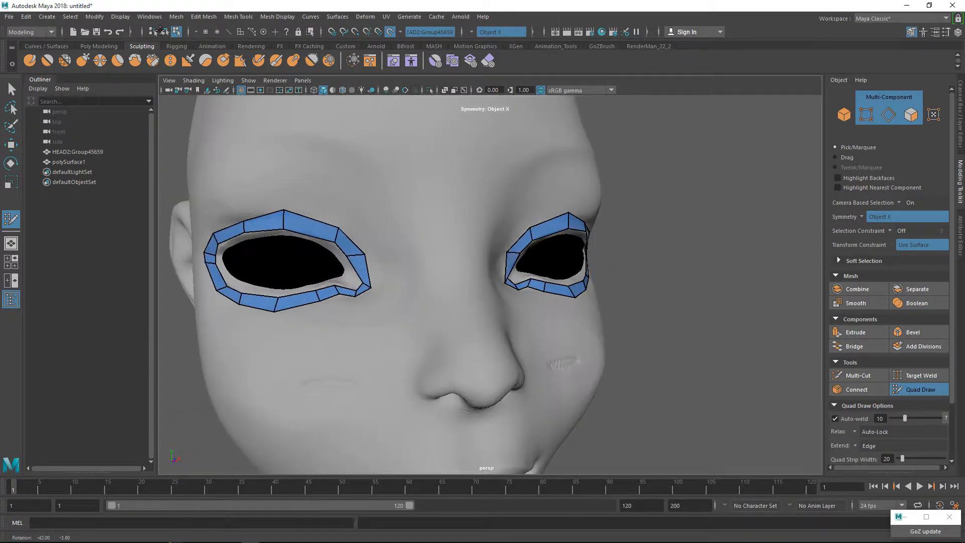
Examine the closed loops on both eyes from several angles and check the symmetry setting.
alt+drag(160, 31, 161, 32)
alt+right_drag(162, 32, 164, 33)
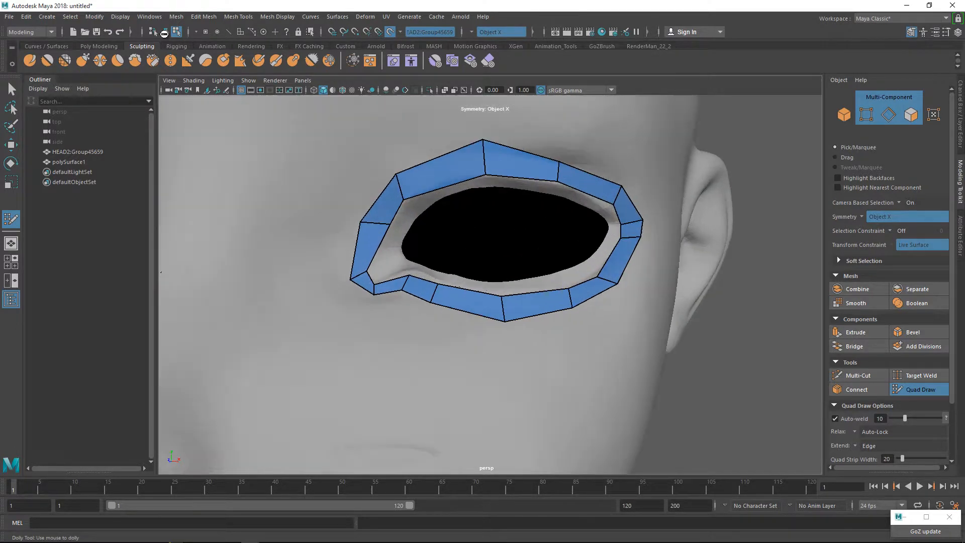
scroll(416, 288, down, 2)
scroll(416, 289, up, 2)
alt+middle_drag(416, 288, 418, 286)
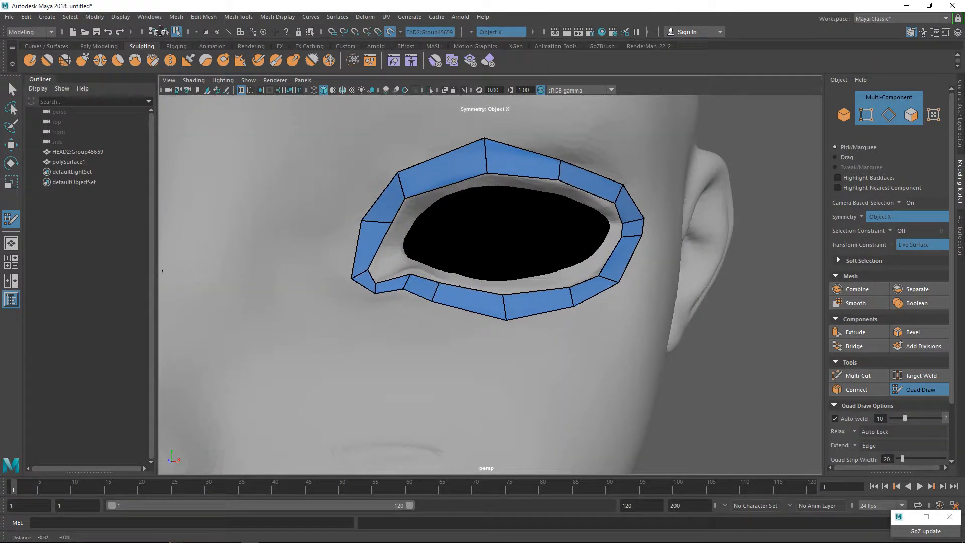
alt+middle_drag(162, 271, 191, 234)
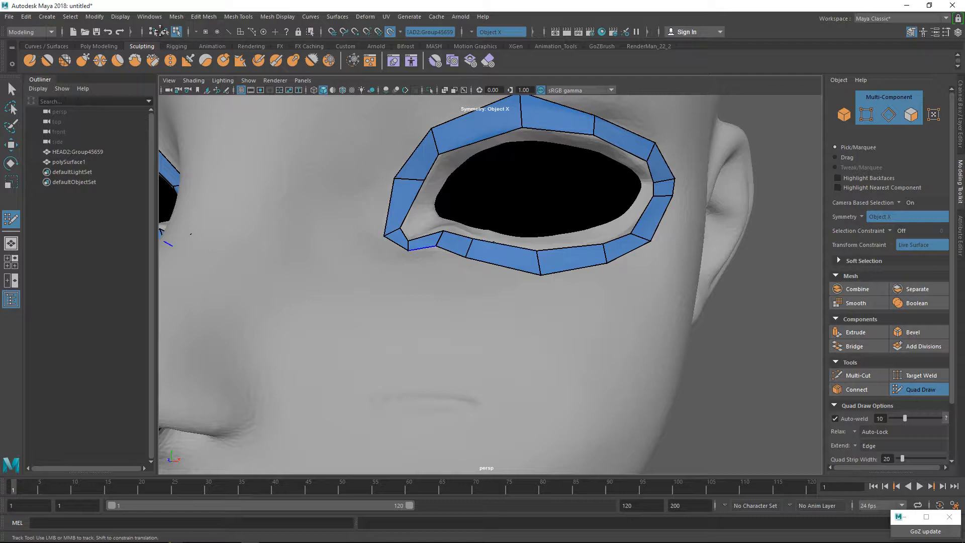
alt+drag(190, 234, 170, 230)
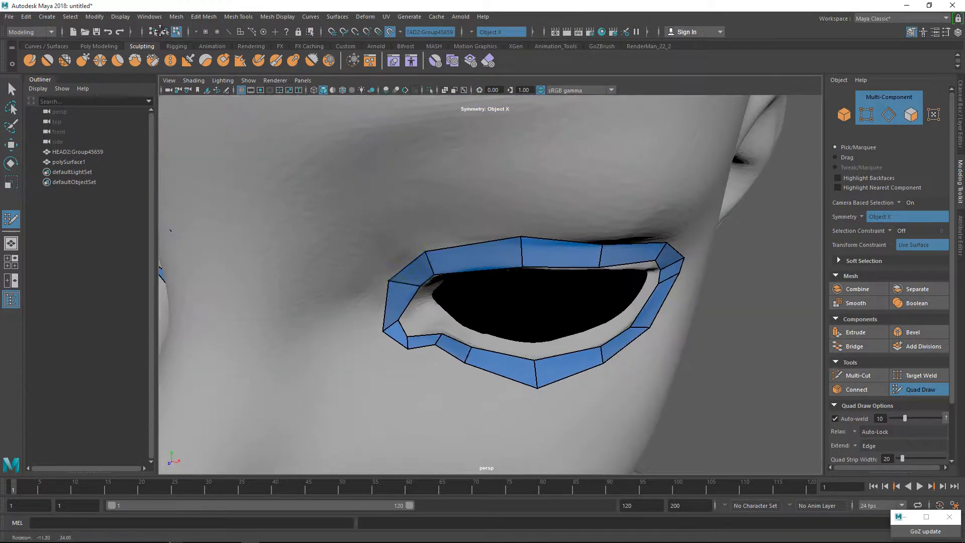
alt+middle_drag(171, 230, 187, 188)
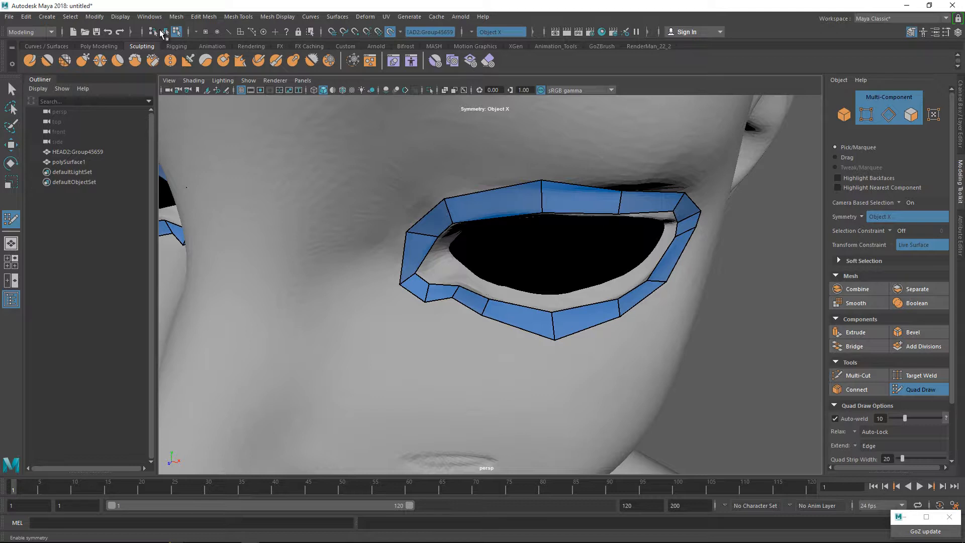
click(861, 217)
click(887, 232)
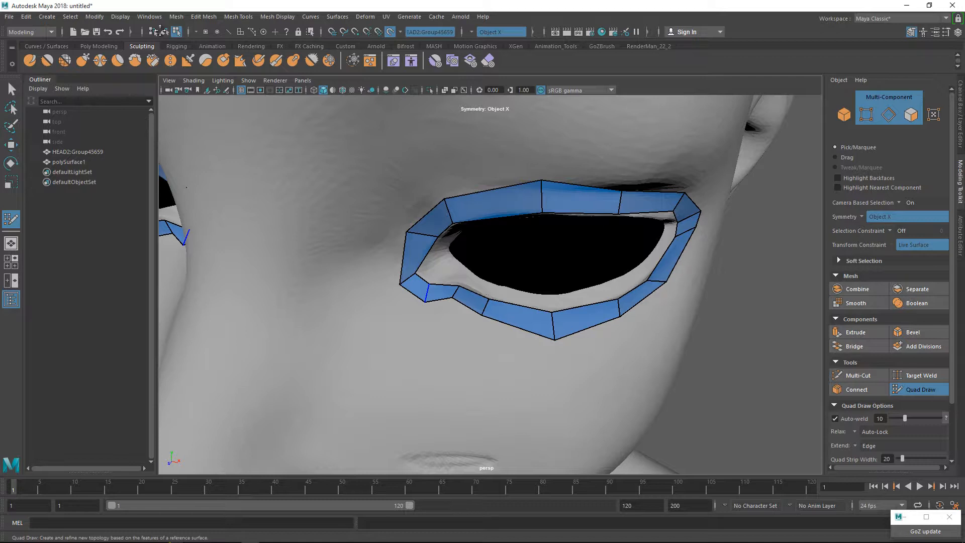
Start an inner row with three quads along the upper eyelid, between the existing loop and the eye opening.
mouse_move(426, 293)
alt+mouse_down()
mouse_move(442, 238)
mouse_move(424, 231)
mouse_move(455, 224)
mouse_move(384, 193)
mouse_move(455, 238)
mouse_move(402, 226)
mouse_move(457, 214)
mouse_move(329, 234)
mouse_move(433, 224)
mouse_move(395, 204)
alt+mouse_up()
scroll(457, 216, down, 3)
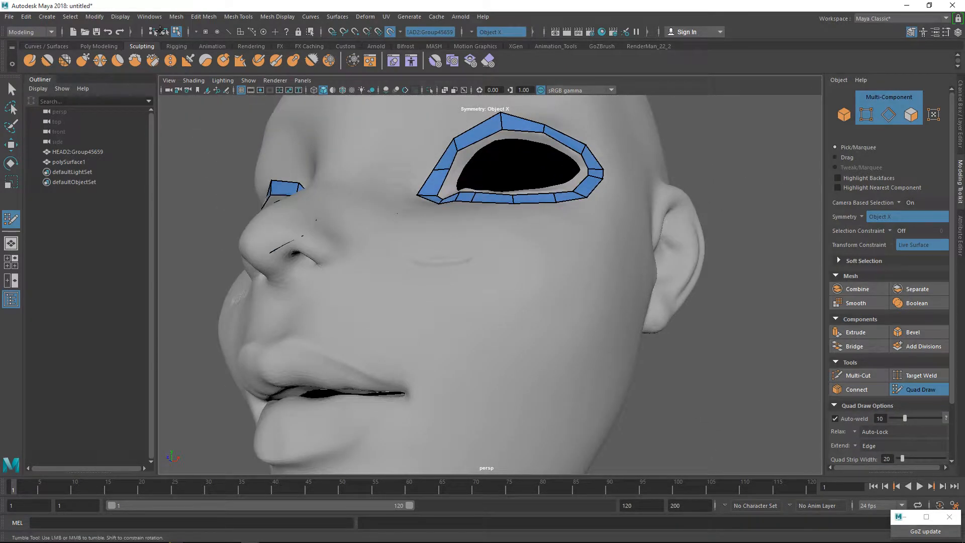
alt+middle_drag(395, 204, 394, 301)
scroll(395, 301, up, 4)
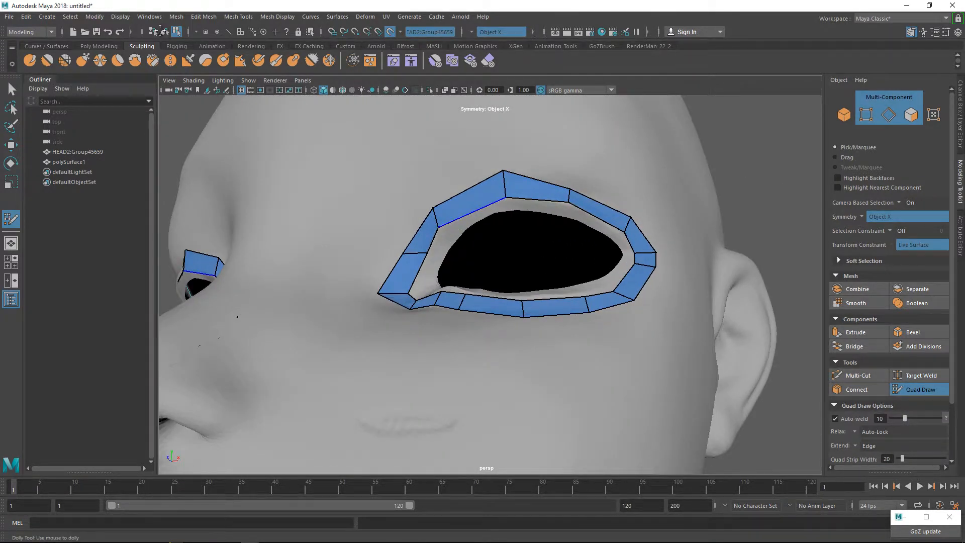
alt+drag(465, 216, 476, 218)
click(463, 240)
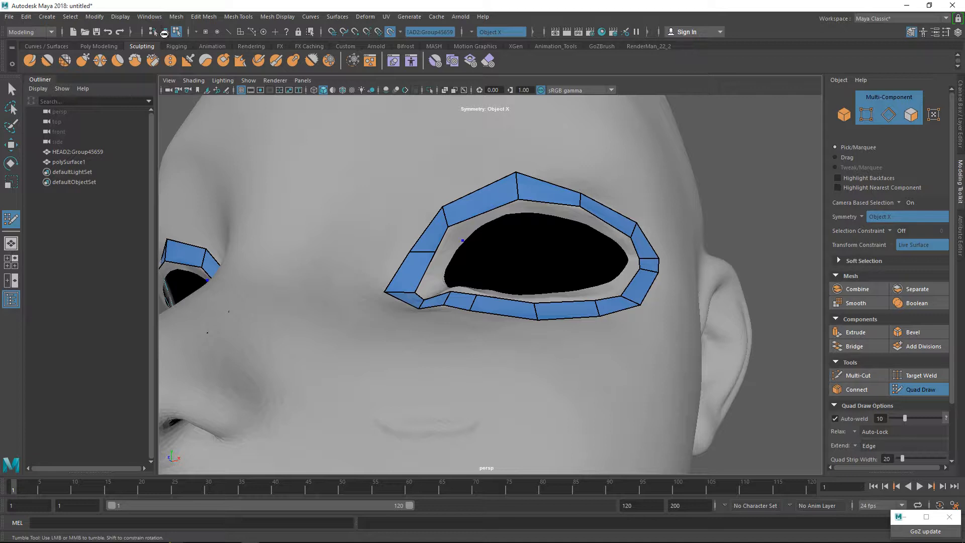
click(514, 211)
shift+click(484, 221)
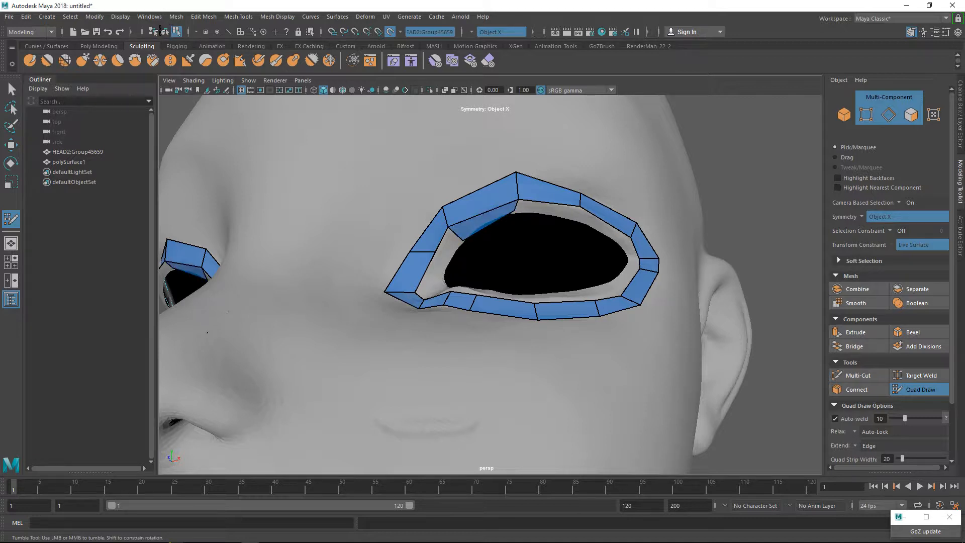
shift+click(547, 211)
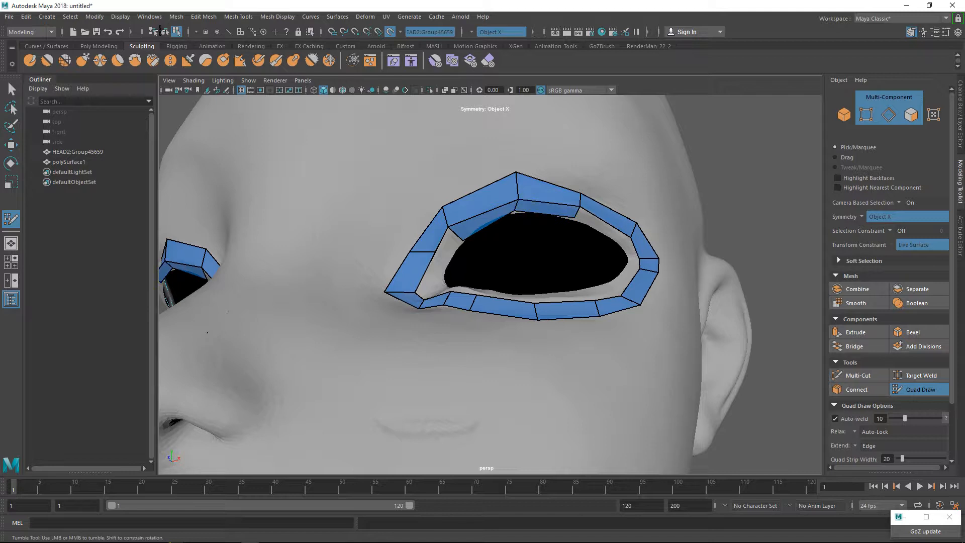
drag(605, 222, 599, 233)
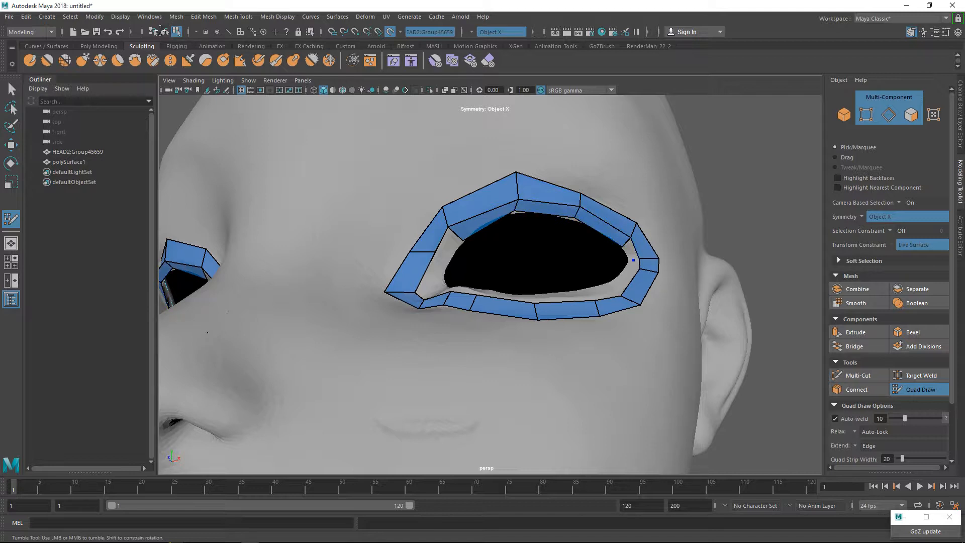
Add an inner-row quad above the outer eye corner and move its free corner onto the eye opening's rim.
alt+right_drag(633, 260, 759, 260)
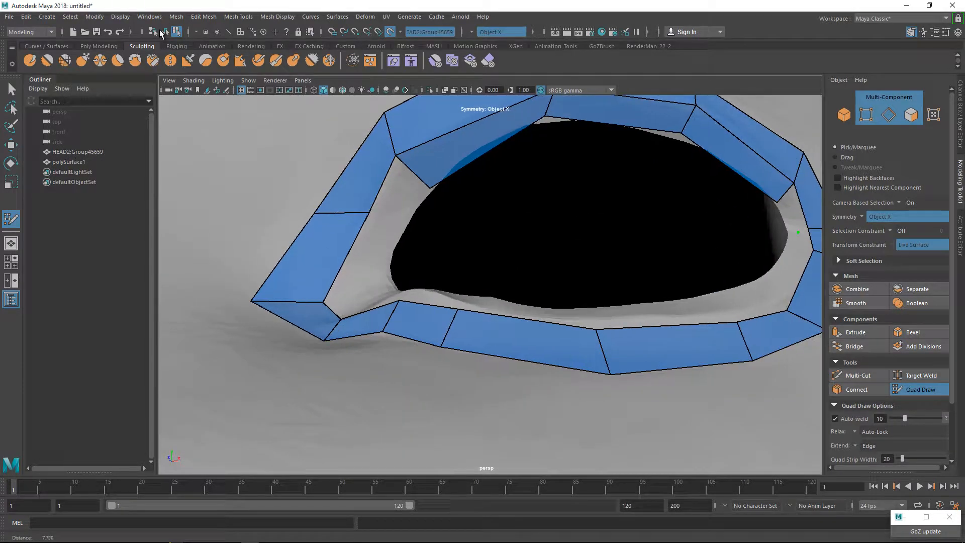
alt+middle_drag(798, 232, 503, 267)
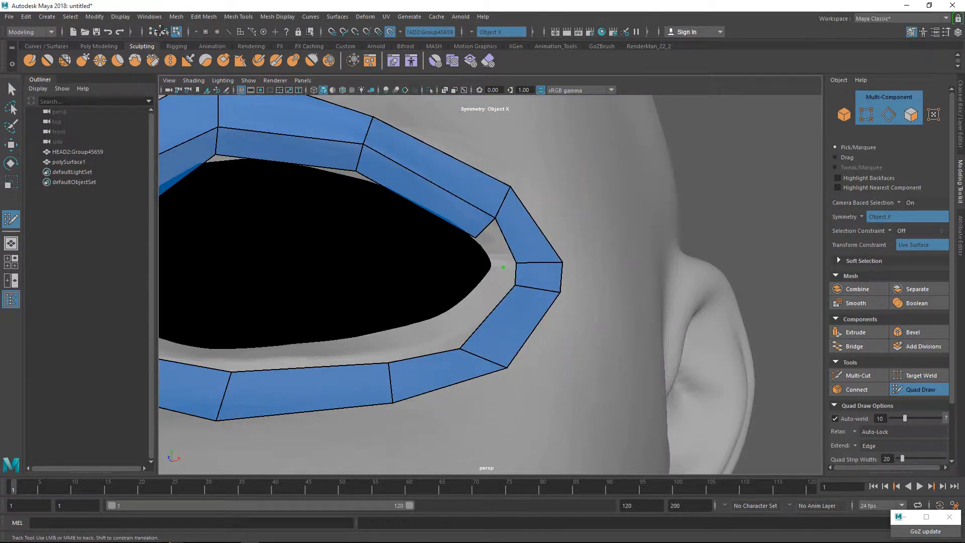
alt+right_drag(503, 267, 533, 267)
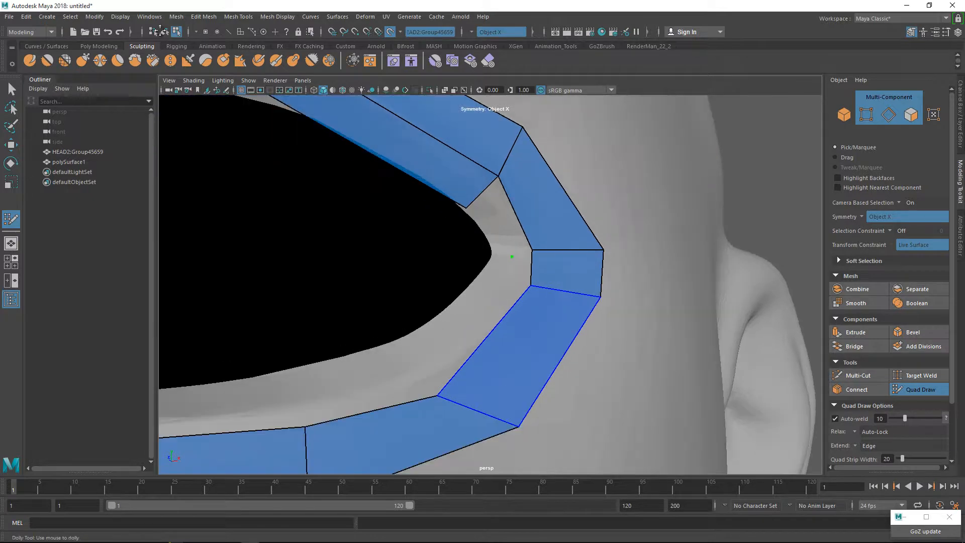
scroll(502, 334, down, 3)
scroll(503, 335, up, 3)
scroll(503, 335, down, 3)
scroll(503, 334, up, 2)
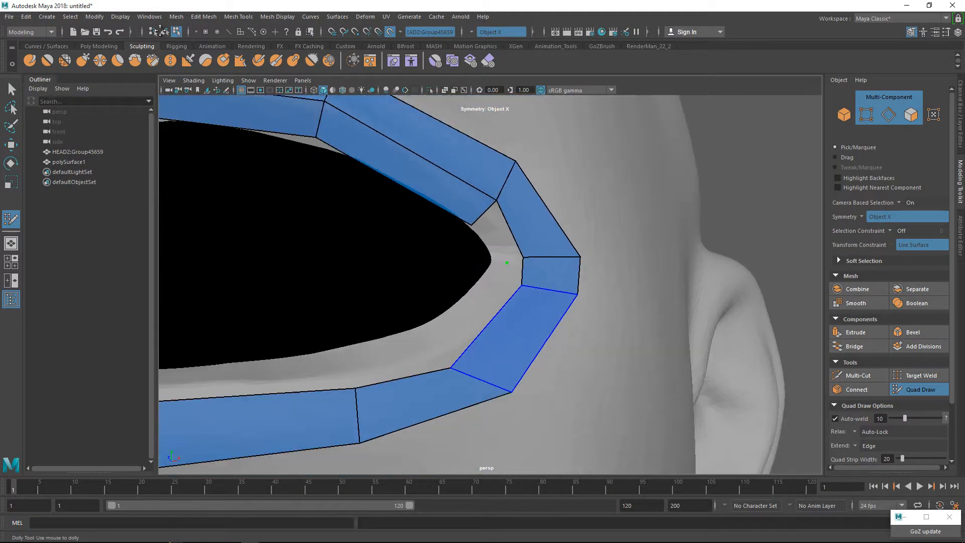
scroll(503, 334, down, 2)
scroll(503, 334, up, 5)
scroll(502, 334, down, 5)
scroll(502, 335, up, 4)
scroll(503, 335, down, 4)
scroll(503, 334, up, 4)
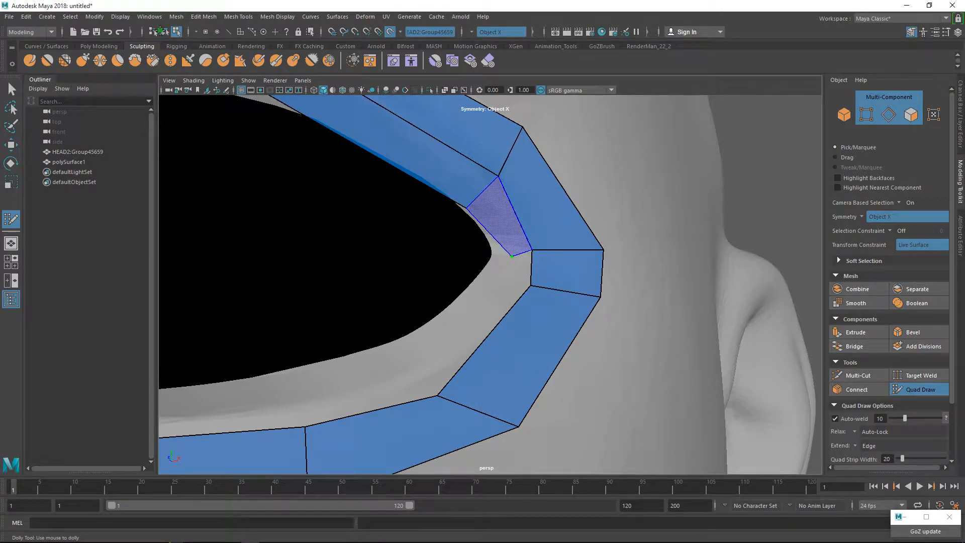
shift+click(512, 256)
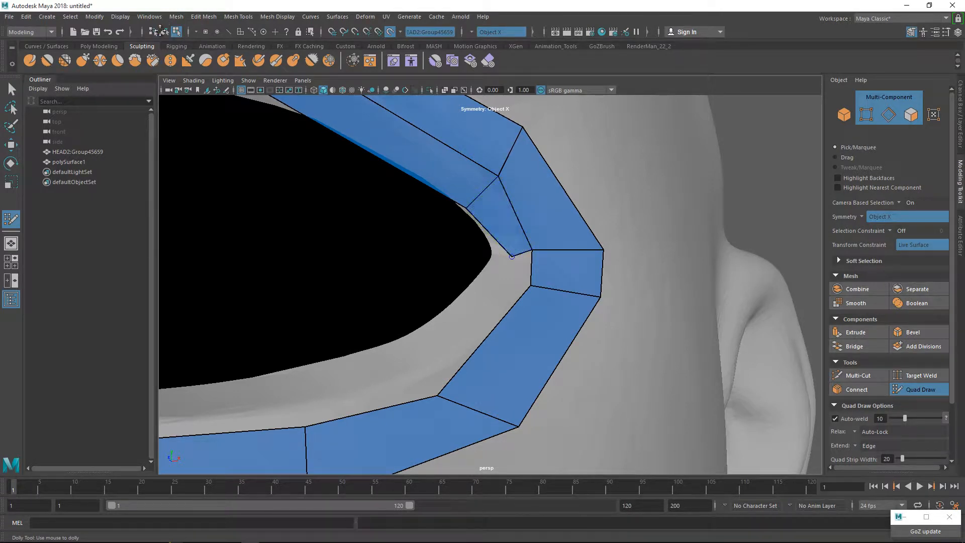
drag(512, 255, 492, 245)
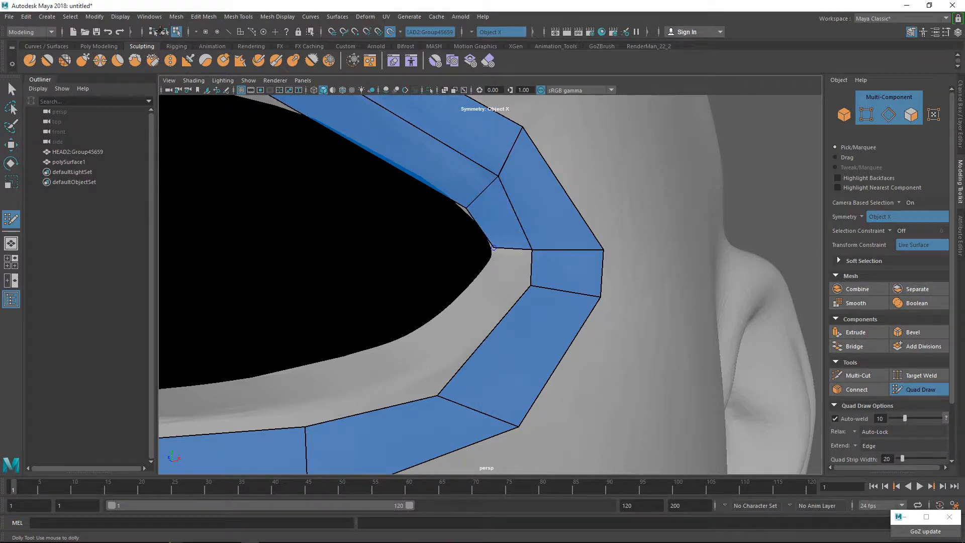
Continue the inner row with three quads around the outer eye corner onto the lower eyelid.
shift+click(512, 271)
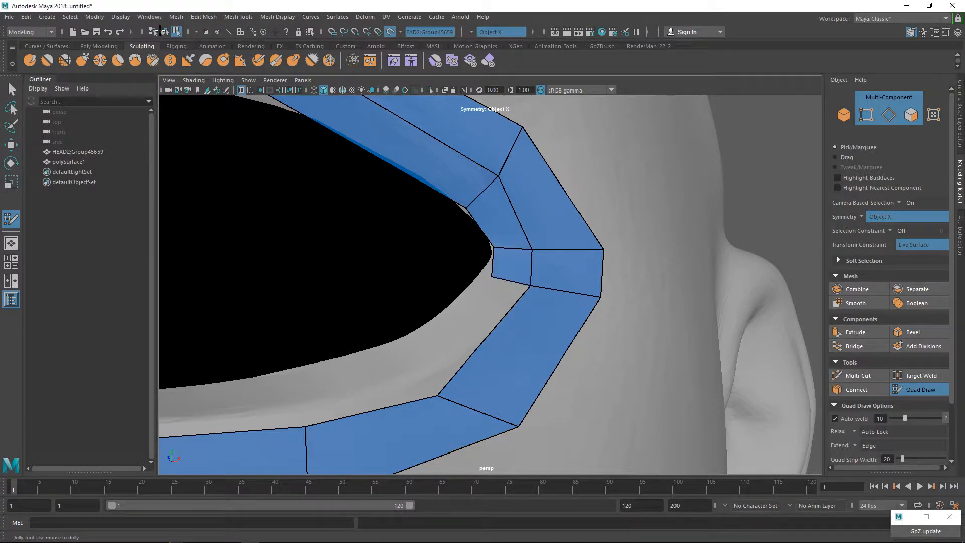
shift+click(468, 335)
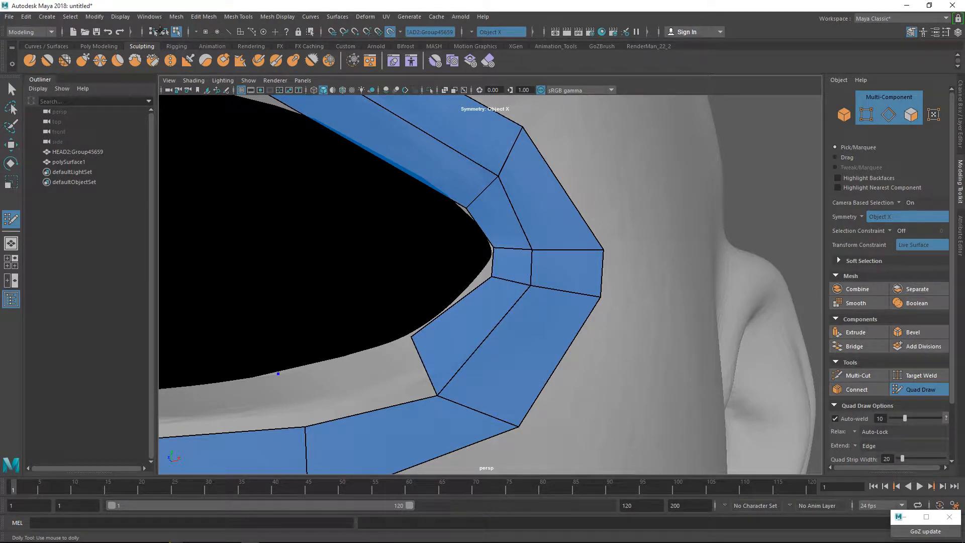
shift+click(358, 384)
Extend the inner row with two more quads along the lower eyelid toward the inner eye corner.
alt+middle_drag(226, 448, 472, 336)
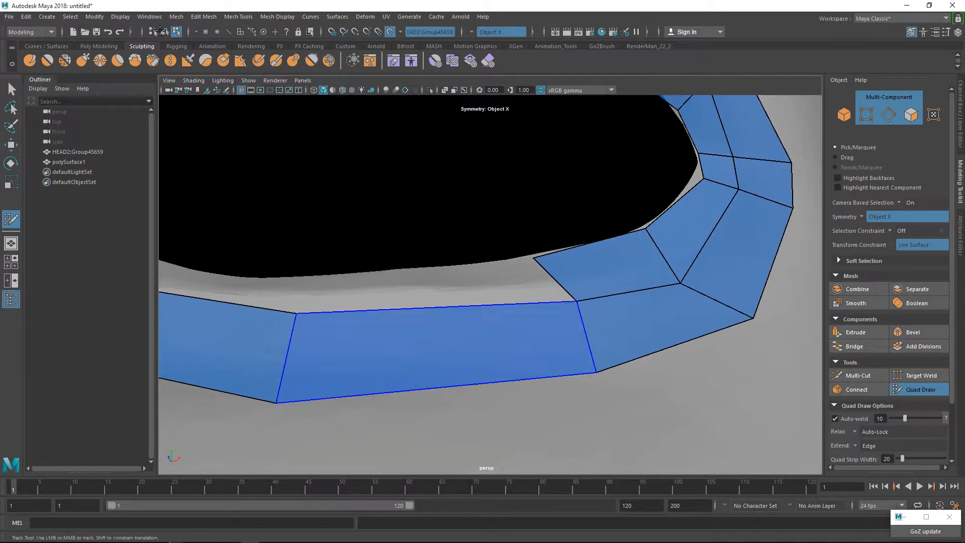
shift+click(422, 290)
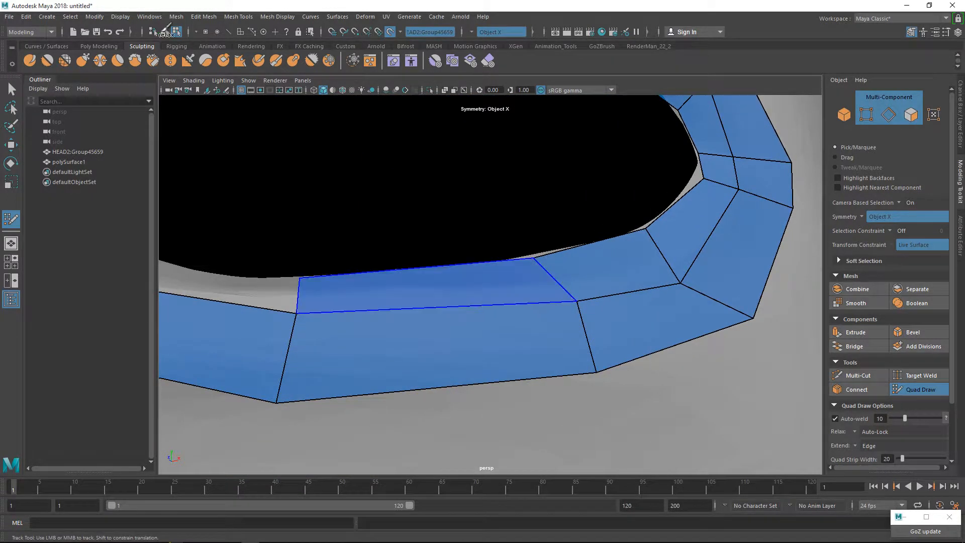
alt+middle_drag(362, 291, 743, 342)
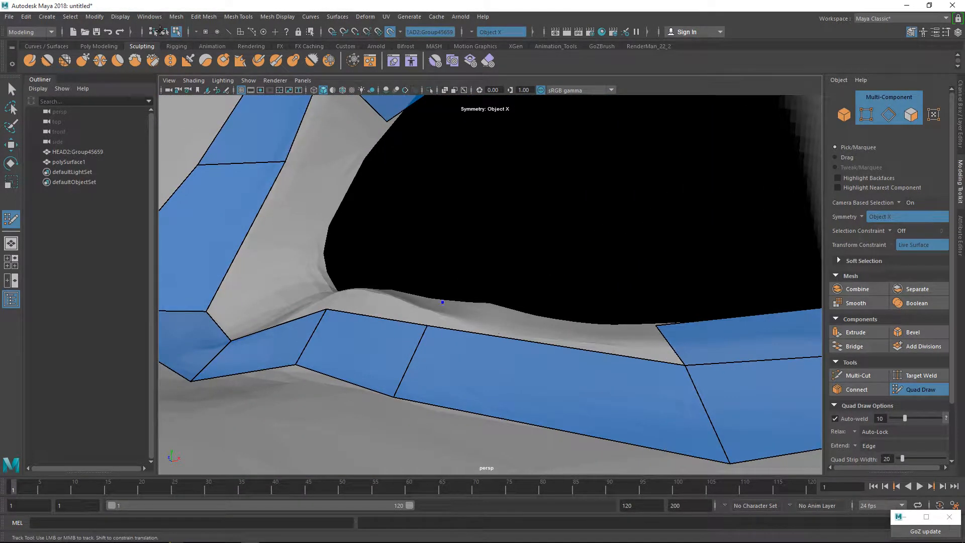
shift+click(548, 332)
alt+drag(547, 332, 583, 352)
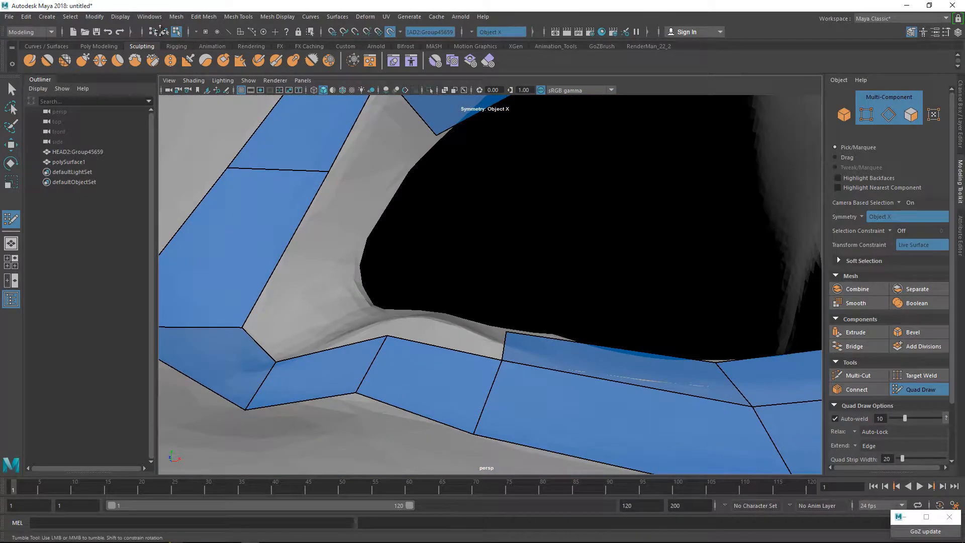
Reshape the outer loop's vertices and edge near the lower inner eye corner and fill the adjoining inner-row quad.
drag(387, 335, 409, 316)
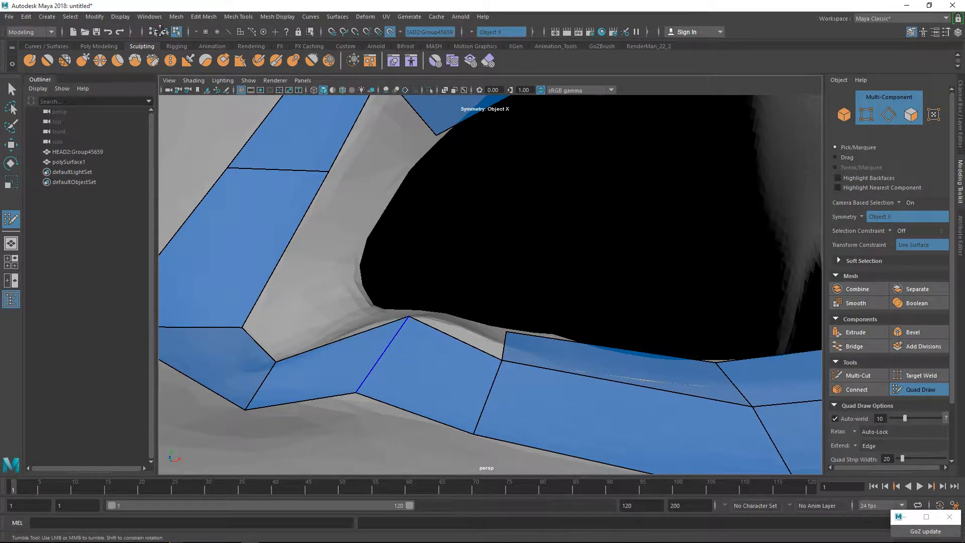
drag(356, 392, 369, 406)
alt+drag(397, 346, 418, 337)
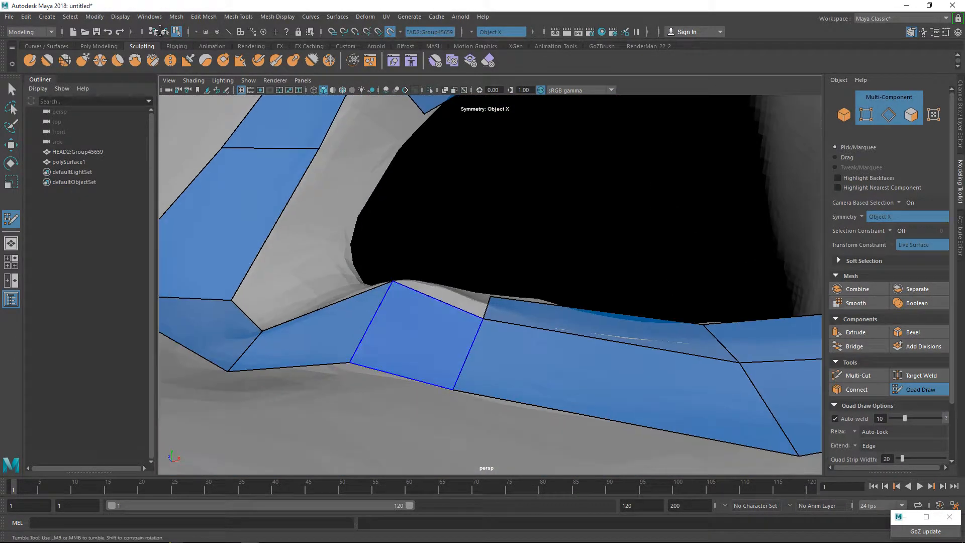
mouse_move(484, 319)
mouse_down()
mouse_move(489, 300)
mouse_move(484, 338)
mouse_move(487, 326)
mouse_up()
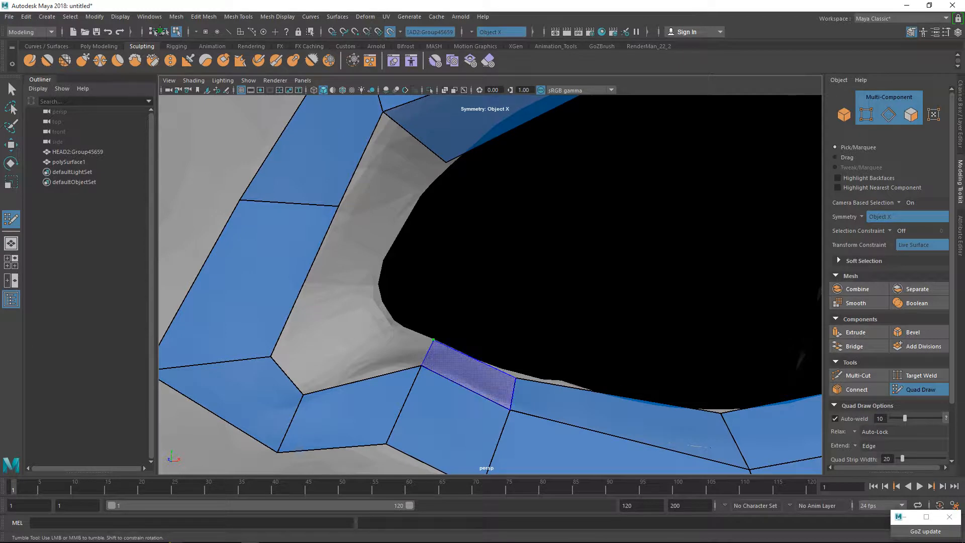
shift+click(467, 374)
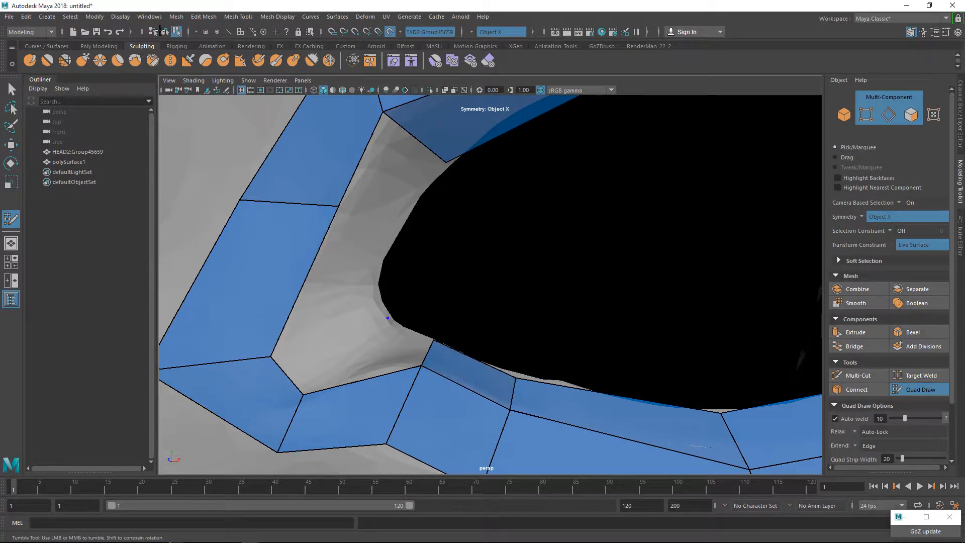
Fill the remaining inner-row quads around the inner eye corner and nudge the shared vertex onto the eye opening's rim.
shift+click(386, 355)
click(378, 296)
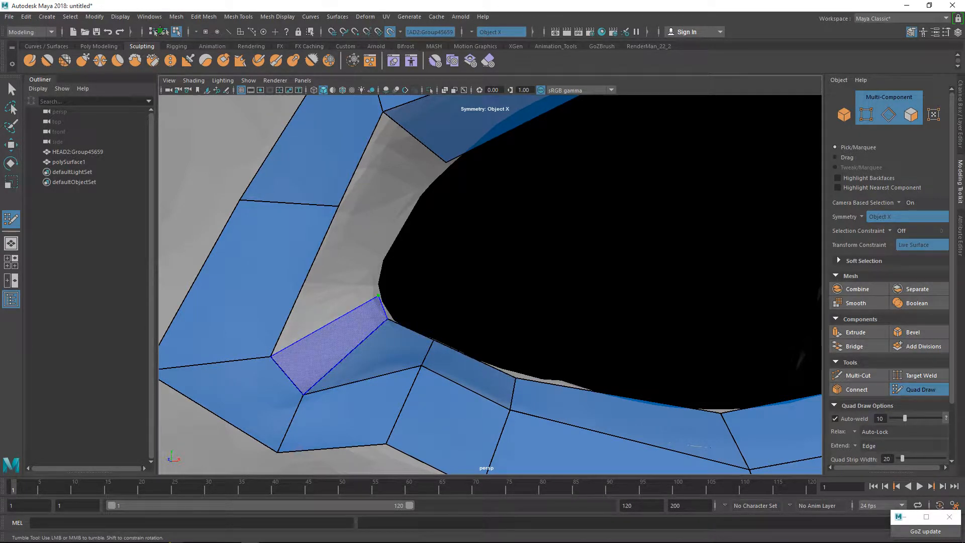
shift+click(333, 347)
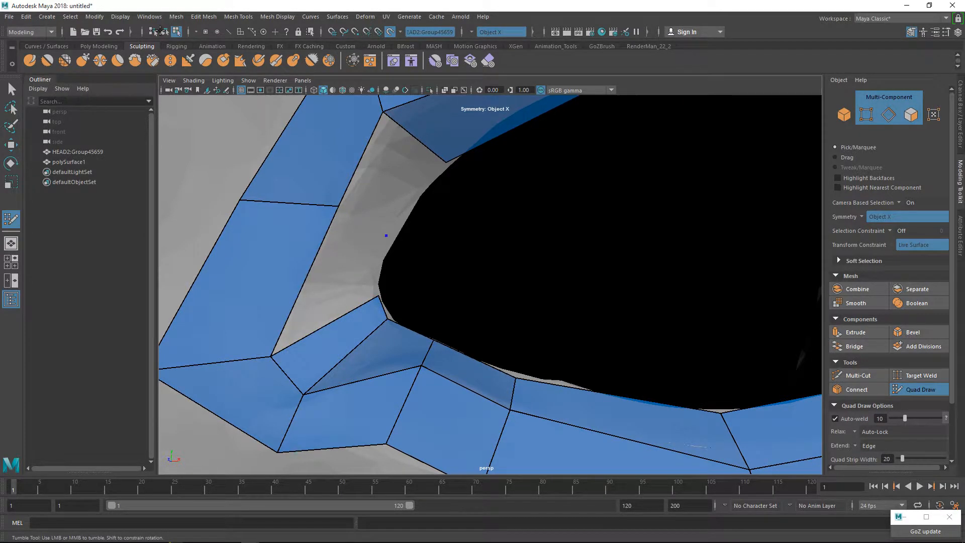
shift+click(342, 274)
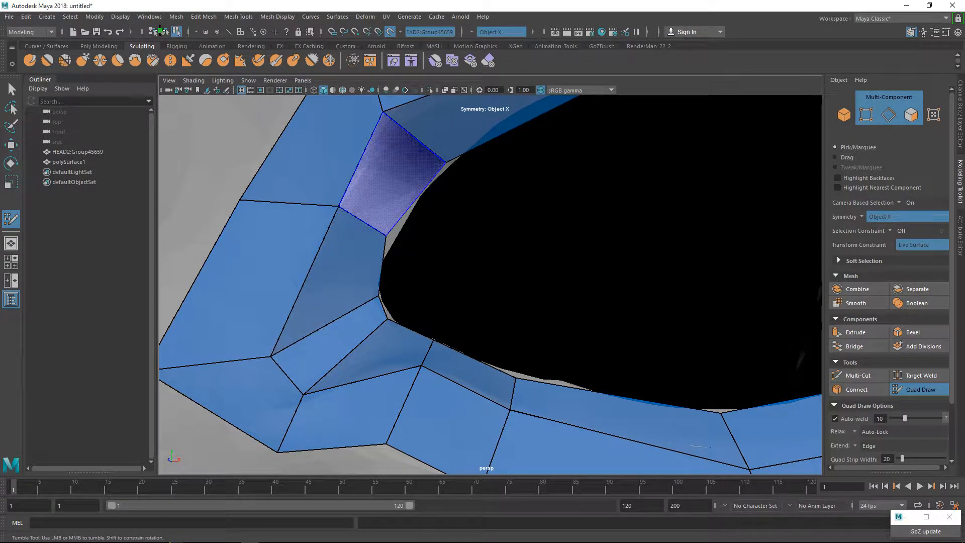
shift+click(391, 175)
drag(386, 235, 388, 238)
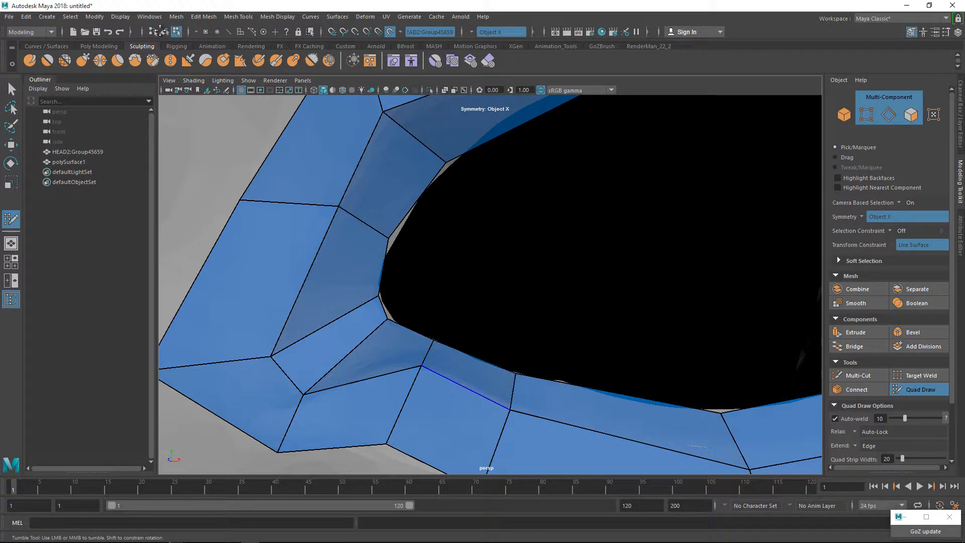
Insert an edge loop through the middle of the inner quad row around the whole eye opening.
scroll(460, 392, down, 3)
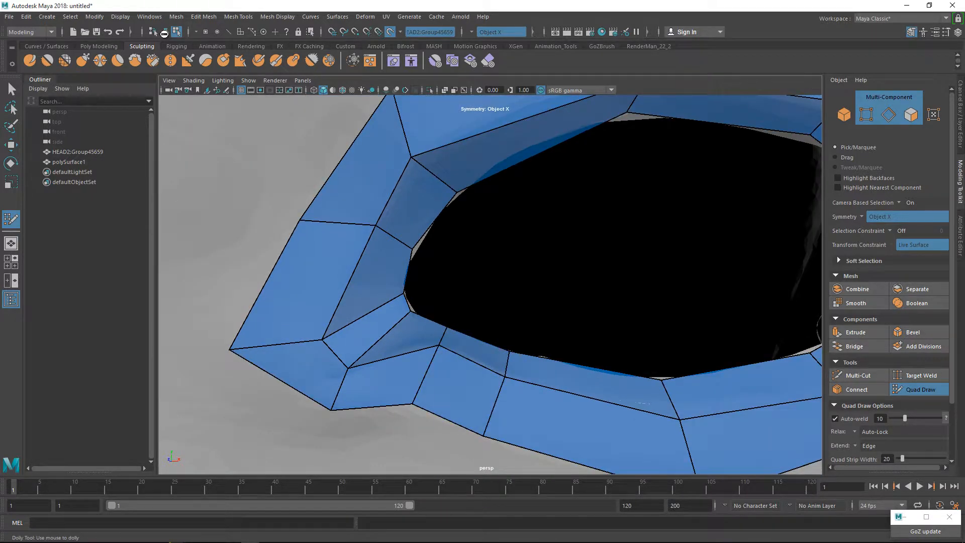
scroll(490, 284, down, 3)
alt+drag(490, 285, 481, 296)
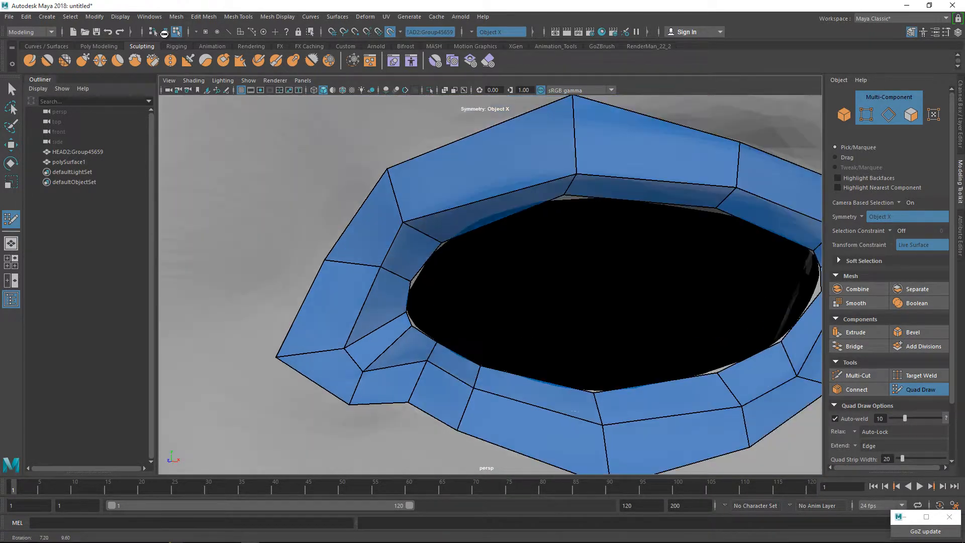
alt+drag(351, 274, 346, 272)
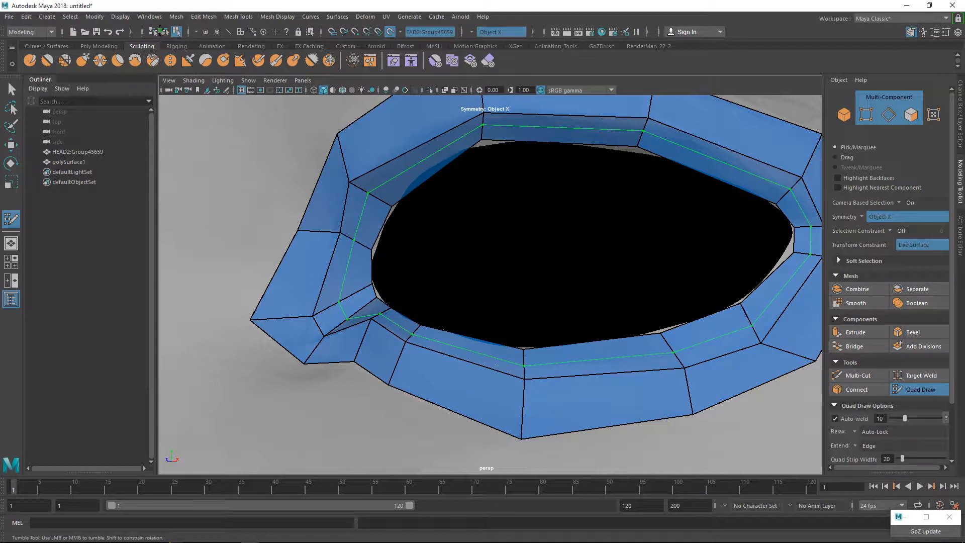
ctrl+click(353, 240)
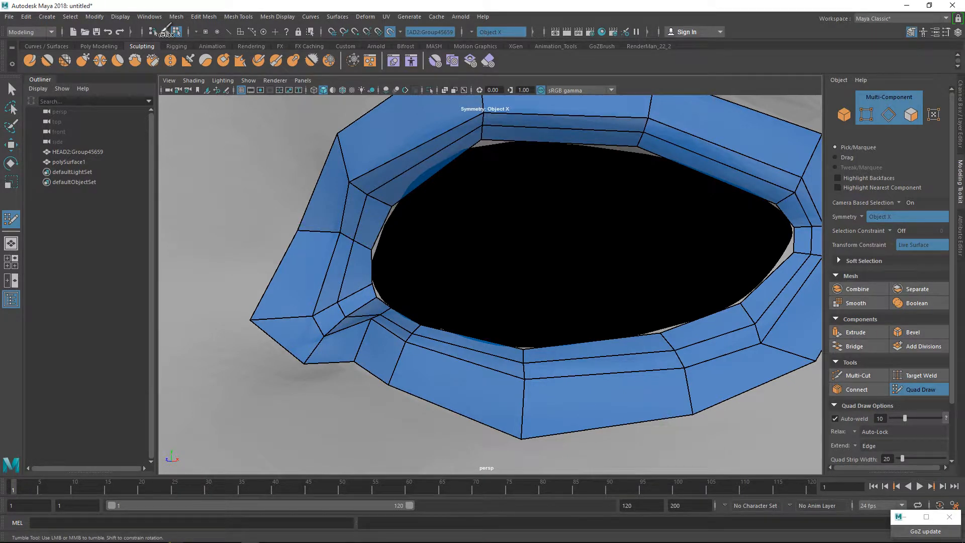
shift+drag(571, 136, 567, 133)
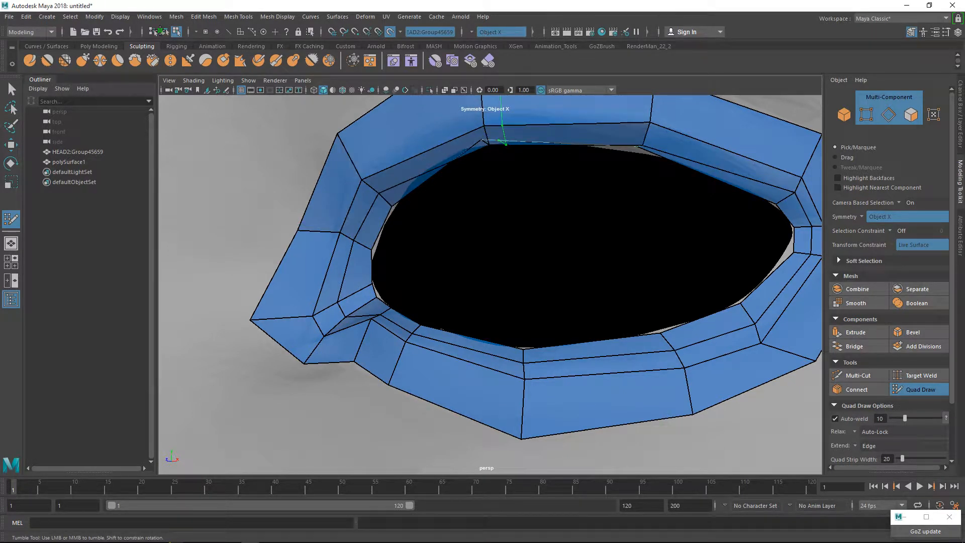
key(ctrl+z)
key(ctrl+z)
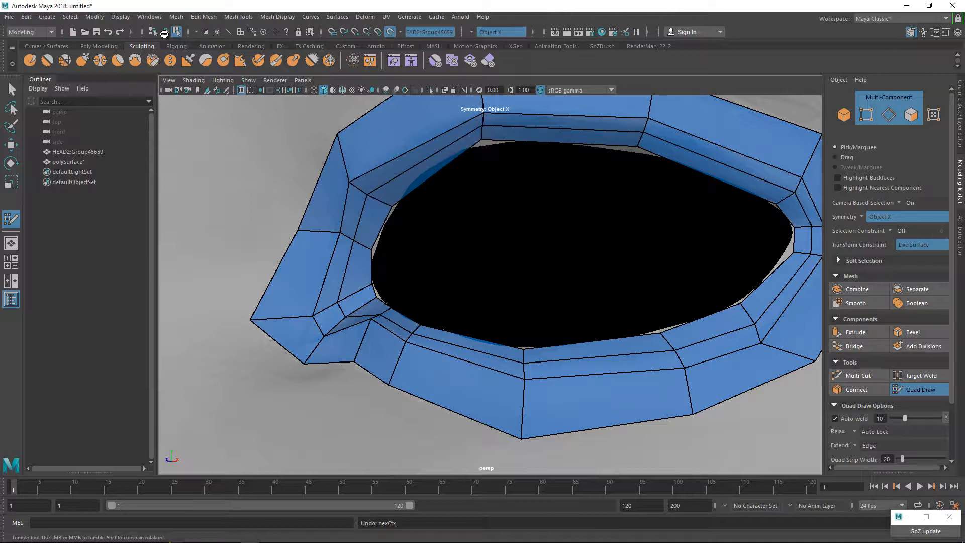
key(ctrl+y)
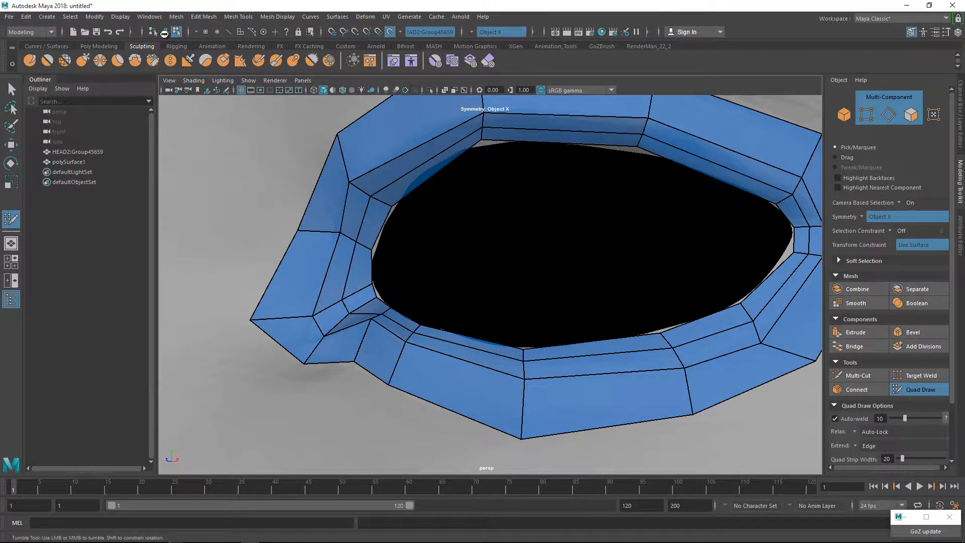
Draw the first mirrored quad on the upper lip, from the centre line outward between the lip's upper border and the mouth opening.
alt+drag(165, 34, 163, 32)
alt+middle_drag(161, 31, 159, 31)
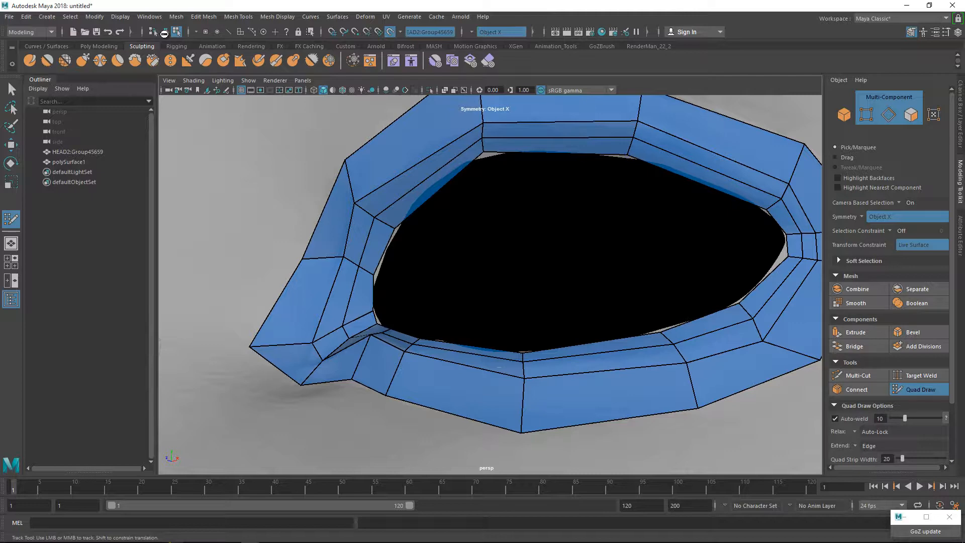
alt+drag(160, 31, 165, 33)
alt+right_drag(164, 34, 160, 32)
alt+drag(160, 32, 160, 32)
alt+right_drag(160, 31, 159, 31)
alt+middle_drag(160, 31, 159, 31)
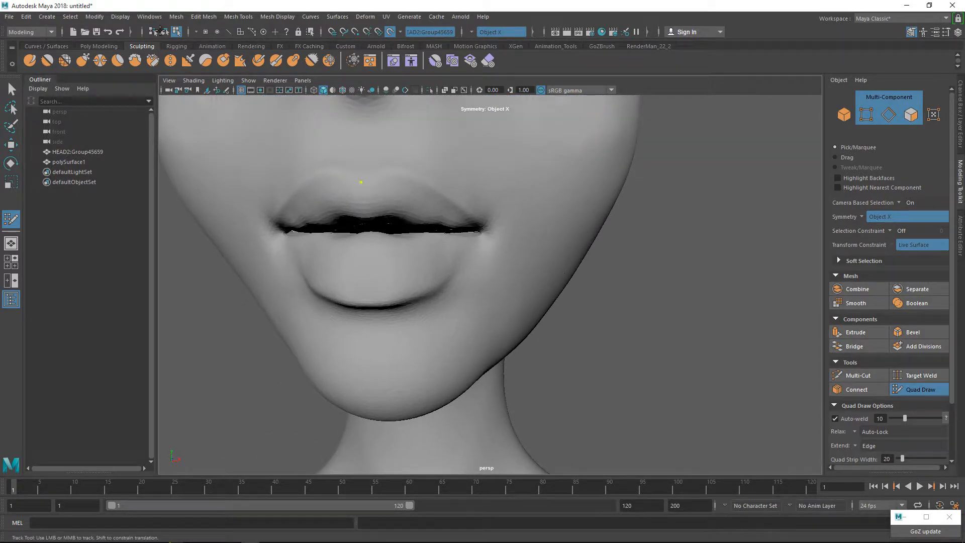
click(364, 213)
click(320, 223)
shift+click(337, 205)
shift+click(338, 205)
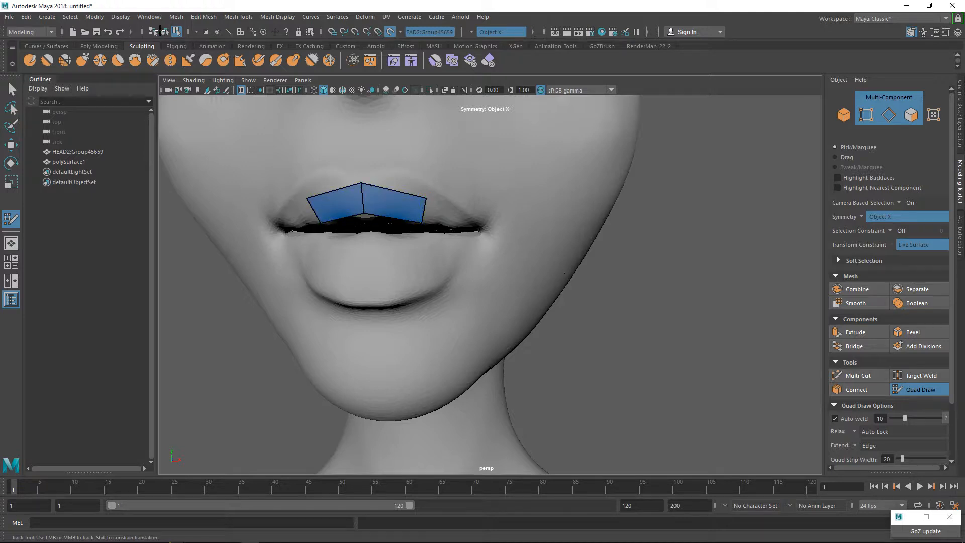
Extend the upper-lip strip with quads to the mouth corner and raise the first quad's outer upper vertex to the lip border.
alt+drag(490, 281, 389, 271)
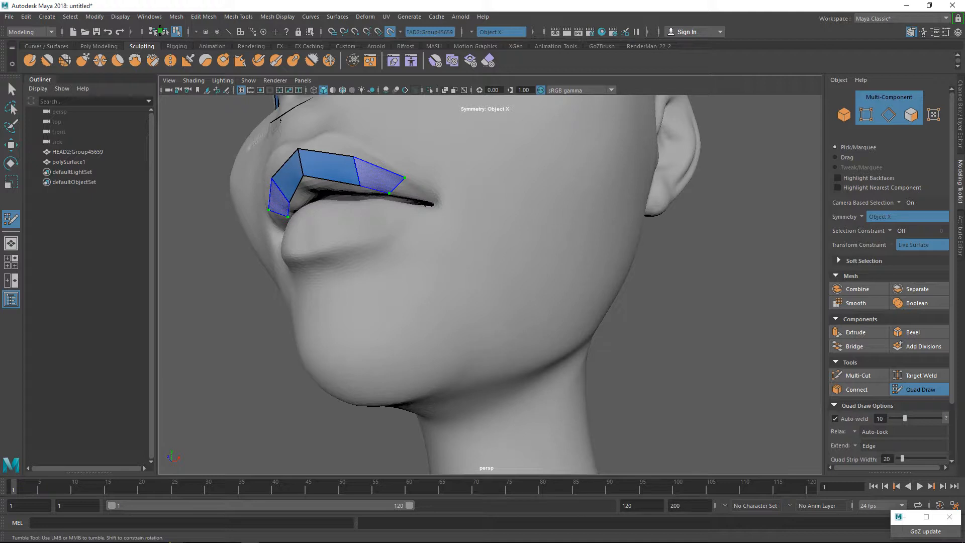
shift+click(378, 176)
drag(354, 156, 358, 147)
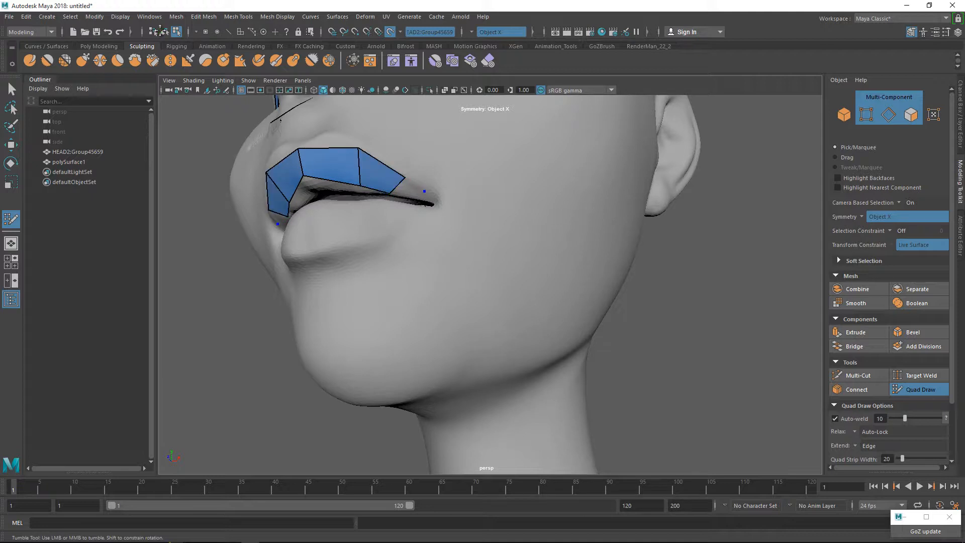
shift+click(408, 190)
alt+right_drag(408, 189, 465, 193)
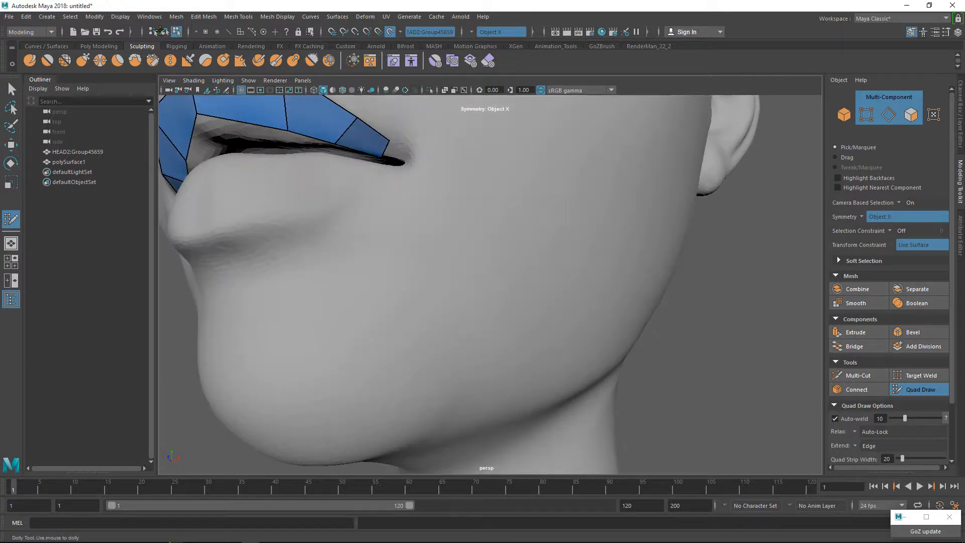
alt+middle_drag(465, 194, 480, 288)
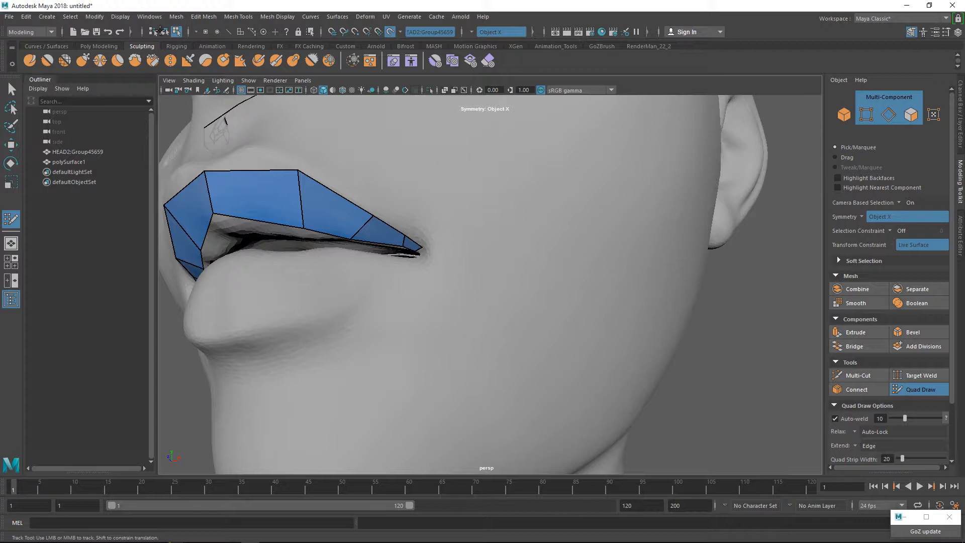
Wrap the lip strip around the mouth corner with a small quad and add a quad starting the lower lip.
click(439, 260)
shift+click(428, 256)
mouse_move(430, 256)
alt+mouse_down()
mouse_move(437, 287)
mouse_move(459, 289)
mouse_move(436, 305)
mouse_move(467, 315)
mouse_move(417, 329)
alt+mouse_up()
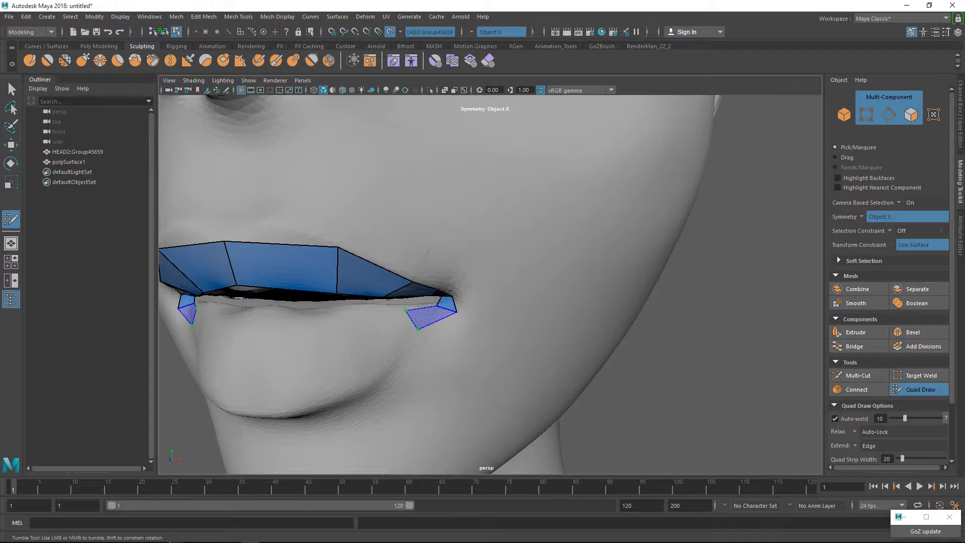
shift+click(430, 314)
Reposition the corner and lower-lip quads' vertices and edge to fit them tightly around the mouth corner.
scroll(451, 308, up, 3)
scroll(447, 309, up, 6)
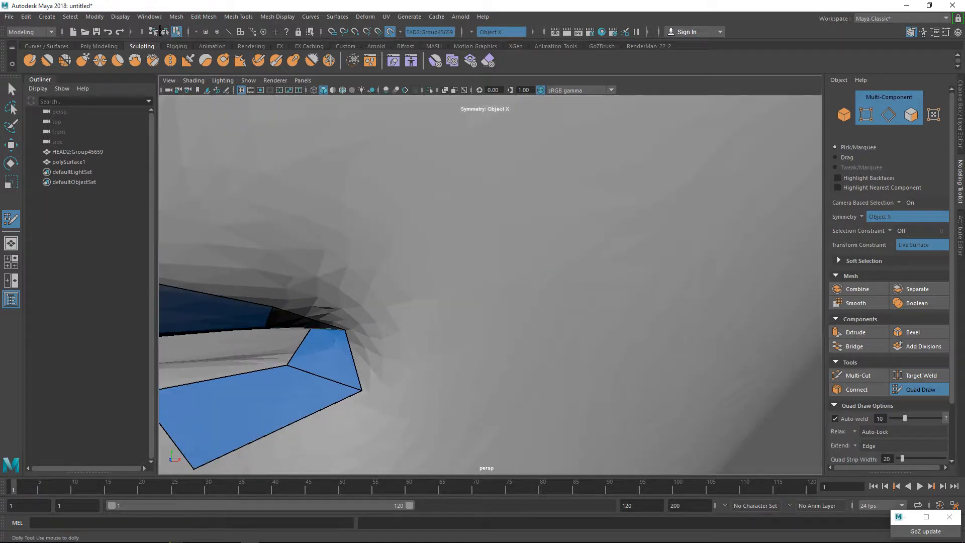
alt+drag(392, 370, 433, 348)
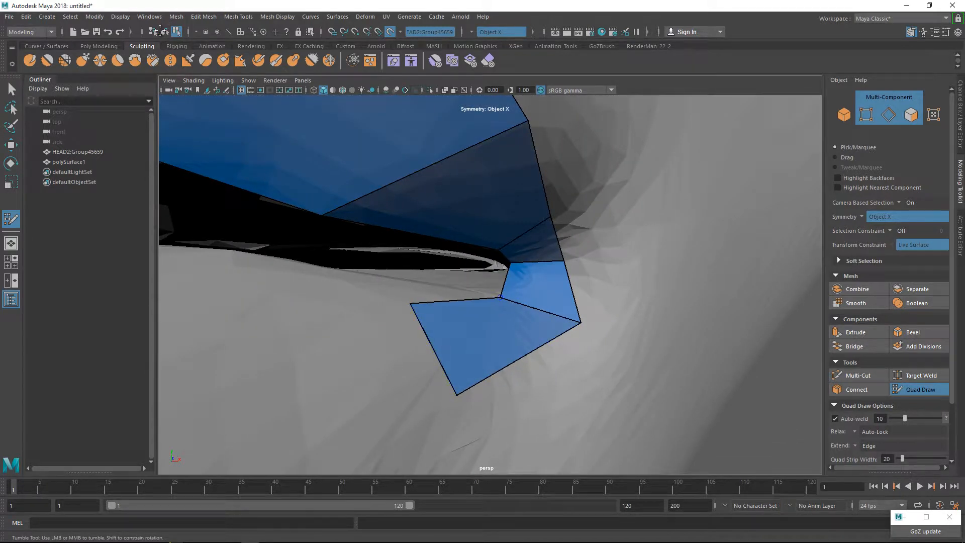
drag(501, 297, 484, 284)
drag(433, 349, 423, 330)
drag(447, 372, 432, 344)
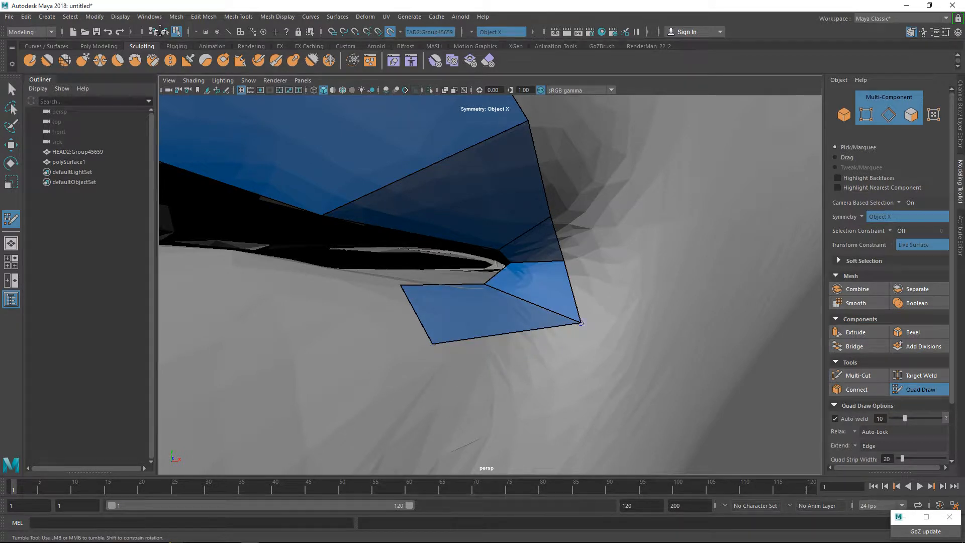
mouse_move(581, 322)
mouse_down()
mouse_move(580, 313)
mouse_move(531, 302)
mouse_up()
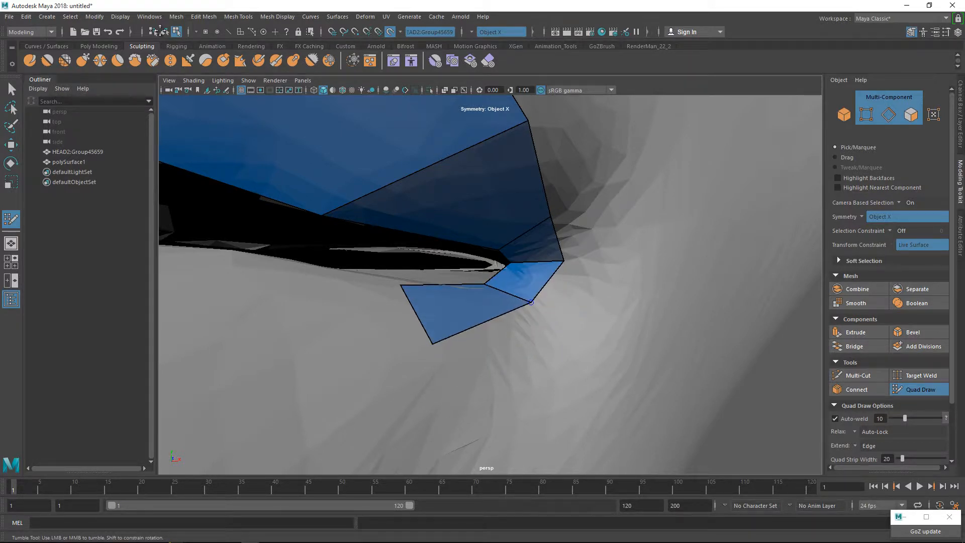
drag(564, 261, 567, 270)
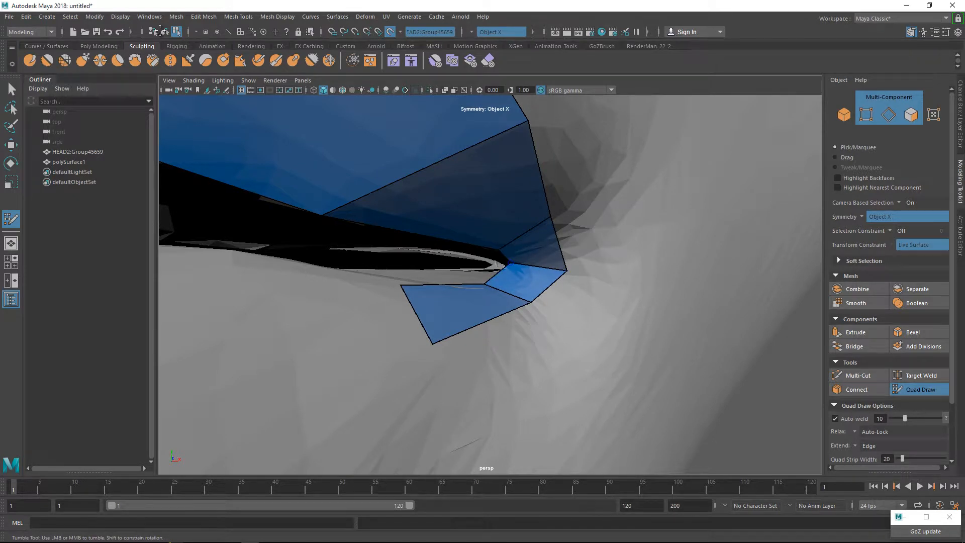
mouse_move(509, 262)
mouse_down()
mouse_move(521, 271)
mouse_move(496, 277)
mouse_move(551, 297)
mouse_move(497, 281)
mouse_up()
Reshape the upper-lip strip by lowering its inner edge to the mouth opening and raising its upper vertices to the lip border.
scroll(496, 276, down, 5)
scroll(497, 282, down, 5)
alt+middle_drag(498, 282, 583, 252)
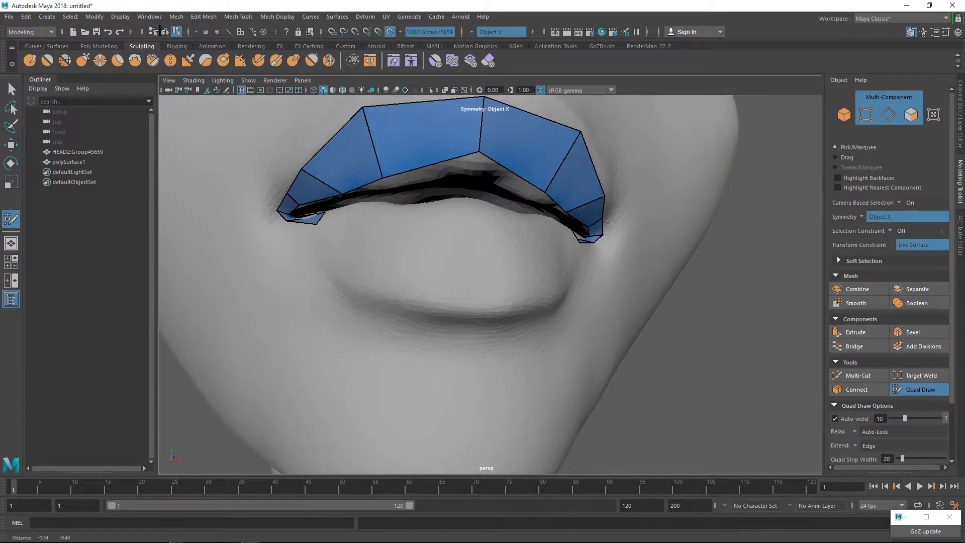
mouse_move(479, 151)
mouse_down()
mouse_move(510, 210)
mouse_move(513, 160)
mouse_move(502, 118)
mouse_move(450, 128)
mouse_move(392, 220)
mouse_move(452, 231)
mouse_up()
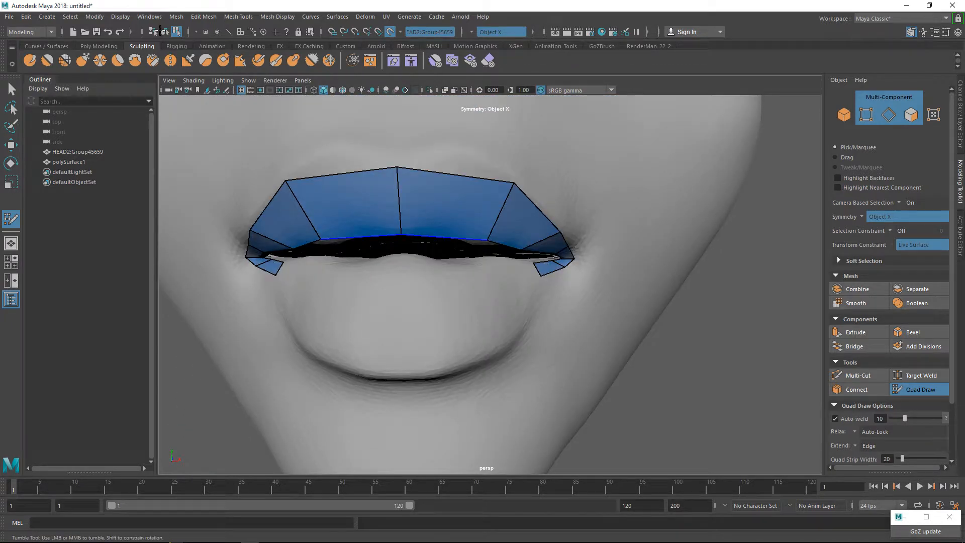
drag(285, 181, 311, 160)
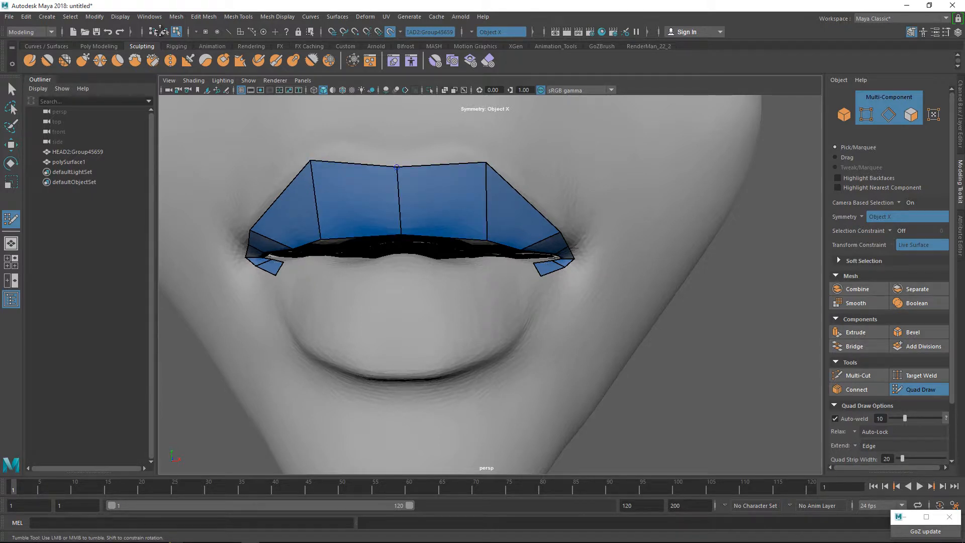
drag(397, 166, 392, 136)
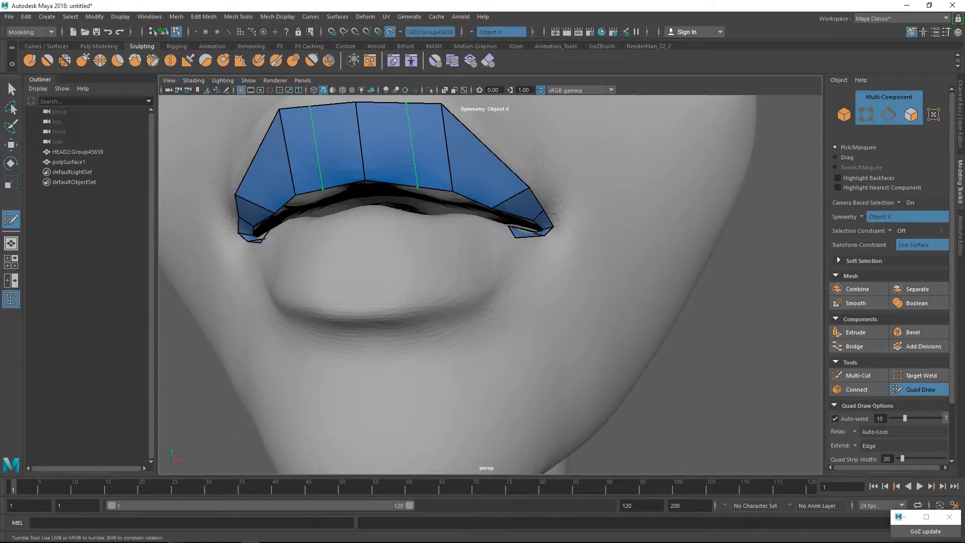
Continue the lower-lip strip with two quads from the mouth corner toward the centre, mirrored on the other side.
mouse_move(413, 151)
alt+mouse_down()
mouse_move(375, 168)
mouse_move(427, 116)
mouse_move(427, 140)
alt+mouse_up()
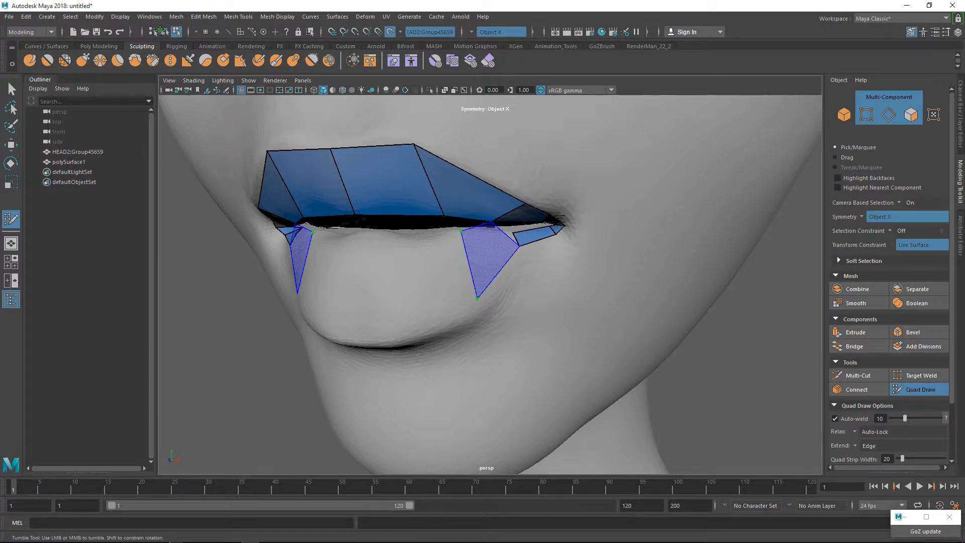
mouse_move(483, 266)
alt+mouse_down()
mouse_move(513, 286)
mouse_move(526, 261)
alt+mouse_up()
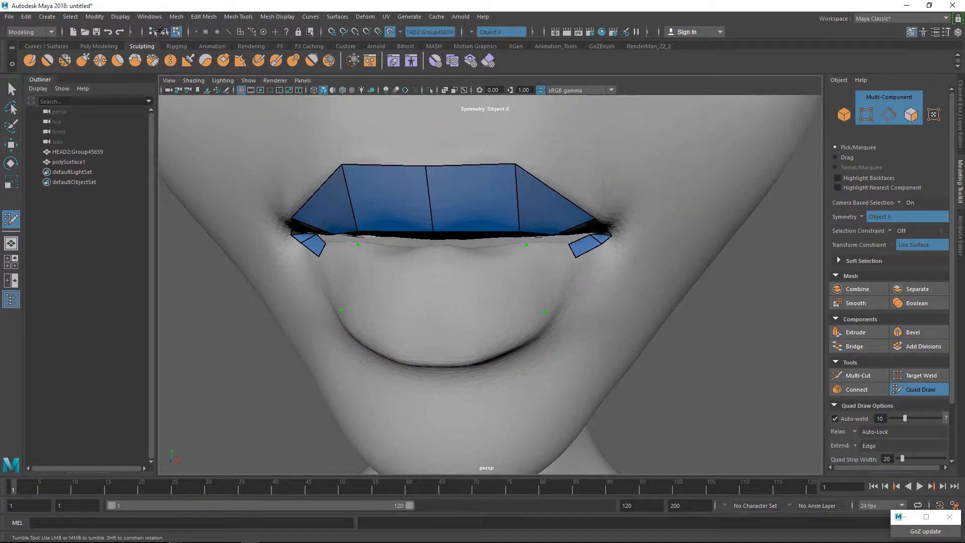
shift+click(547, 277)
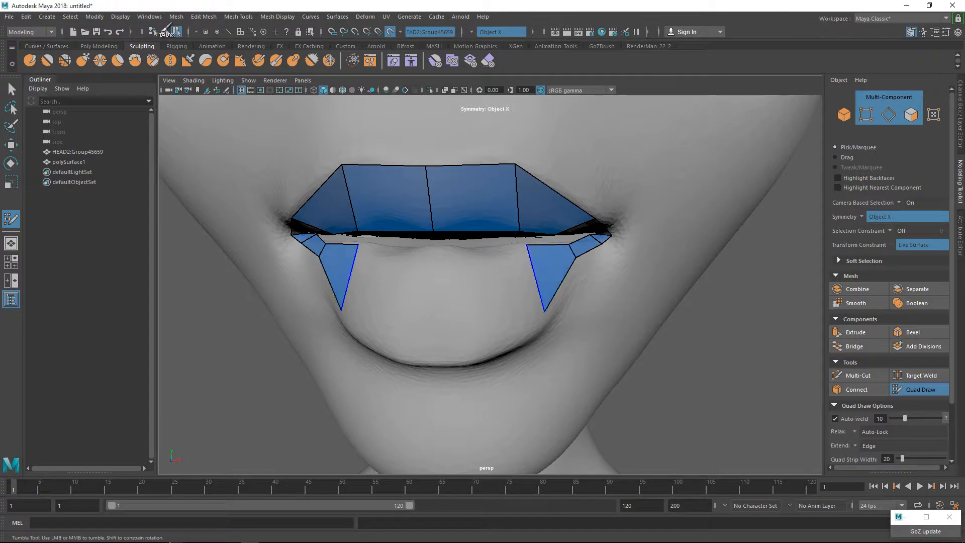
click(469, 250)
click(477, 353)
shift+click(503, 292)
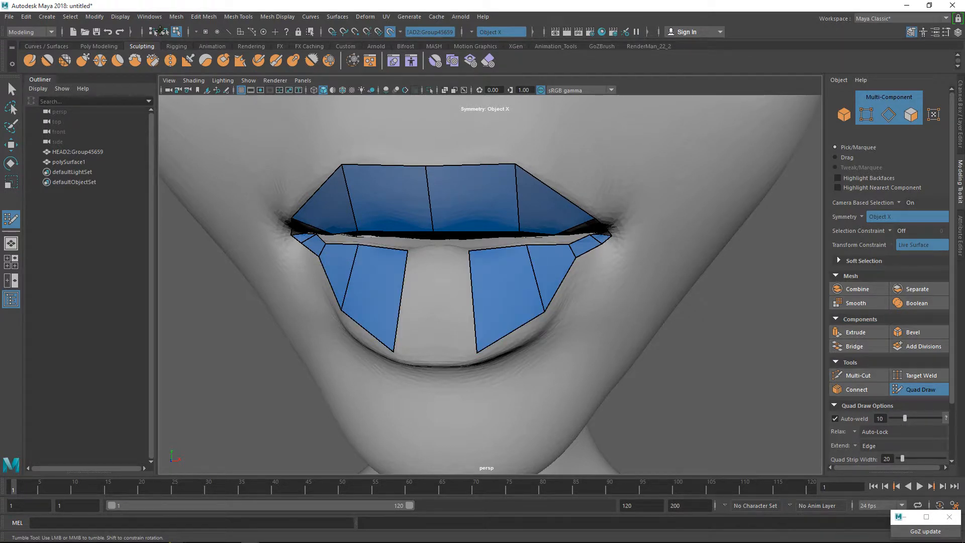
Fill the centre of the lower lip with two quads and adjust the strip's lower vertices to the crease below the lip.
click(436, 253)
shift+click(434, 350)
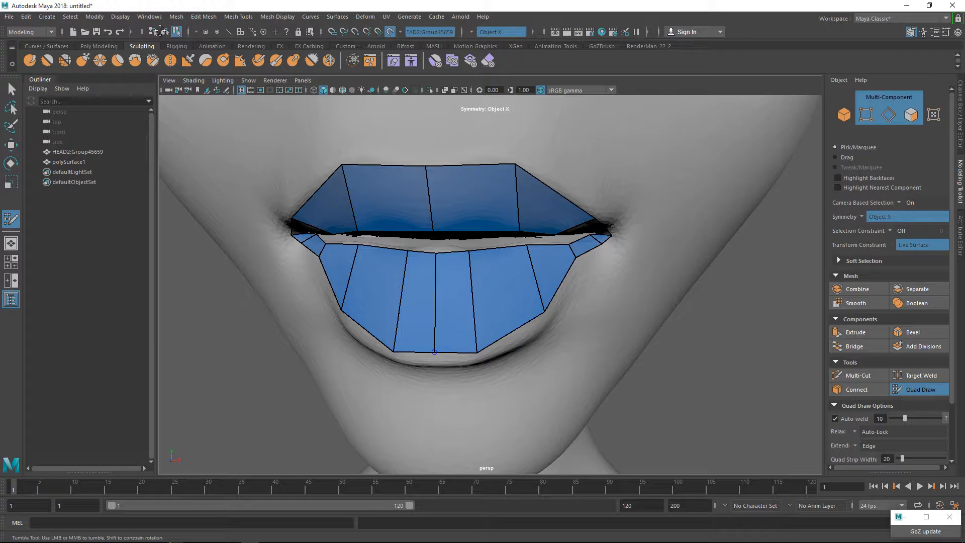
mouse_move(434, 352)
mouse_down()
mouse_move(442, 368)
mouse_move(435, 356)
mouse_move(482, 358)
mouse_up()
mouse_move(544, 312)
mouse_down()
mouse_move(539, 327)
mouse_move(467, 324)
mouse_move(499, 317)
mouse_up()
alt+middle_drag(499, 318, 502, 386)
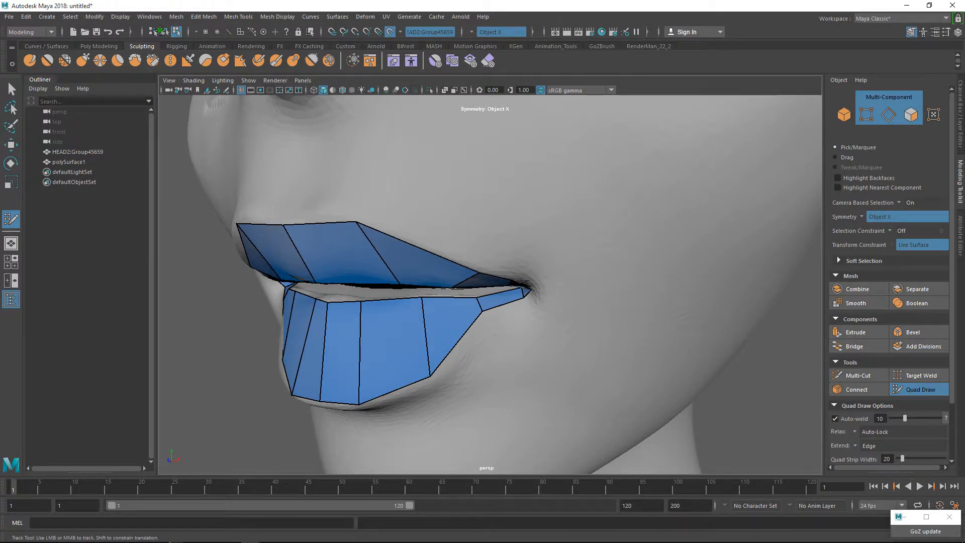
Start an outer row of quads along the side of the upper lip, extending it down to the mouth corner.
drag(418, 246, 431, 209)
alt+drag(431, 210, 432, 149)
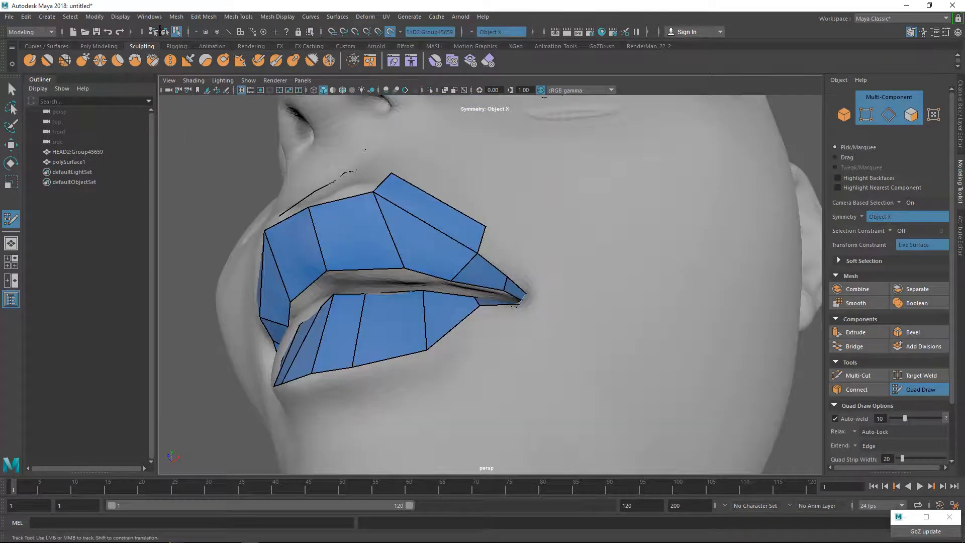
alt+drag(452, 226, 455, 262)
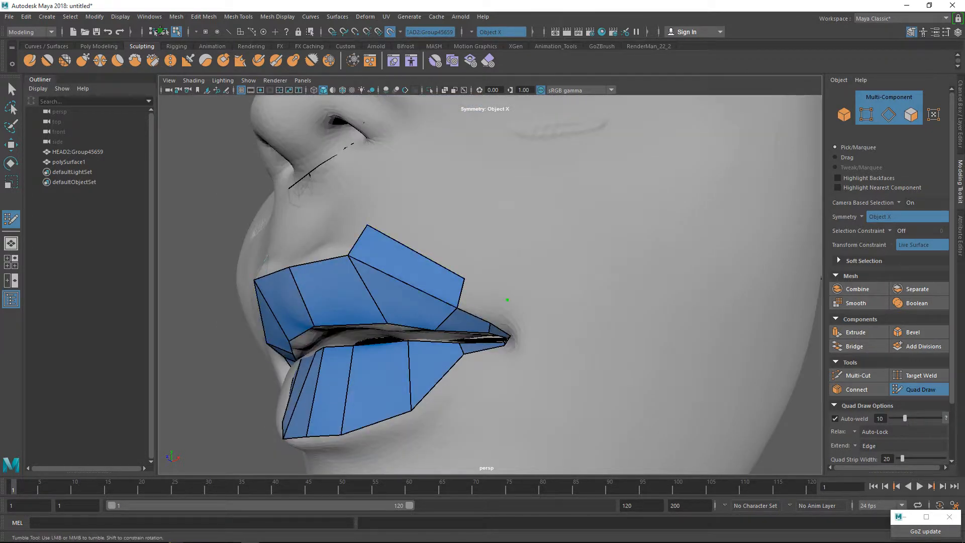
shift+click(481, 301)
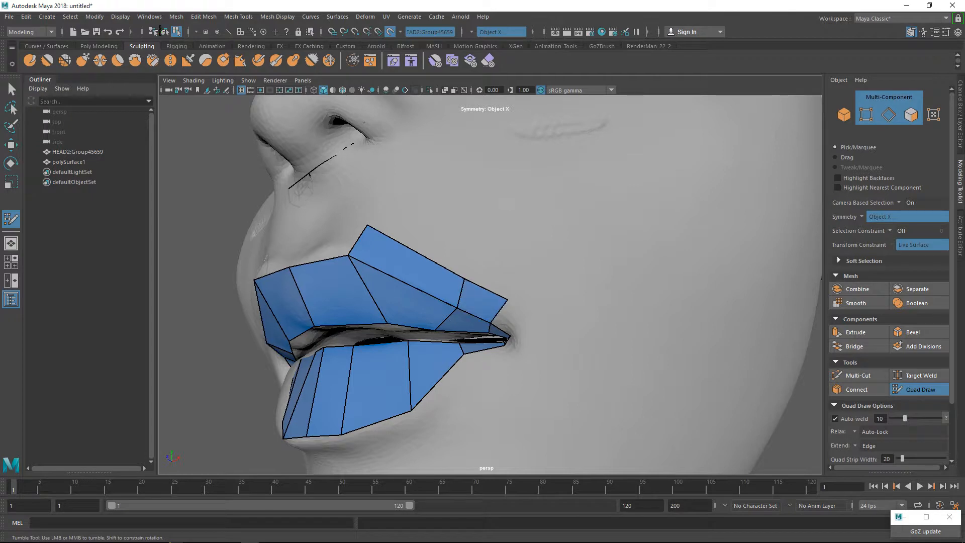
alt+drag(452, 251, 482, 236)
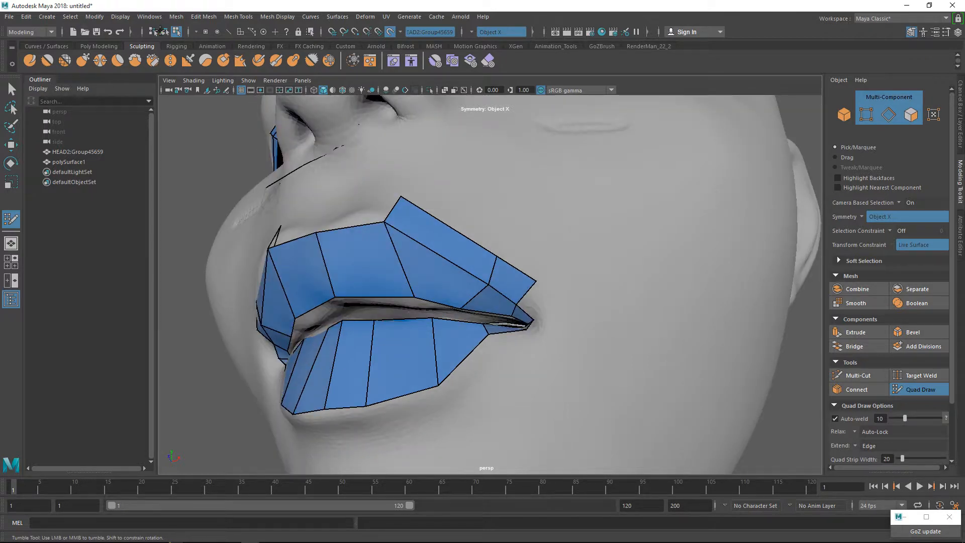
shift+click(537, 305)
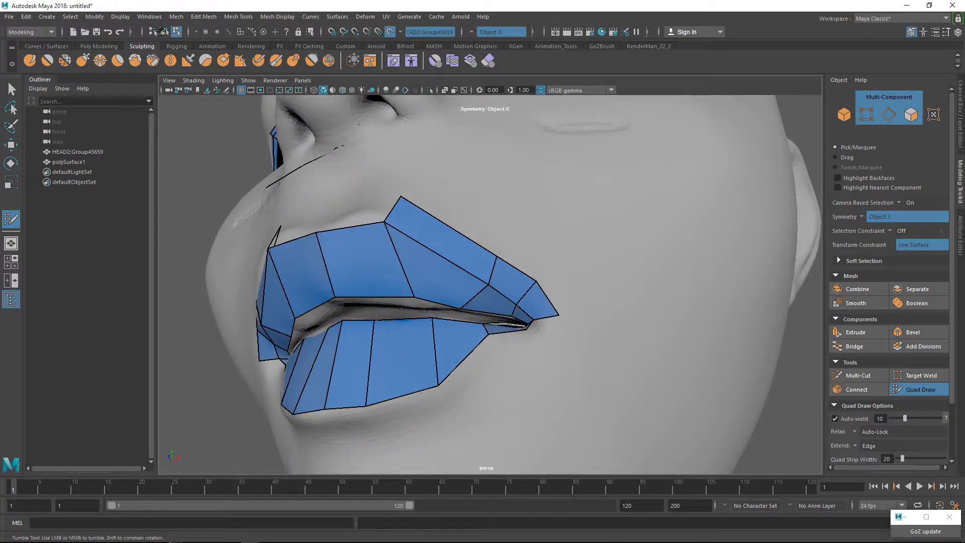
Wrap the outer row around the mouth corner with two more quads leading to the underside of the lower lip.
alt+drag(502, 281, 522, 286)
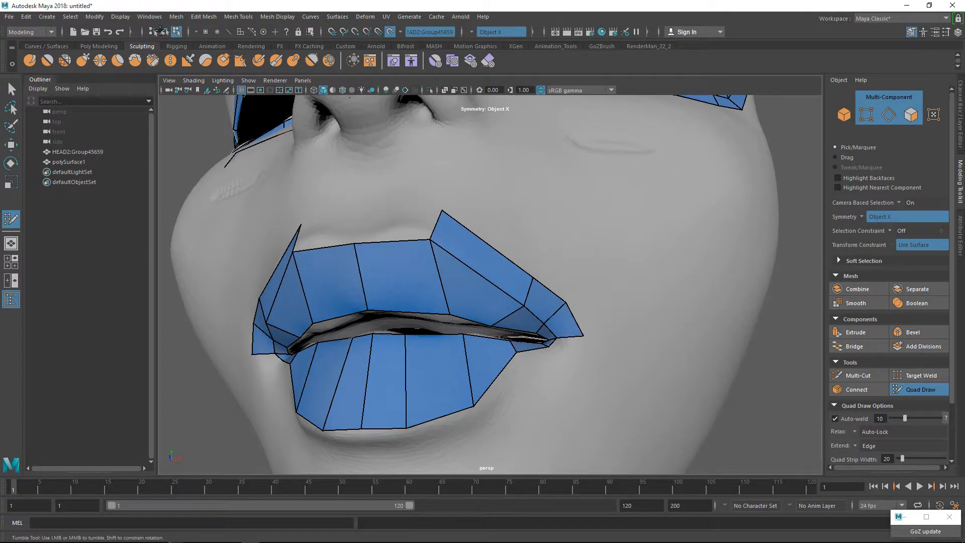
click(570, 366)
shift+click(564, 348)
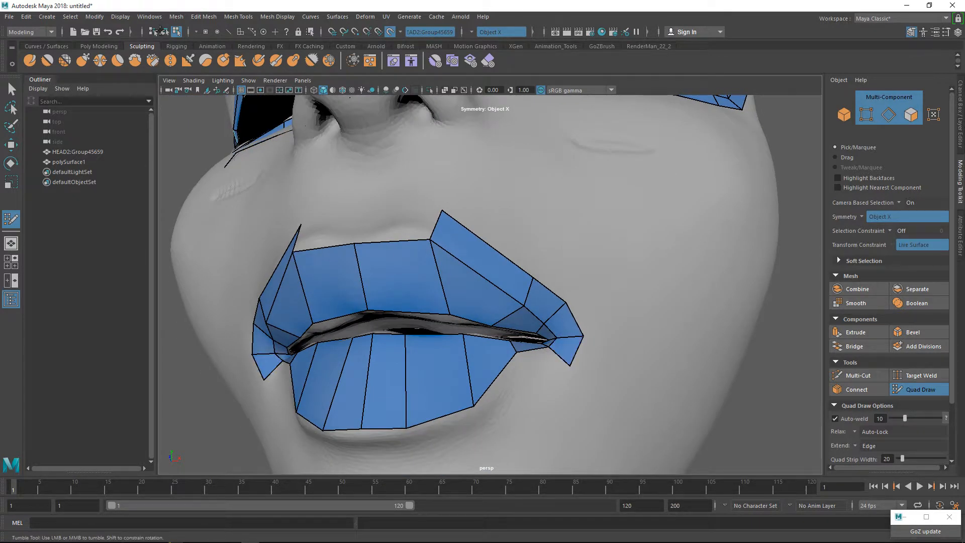
click(535, 384)
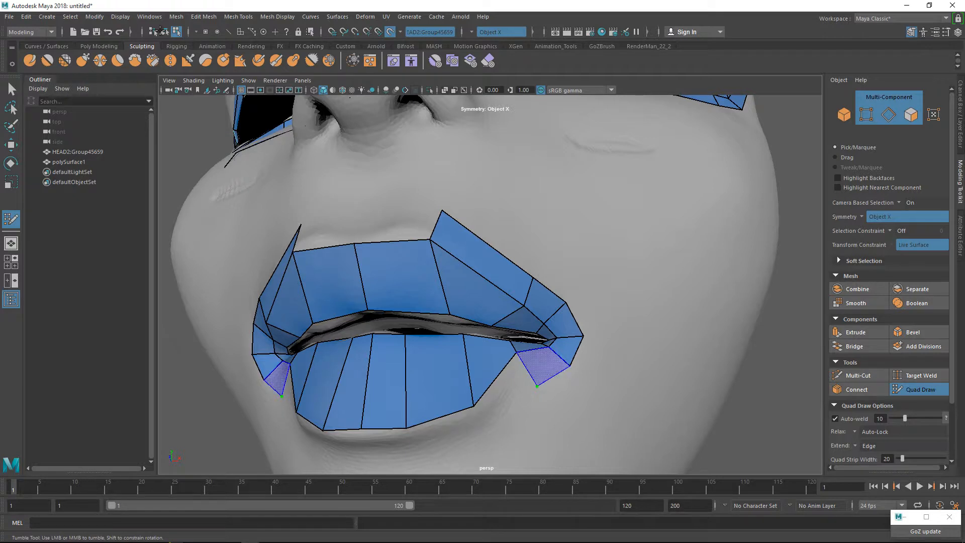
shift+click(540, 362)
alt+drag(541, 359, 544, 329)
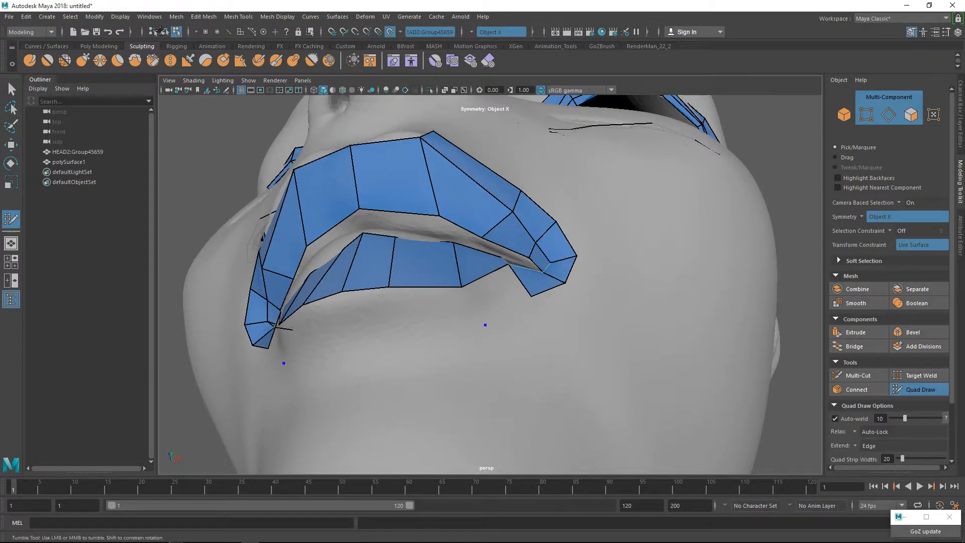
Complete the outer row beneath the lower lip by placing vertices along the crease and filling quads to the centre line.
mouse_move(485, 325)
alt+mouse_down()
mouse_move(455, 378)
mouse_move(548, 329)
mouse_move(491, 336)
alt+mouse_up()
shift+click(451, 353)
click(432, 362)
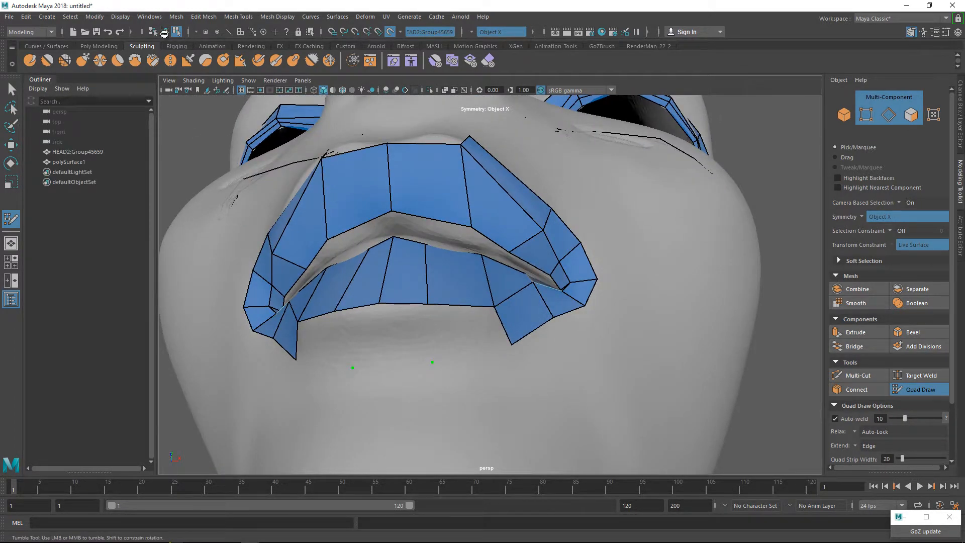
shift+click(465, 331)
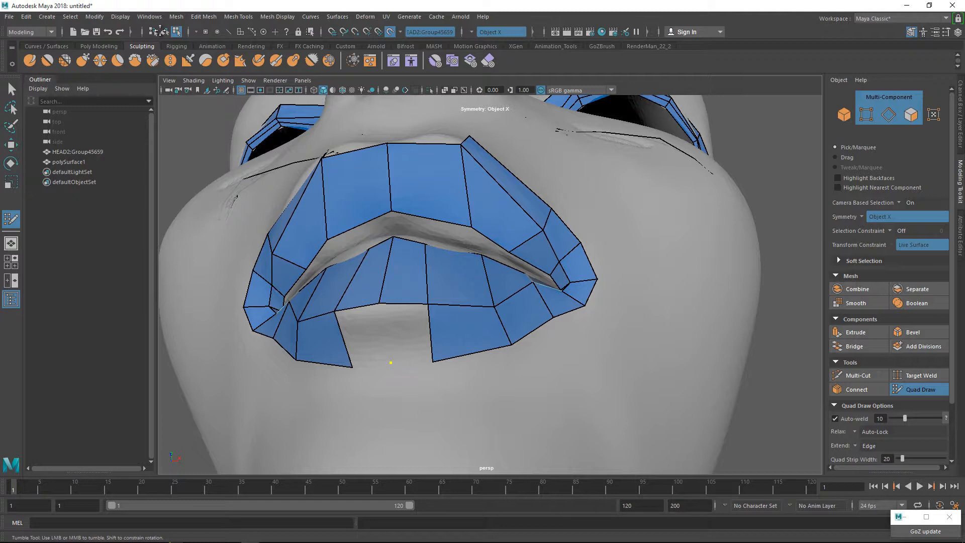
shift+click(391, 357)
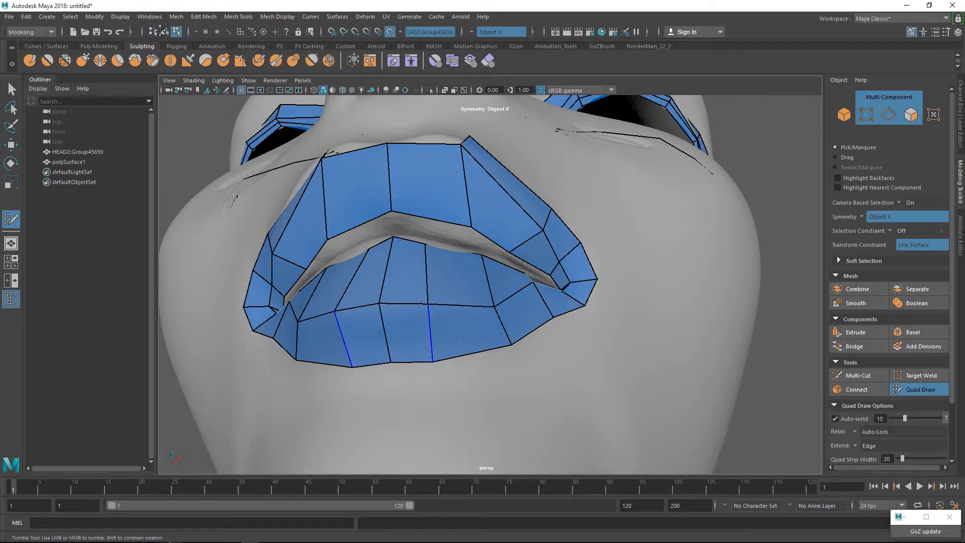
Close the outer lip loop with mirrored quads above the centre of the upper lip and check it from several angles.
alt+drag(403, 308, 420, 399)
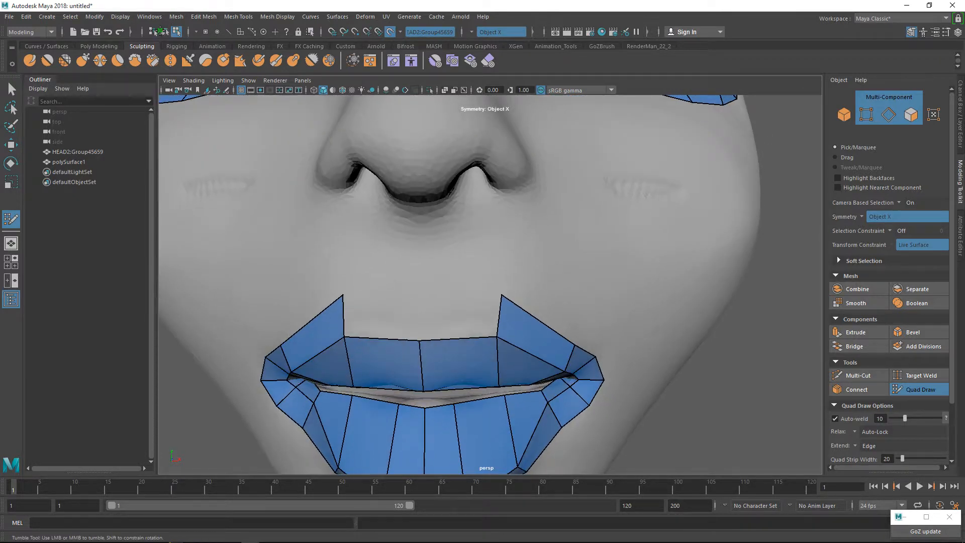
shift+click(425, 314)
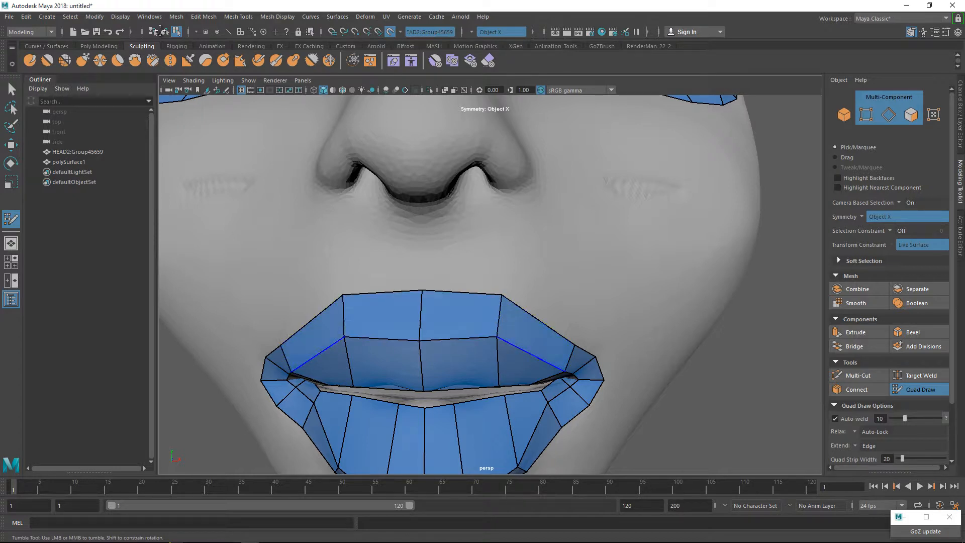
scroll(443, 369, down, 5)
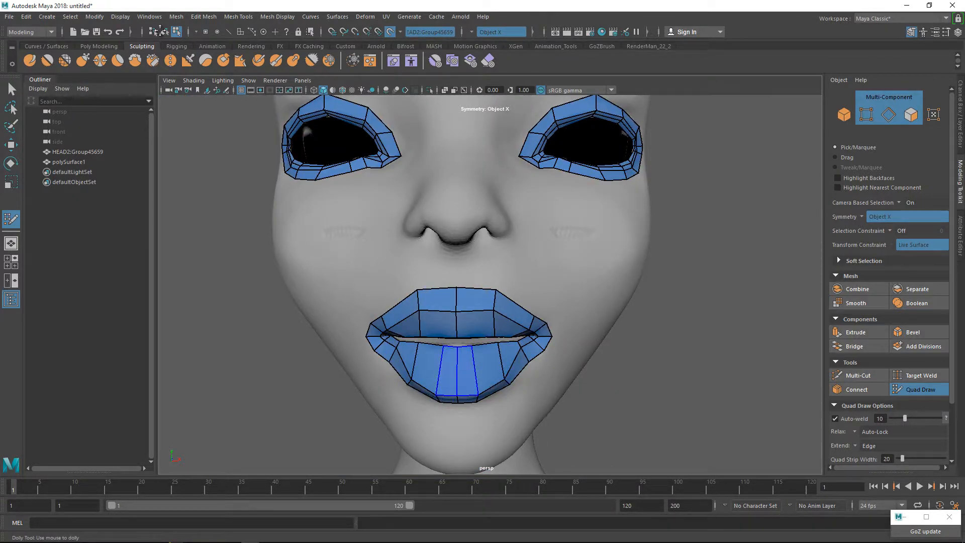
alt+drag(442, 369, 523, 342)
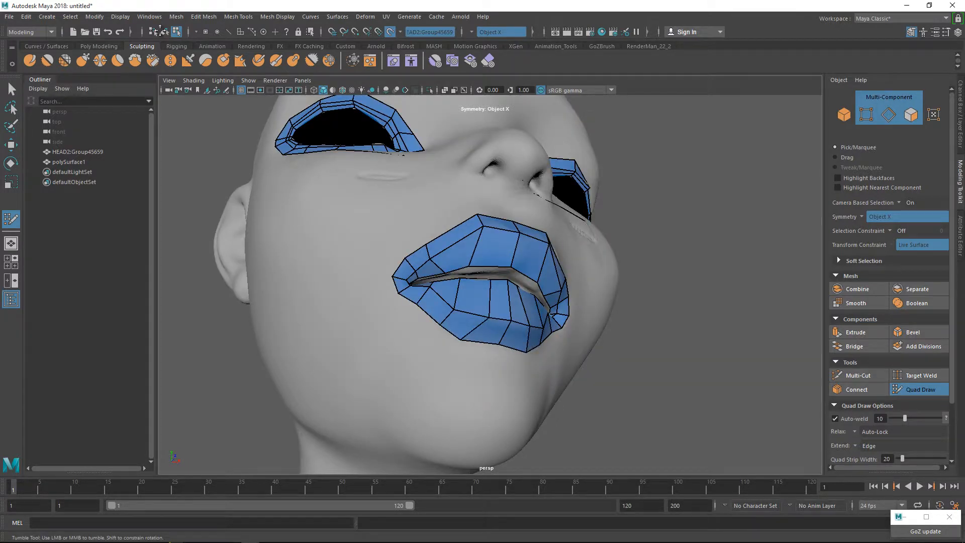
mouse_move(489, 317)
mouse_down()
mouse_move(481, 312)
mouse_move(510, 323)
mouse_move(467, 364)
mouse_move(418, 334)
mouse_move(447, 363)
mouse_move(405, 386)
mouse_move(401, 404)
mouse_move(432, 401)
mouse_up()
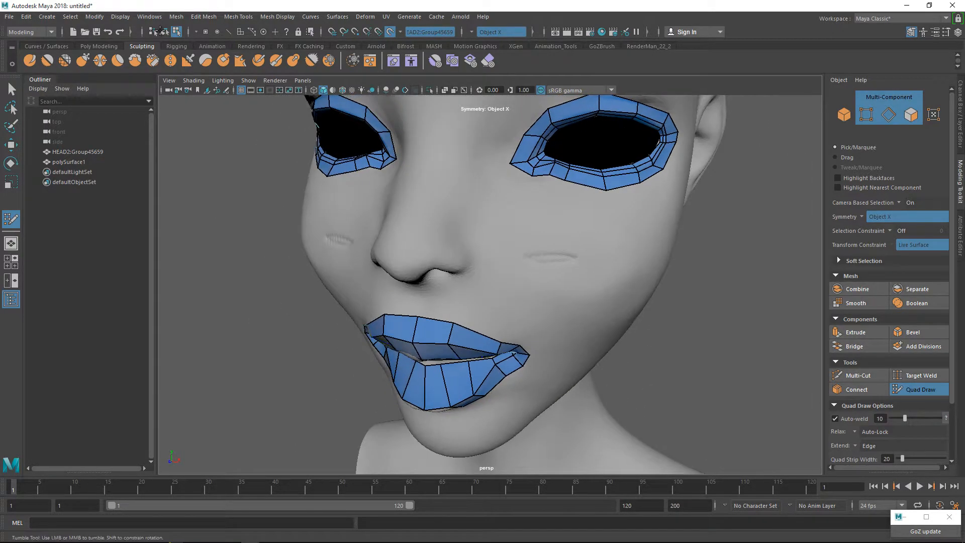
scroll(491, 285, down, 4)
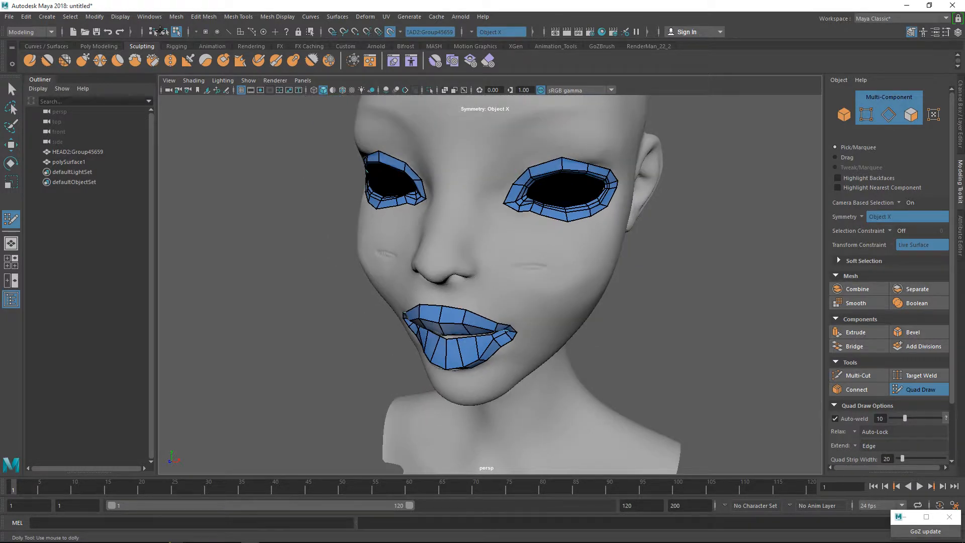
Create a pair of mirrored quads across the bridge of the nose, meeting at the centre line.
alt+drag(432, 352, 450, 394)
alt+middle_drag(451, 394, 452, 439)
alt+drag(451, 439, 449, 411)
scroll(490, 285, up, 3)
scroll(487, 276, up, 2)
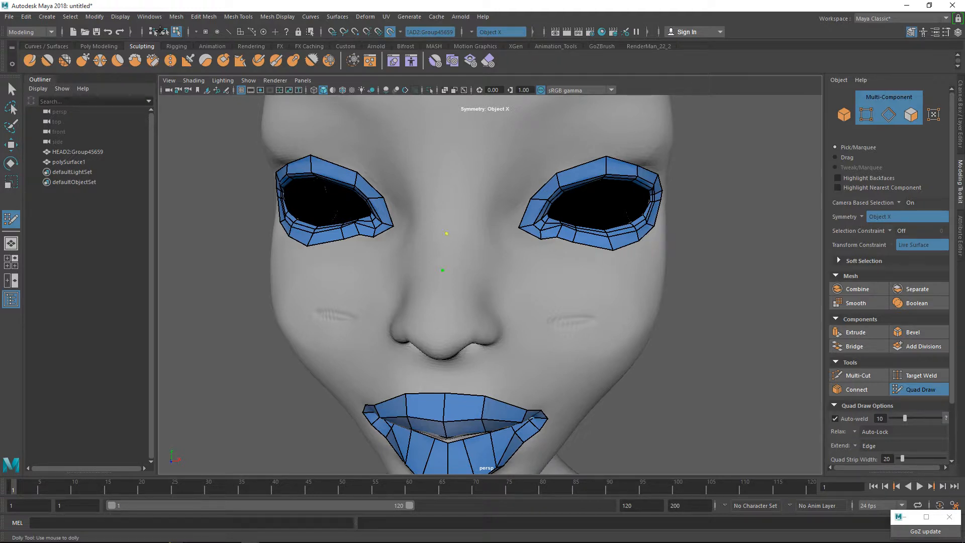
click(474, 286)
shift+click(463, 261)
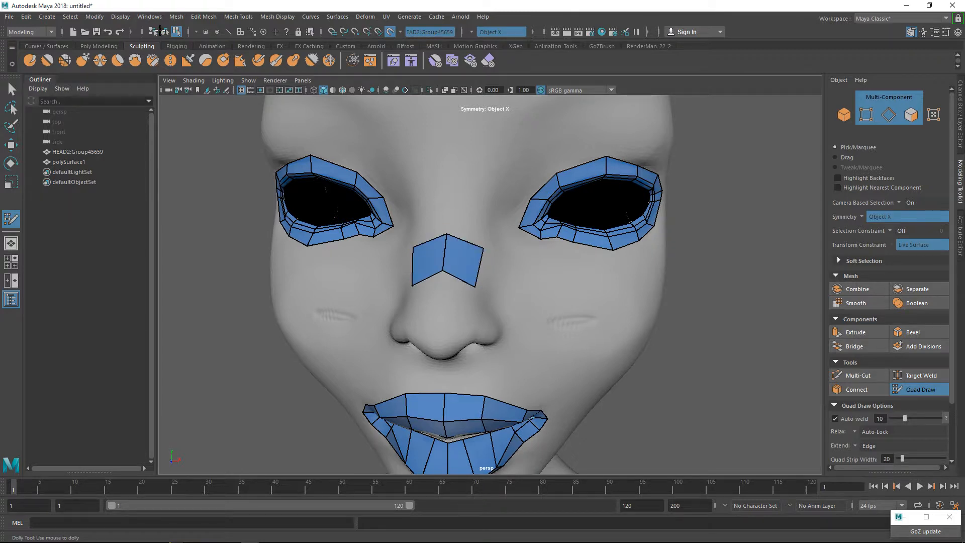
Extend the nose-bridge strip with three quads down the side of the nose and along the smile line towards the mouth corner.
alt+drag(533, 281, 428, 276)
click(412, 274)
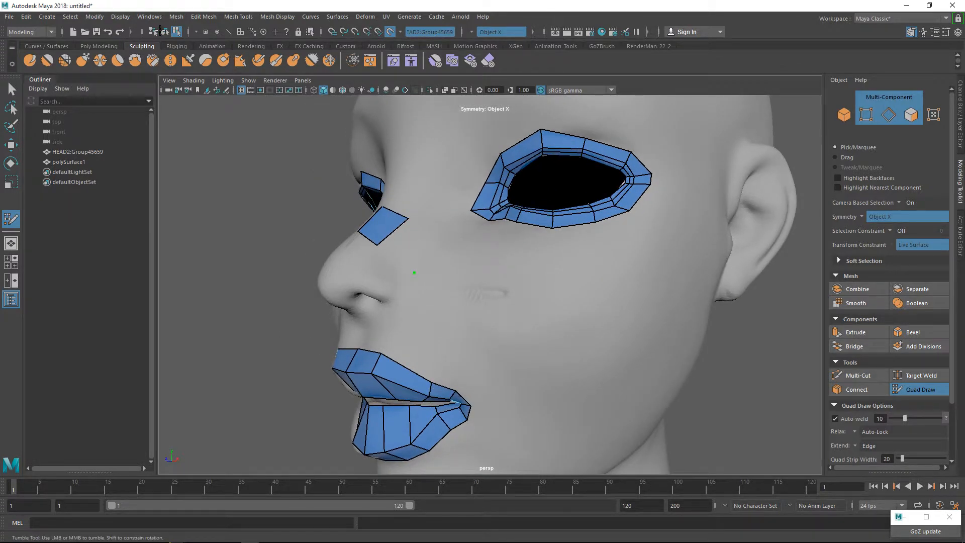
click(442, 257)
shift+click(411, 246)
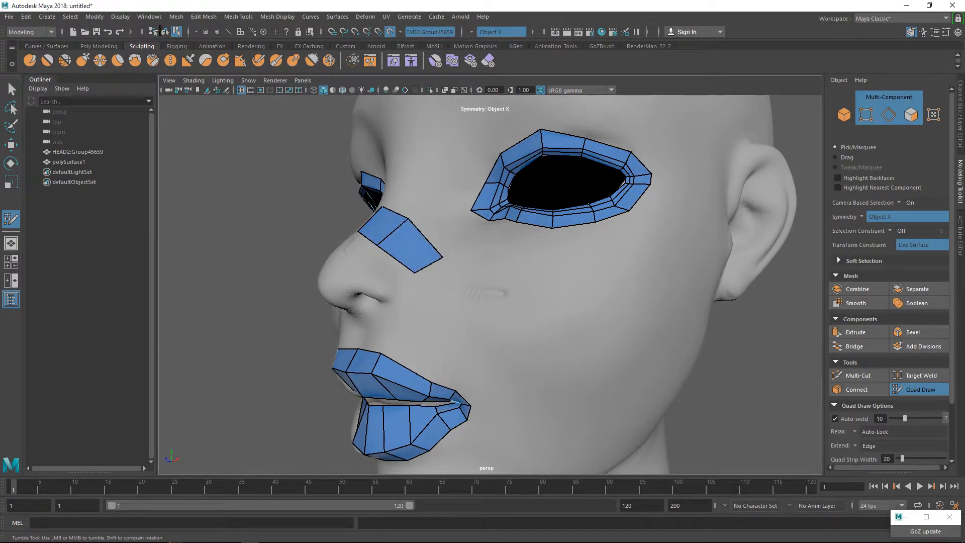
click(475, 312)
click(441, 324)
shift+click(444, 291)
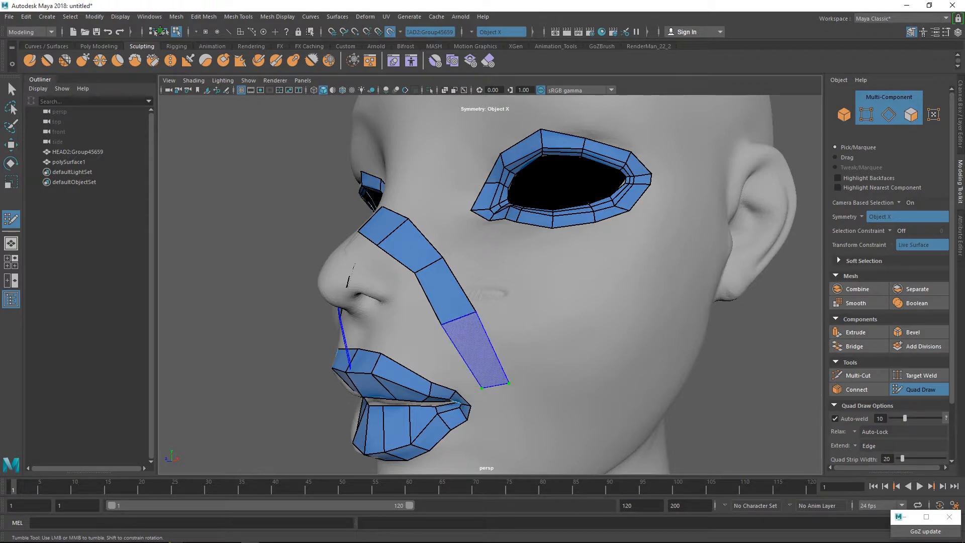
shift+click(475, 349)
Extend the strip's end edge around the mouth down to the chin and join both sides with two centre quads.
alt+middle_drag(475, 350, 477, 188)
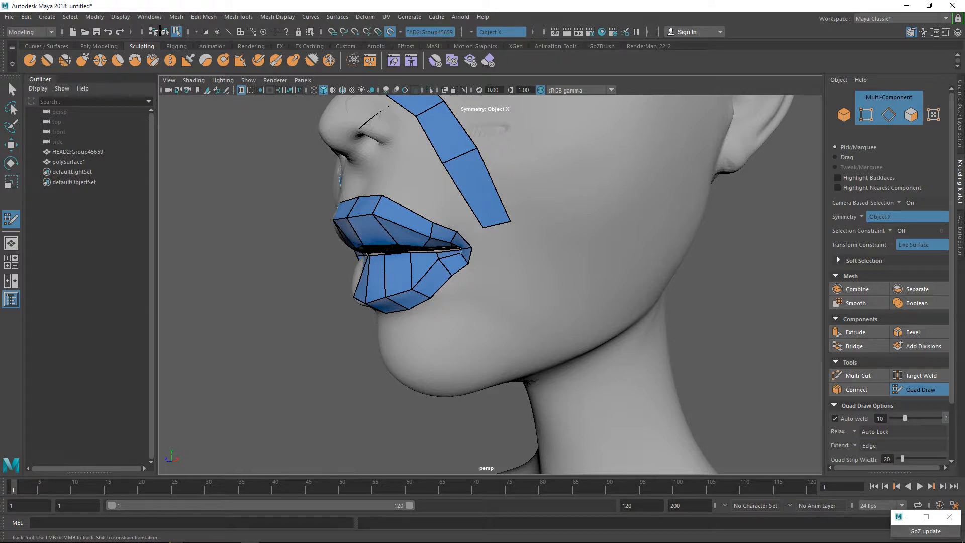
key(F10)
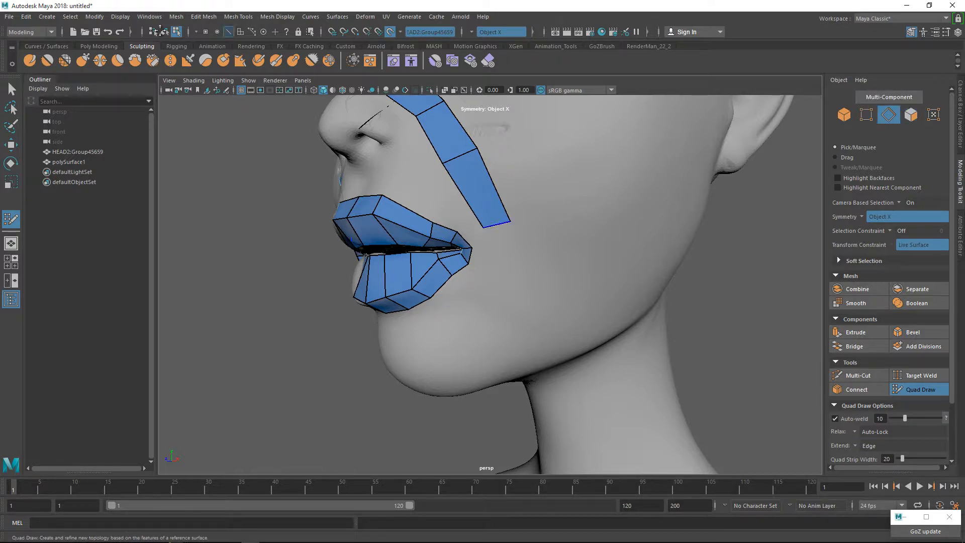
click(165, 32)
mouse_move(496, 224)
mouse_down()
mouse_move(503, 285)
mouse_move(519, 305)
mouse_move(505, 298)
mouse_move(461, 346)
mouse_move(533, 311)
mouse_move(459, 331)
mouse_move(446, 350)
mouse_move(457, 350)
mouse_up()
key(Tab)
key(Tab)
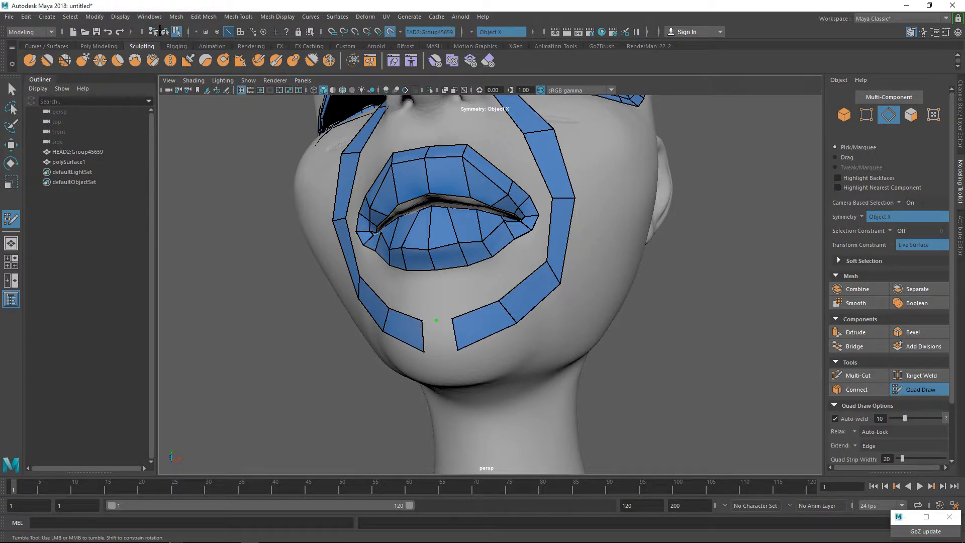
key(Caps_Lock)
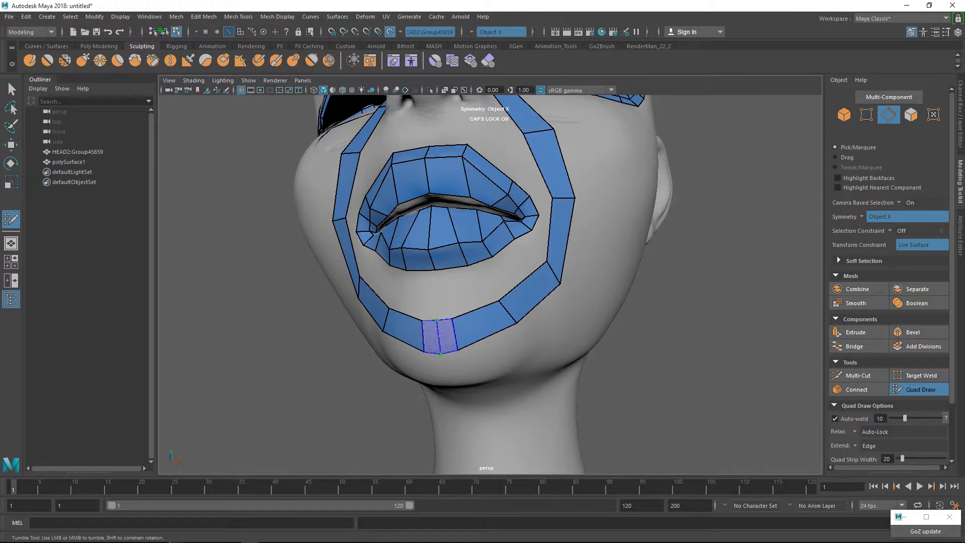
shift+click(446, 335)
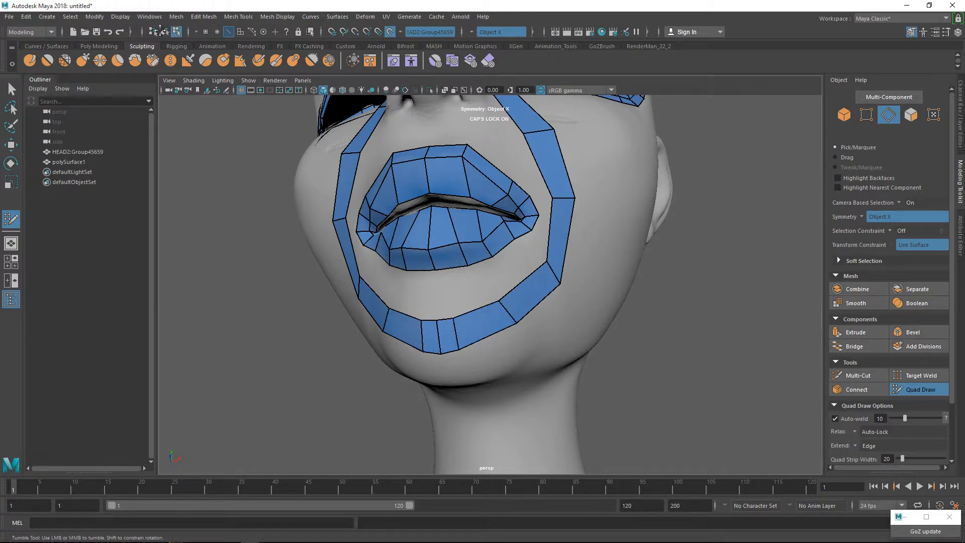
drag(455, 335, 473, 326)
mouse_move(548, 227)
alt+mouse_down()
mouse_move(513, 271)
mouse_move(517, 231)
mouse_move(508, 221)
alt+mouse_up()
key(super)
key(super)
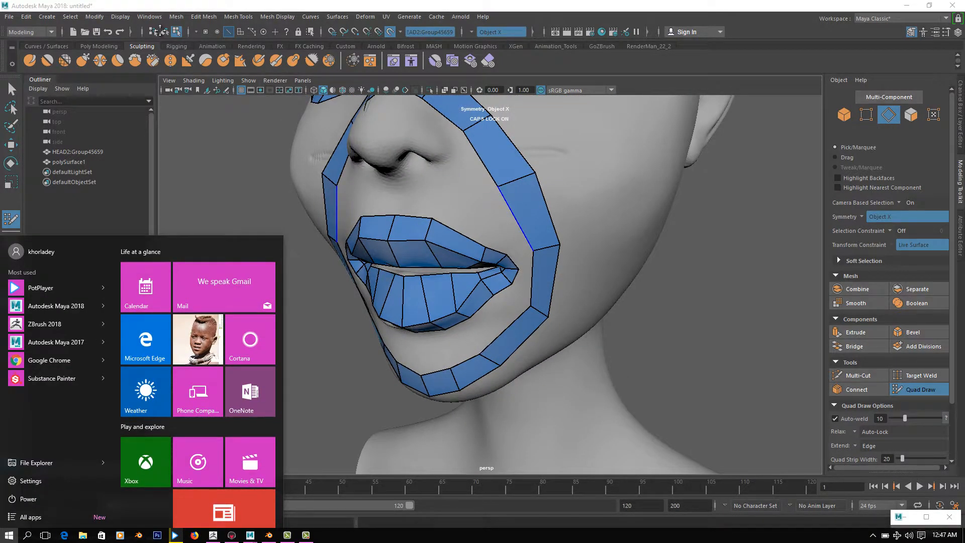
key(super)
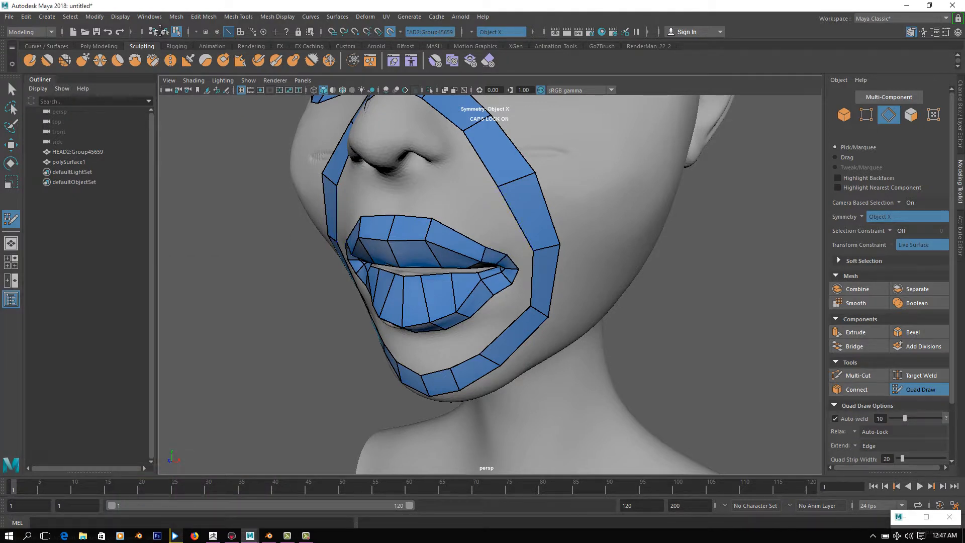
Insert an edge across the strip beside the upper lip and fill two quads connecting the strip to the lip loop.
ctrl+click(532, 215)
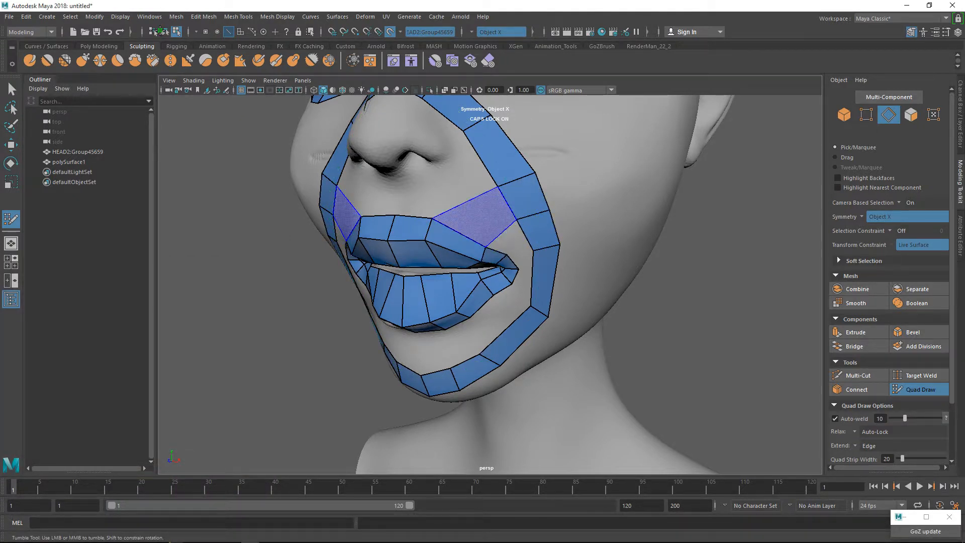
shift+click(475, 216)
alt+drag(475, 216, 444, 202)
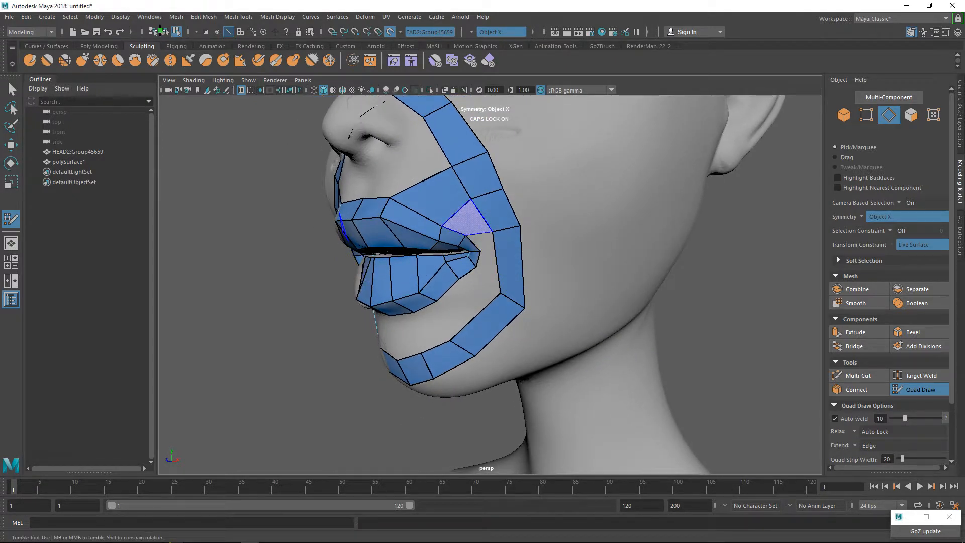
shift+click(468, 222)
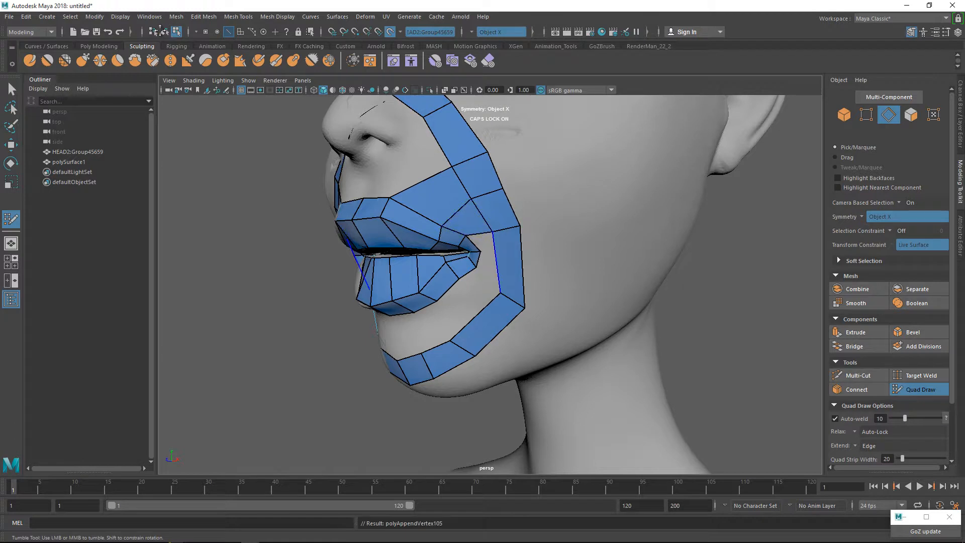
Insert an edge across the strip level with the mouth corner and fill the quad connecting it to the corner.
alt+right_drag(468, 221, 509, 221)
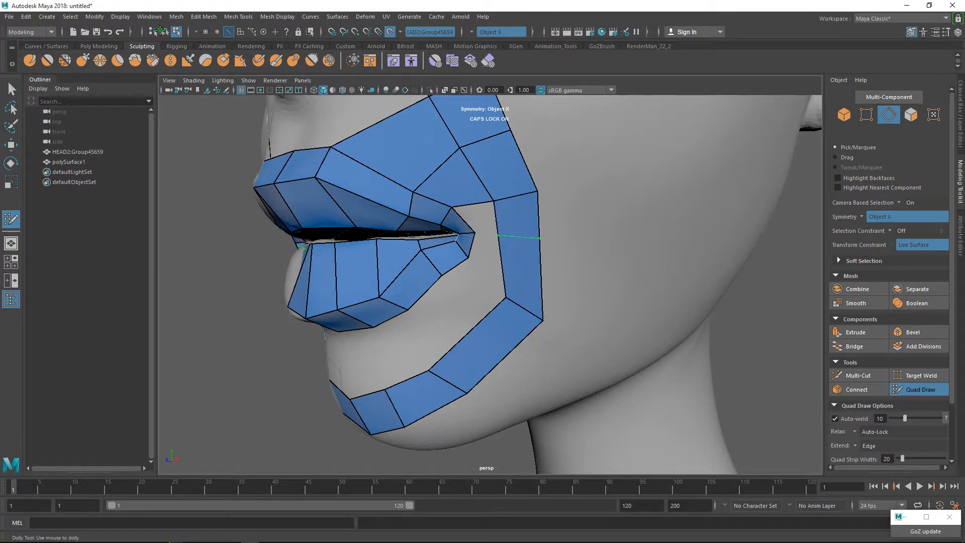
ctrl+click(498, 233)
shift+click(477, 219)
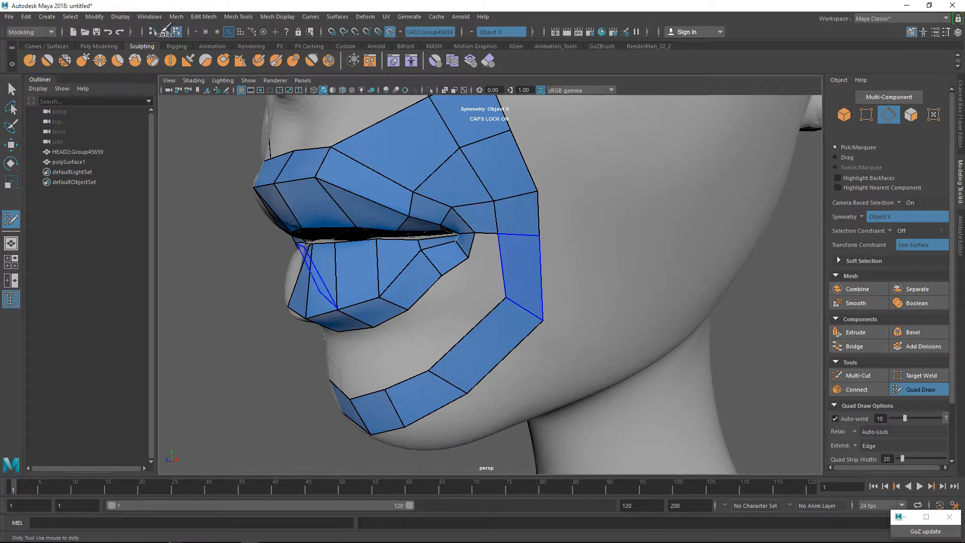
Insert an edge across the strip below the mouth corner and fill two quads between the strip and the corner of the lip loop.
shift+click(486, 260)
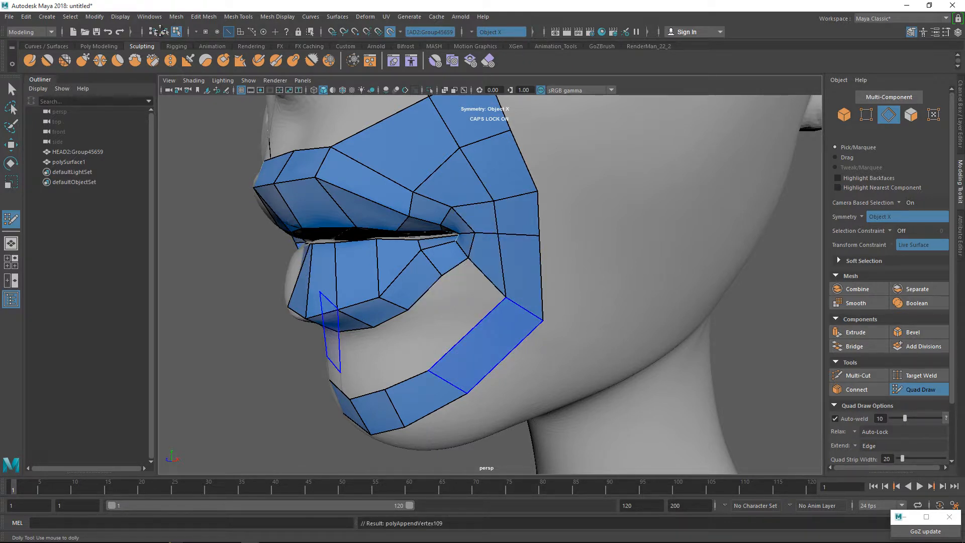
ctrl+click(474, 324)
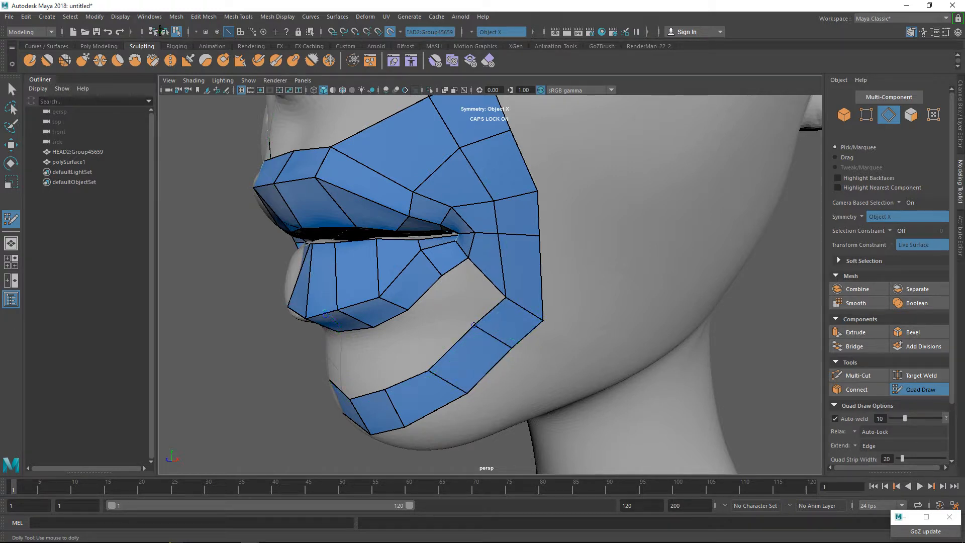
shift+click(473, 292)
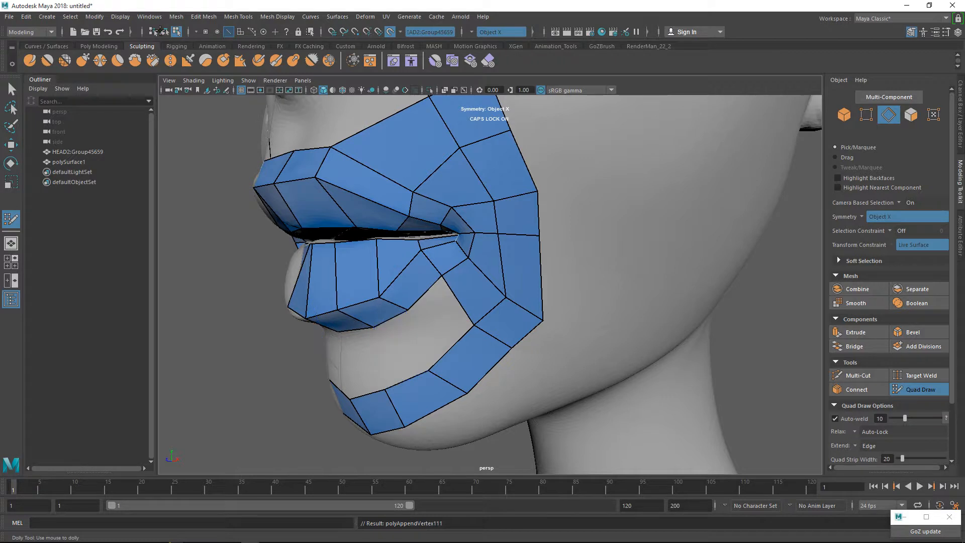
Fill the remaining gap between the lower lip loop and the chin strip with quads up to the centre line.
shift+click(439, 320)
alt+drag(459, 333, 526, 288)
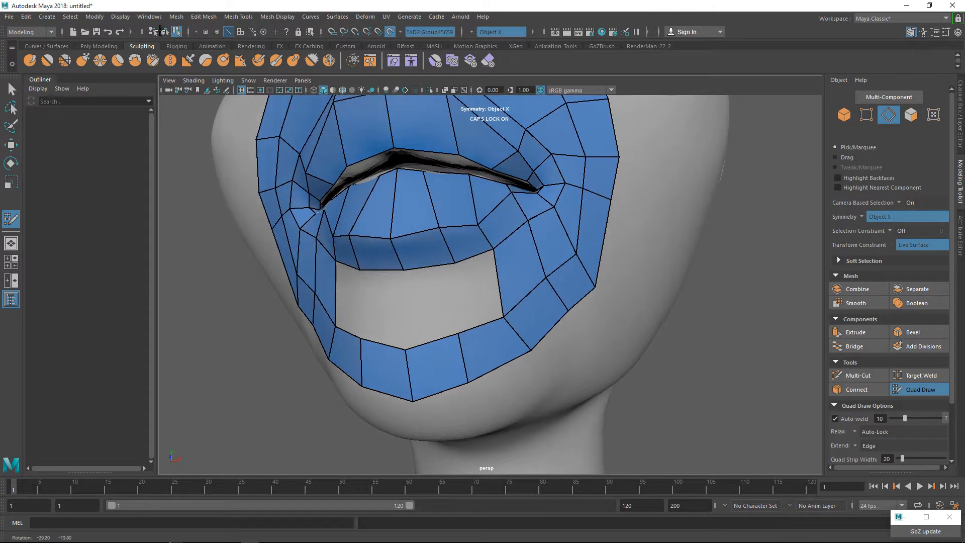
shift+click(476, 292)
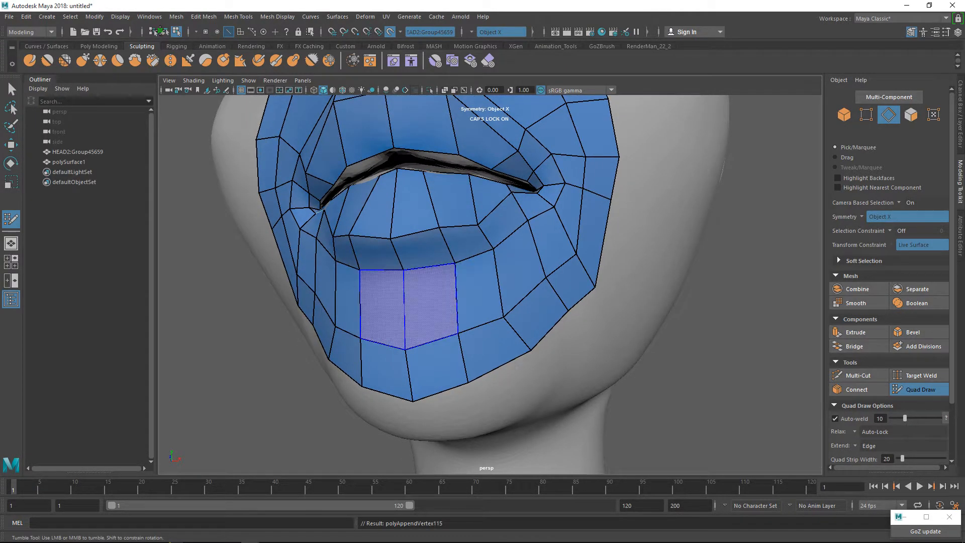
shift+click(442, 307)
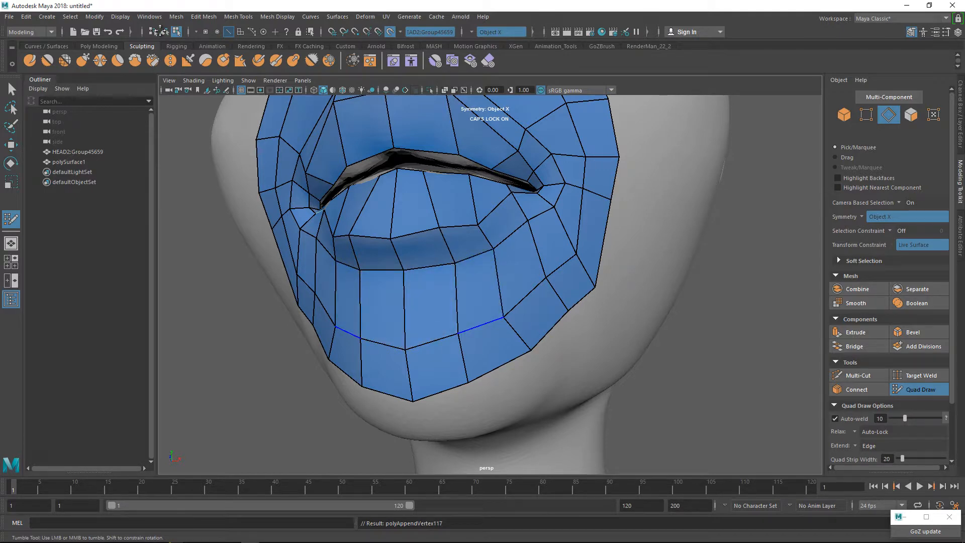
Connect the strip beside the nose to the eye loop's inner corner with a quad and insert an edge across the cheek strip.
scroll(529, 315, down, 4)
alt+drag(529, 314, 427, 352)
alt+middle_drag(427, 352, 427, 422)
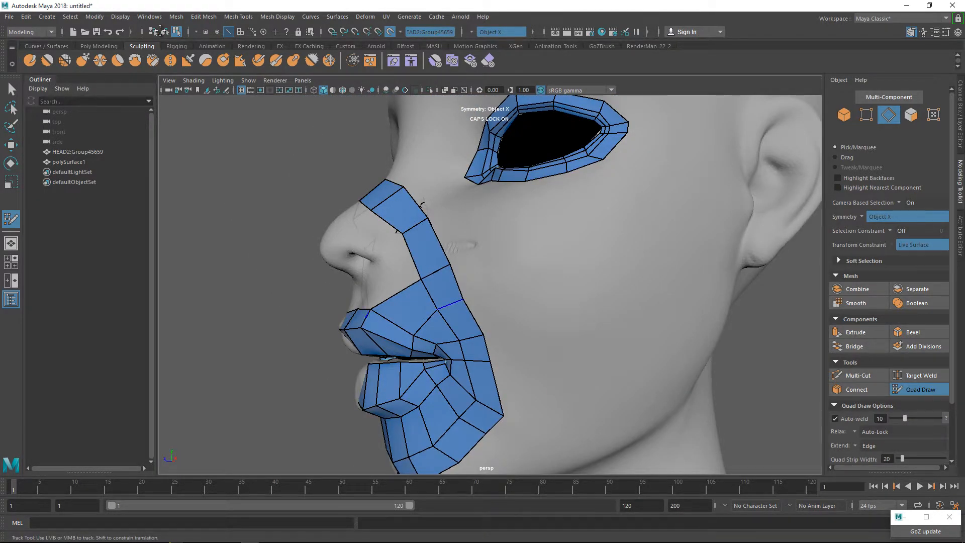
alt+drag(427, 352, 512, 372)
alt+right_drag(513, 372, 573, 372)
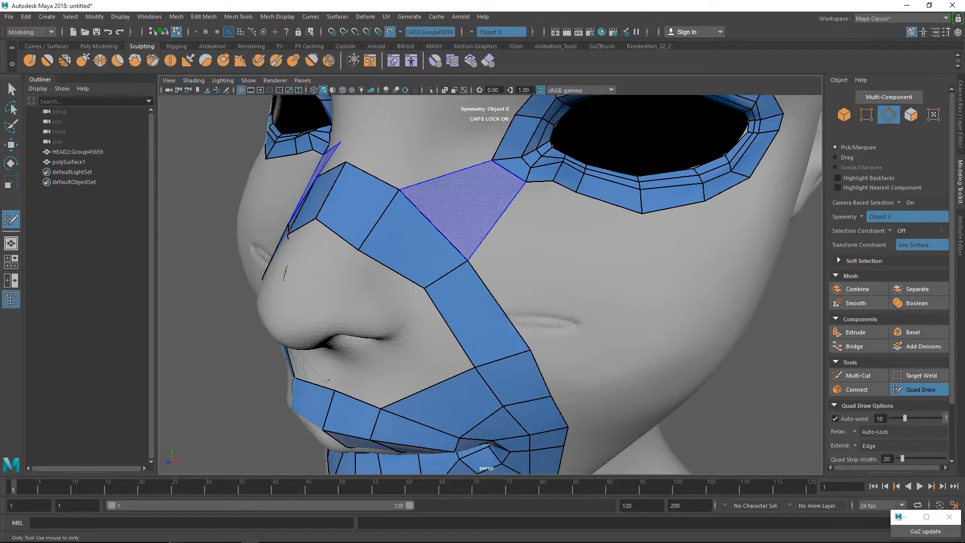
shift+click(467, 206)
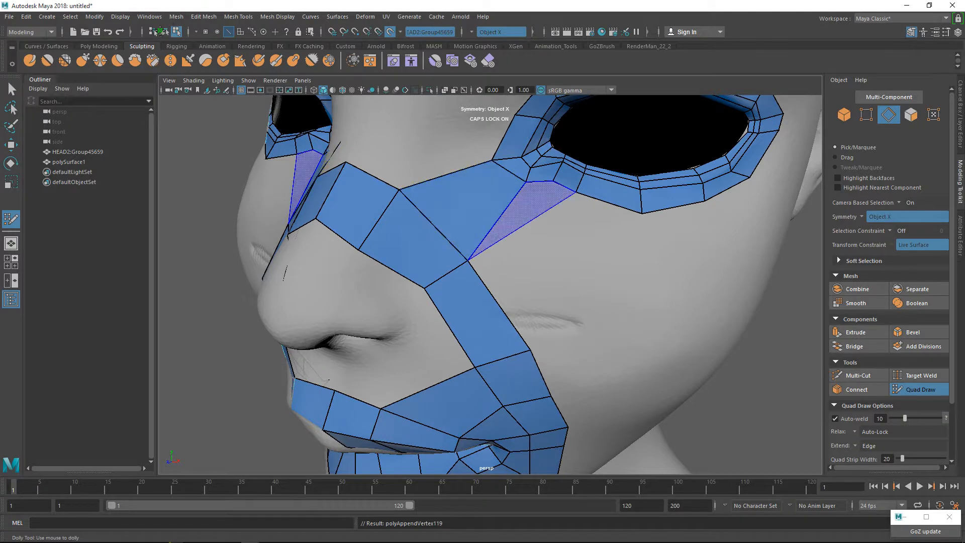
ctrl+click(495, 303)
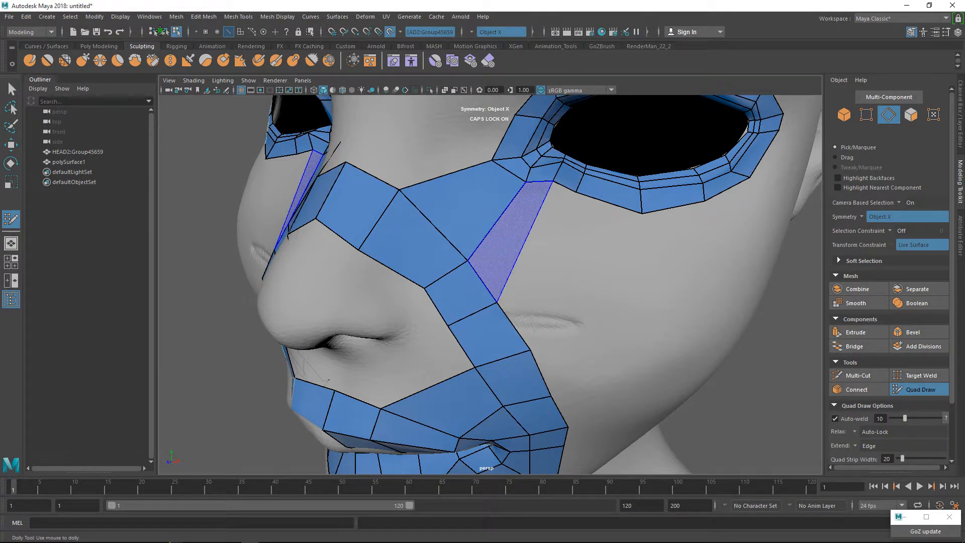
Reposition the nose-bridge strip's side and centre vertices to even out the quads.
drag(378, 219, 407, 246)
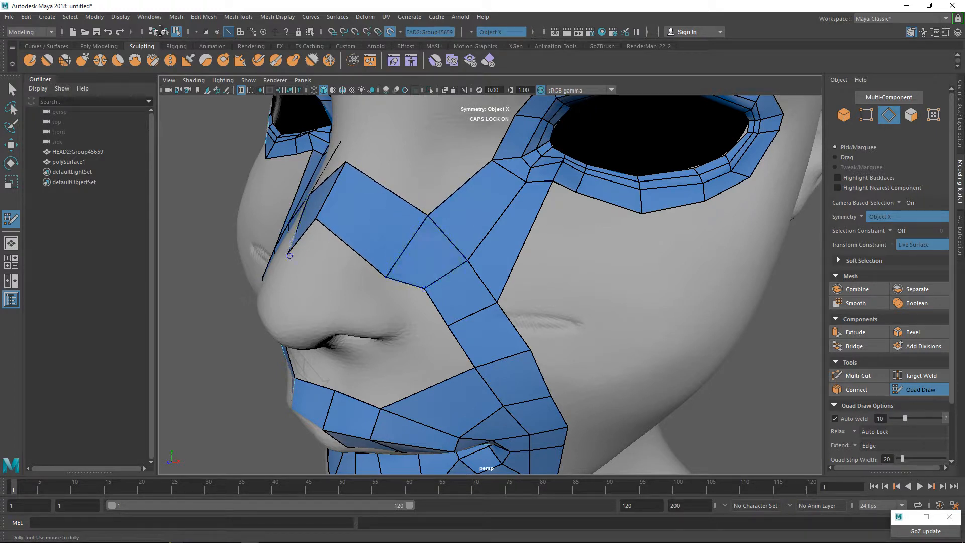
mouse_move(424, 288)
mouse_down()
mouse_move(399, 248)
mouse_move(452, 259)
mouse_move(464, 287)
mouse_up()
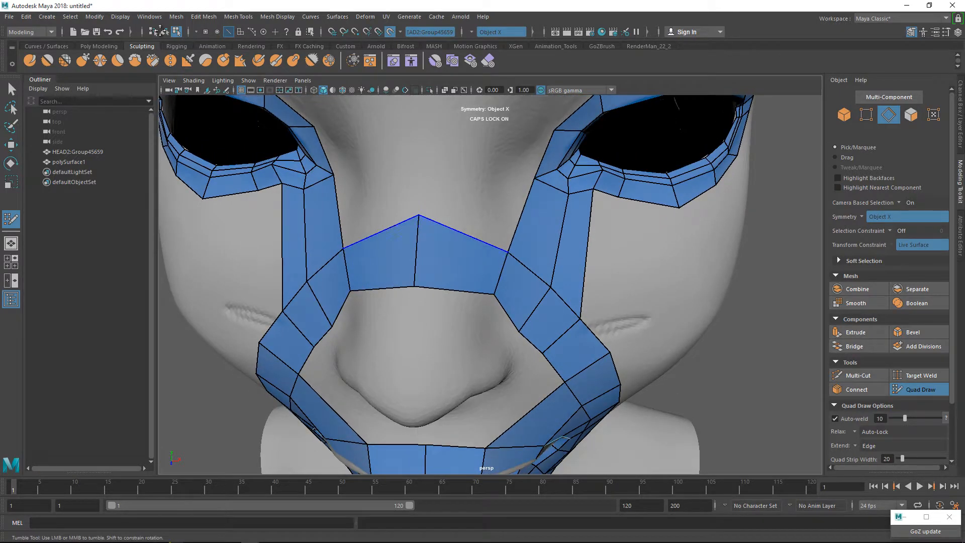
drag(418, 215, 416, 233)
alt+drag(500, 279, 439, 267)
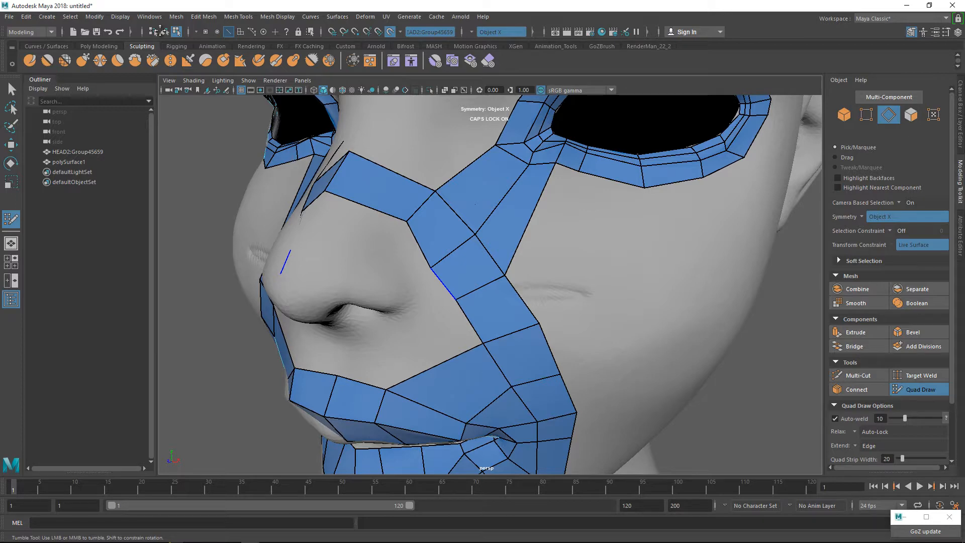
Insert an edge across the eye-to-nose connection and fill a second row of quads across the nose bridge.
mouse_move(443, 283)
alt+mouse_down()
mouse_move(442, 294)
mouse_move(502, 297)
mouse_move(442, 296)
alt+mouse_up()
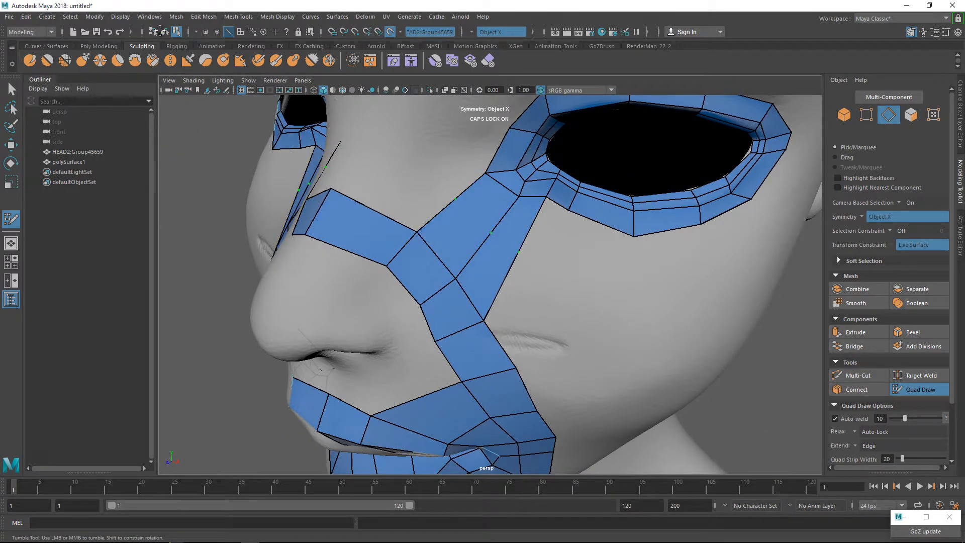
ctrl+click(455, 199)
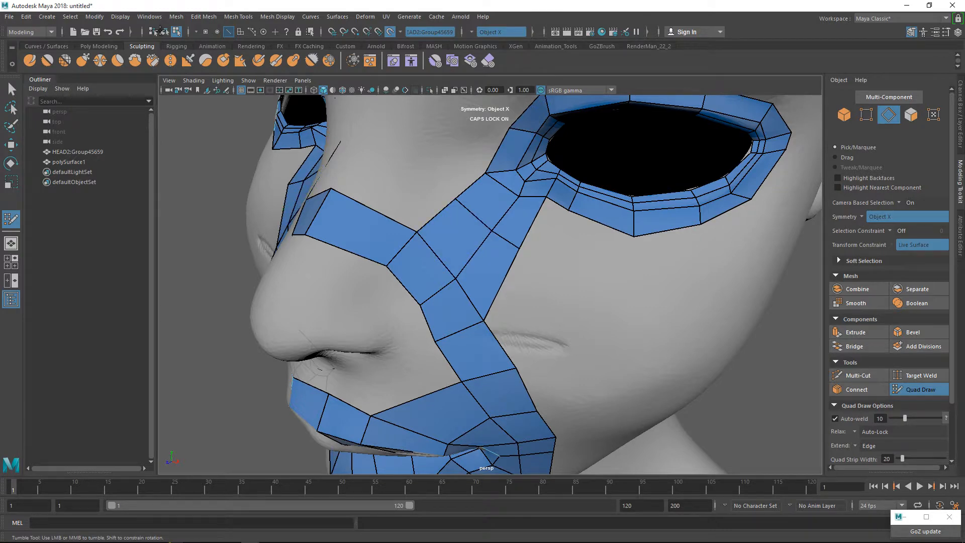
alt+drag(160, 31, 160, 31)
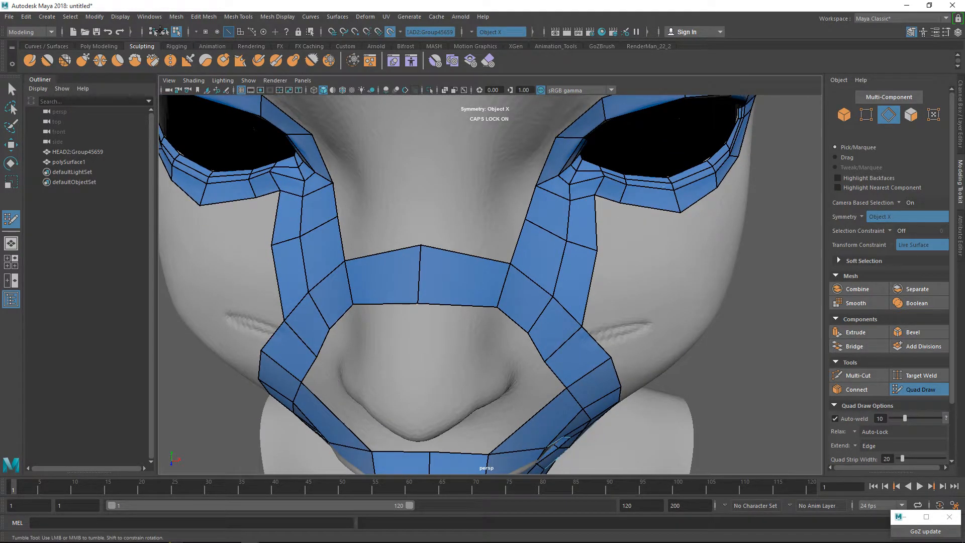
shift+click(468, 228)
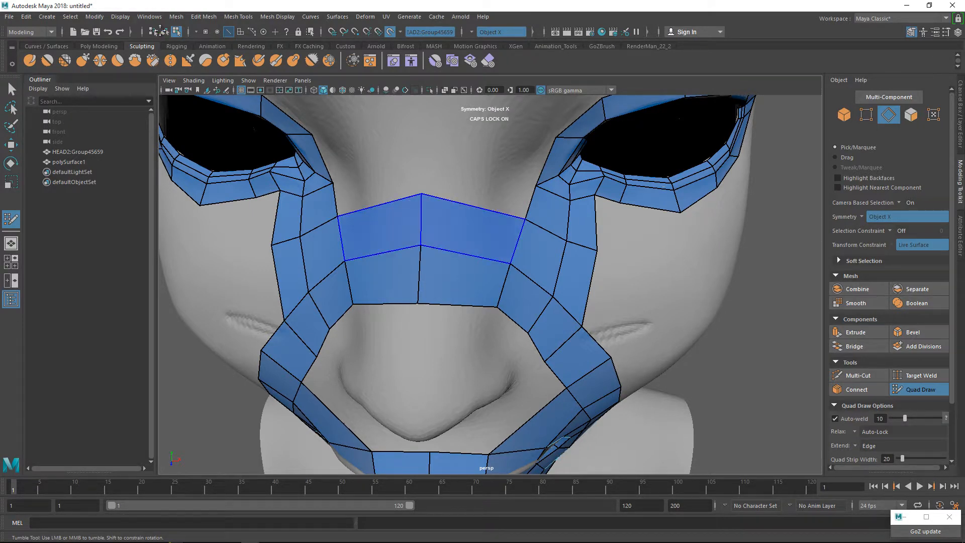
Switch to ZBrush to examine the finished low-poly head's facial topology from the side and front, and return to Maya.
alt+drag(160, 30, 160, 31)
alt+right_drag(160, 31, 159, 31)
alt+drag(159, 31, 160, 31)
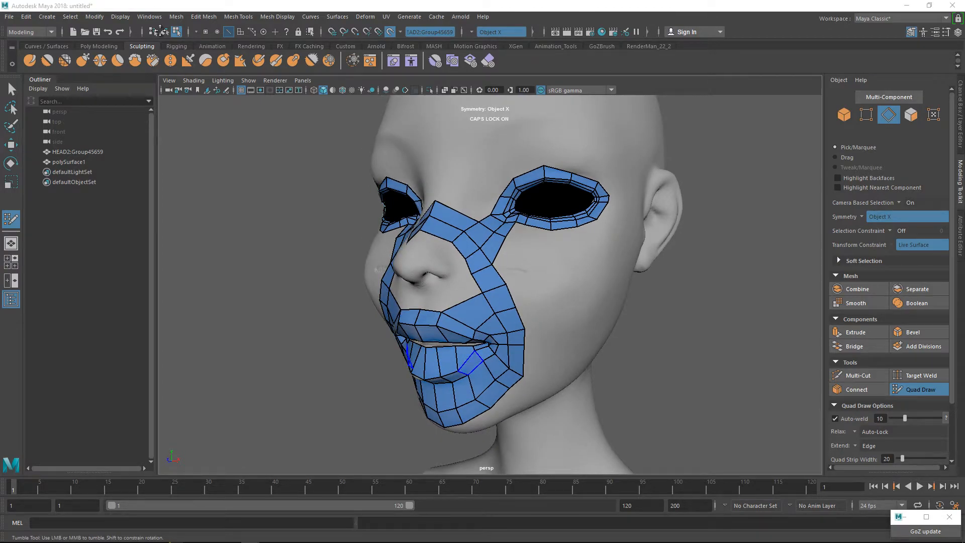
key(alt+Tab)
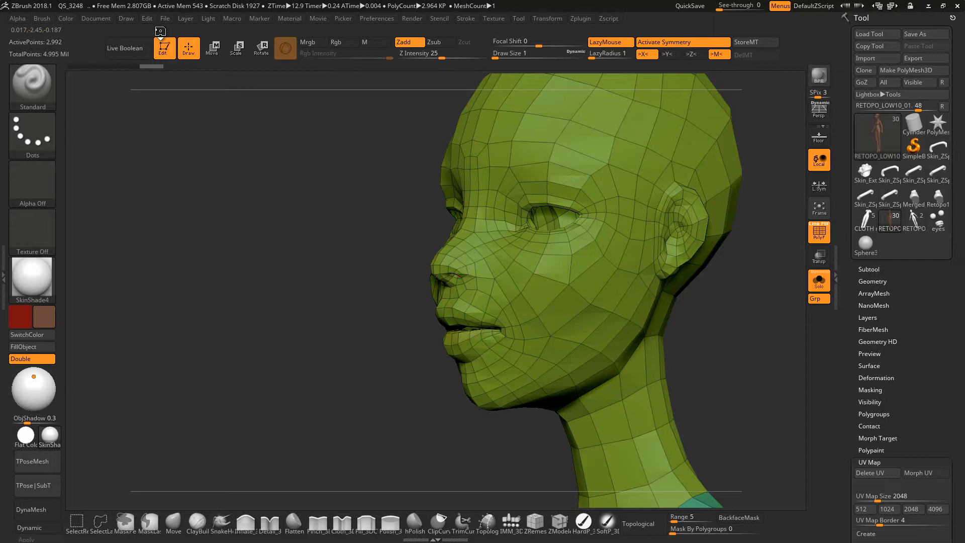
right_click(420, 277)
mouse_move(459, 276)
right_down()
mouse_move(421, 277)
mouse_move(424, 236)
mouse_move(578, 256)
mouse_move(460, 256)
right_up()
alt+right_drag(458, 204, 473, 347)
mouse_move(519, 263)
alt+right_down()
mouse_move(437, 322)
mouse_move(442, 356)
mouse_move(433, 260)
mouse_move(442, 256)
alt+right_up()
ctrl+right_drag(443, 256, 444, 221)
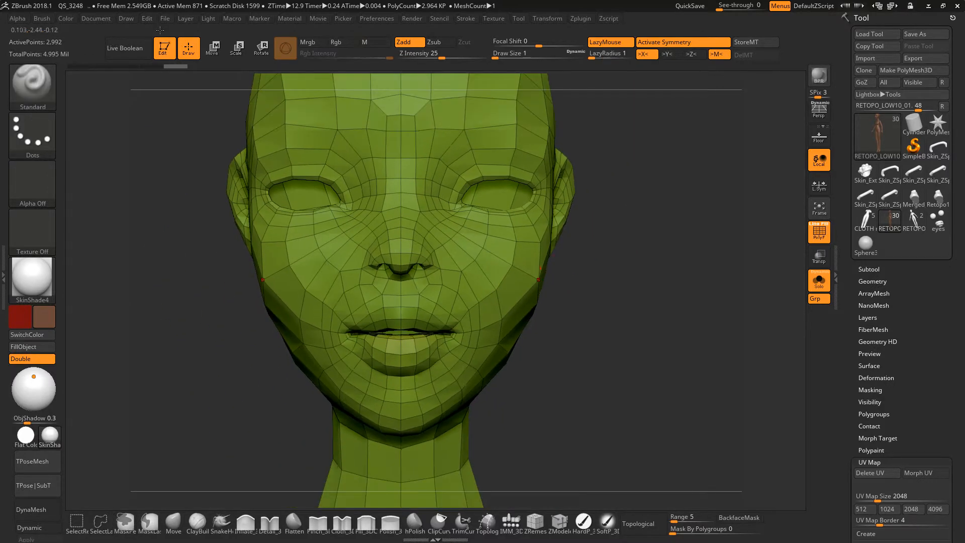
key(alt+Tab)
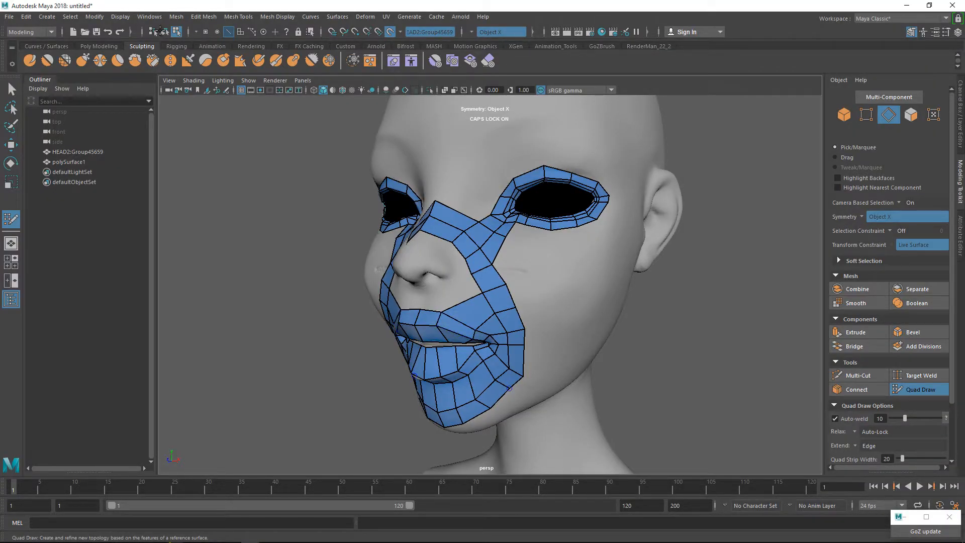
Inspect the edge flow of the retopology mesh around the mouth, nose and eyes from the front and both sides.
key(alt)
key(alt)
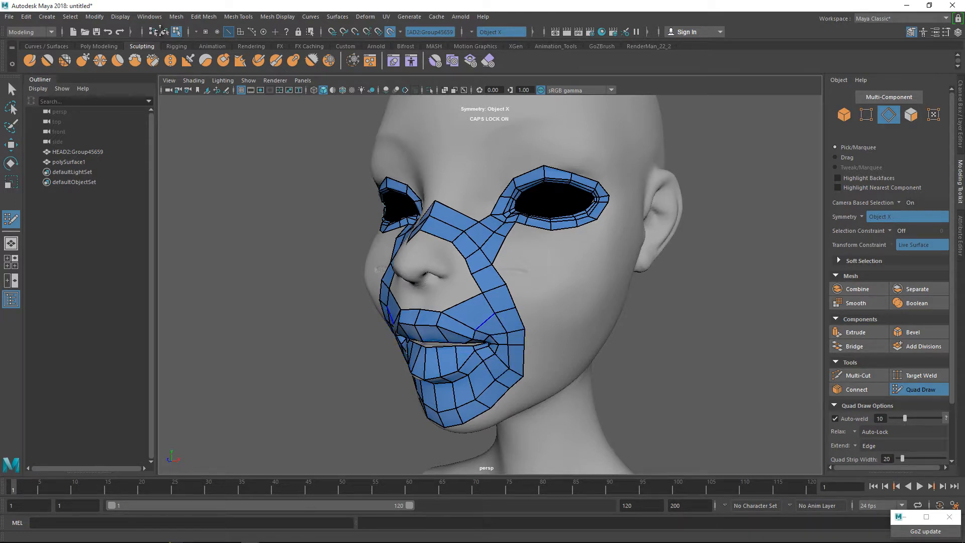
alt+drag(443, 332, 530, 321)
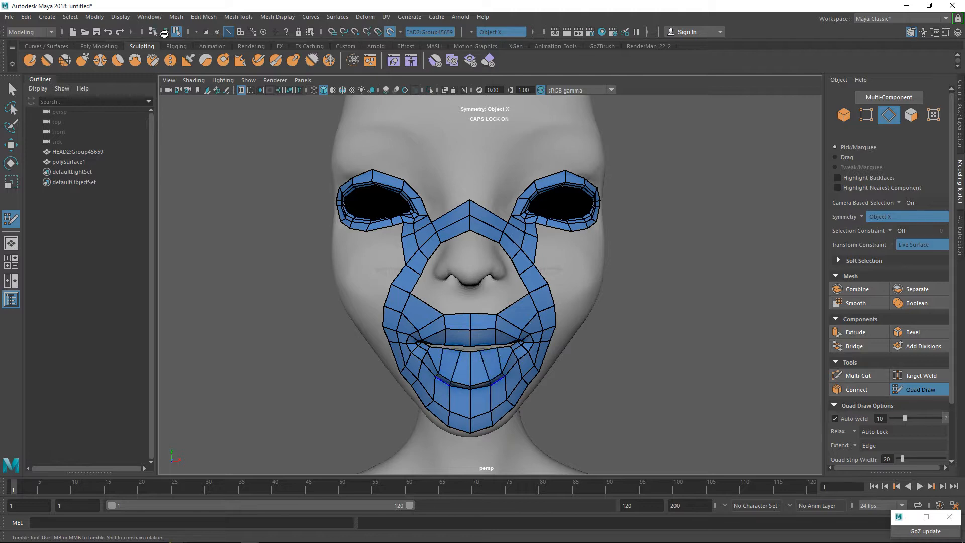
alt+drag(164, 33, 159, 31)
alt+right_drag(159, 31, 160, 31)
alt+drag(160, 30, 161, 31)
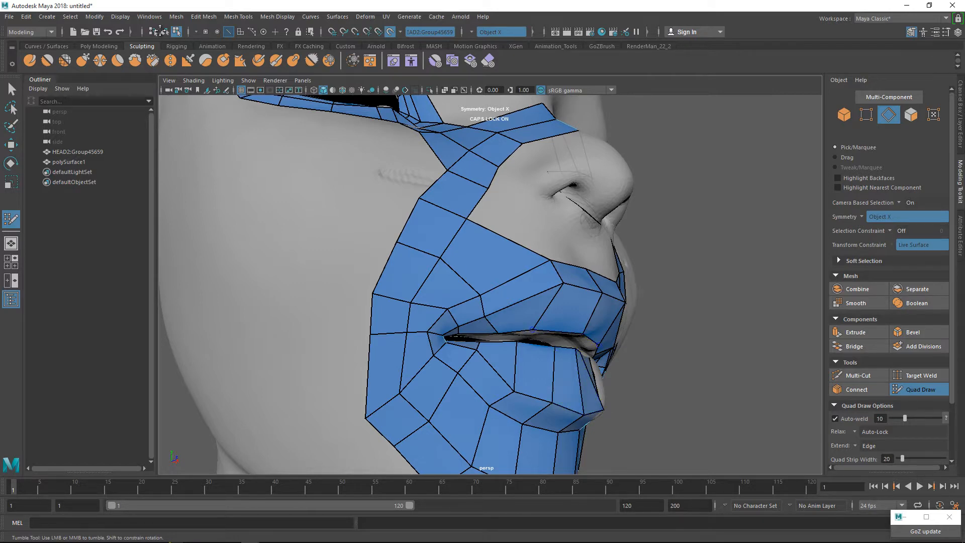
alt+drag(160, 30, 160, 31)
alt+right_drag(160, 31, 160, 31)
alt+drag(160, 31, 161, 31)
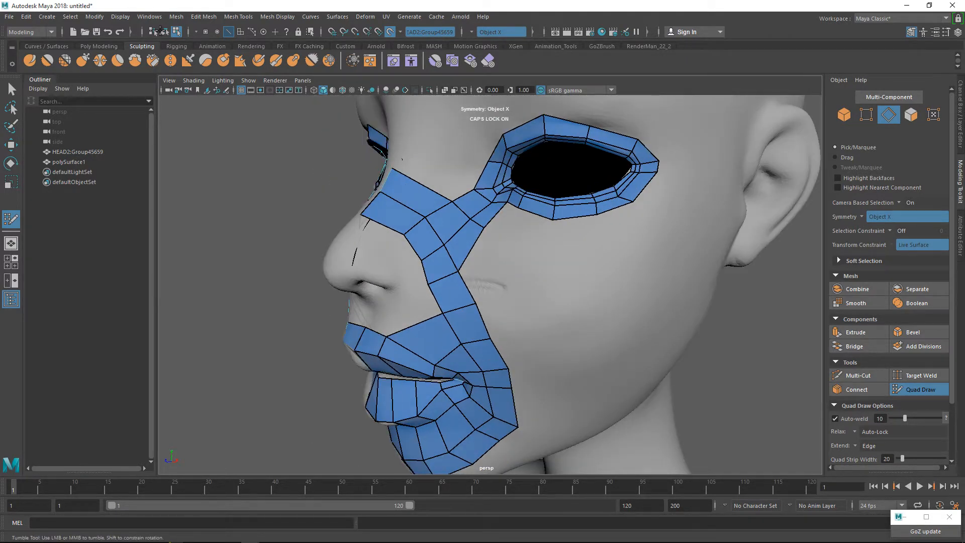
Add a quad below the eye loop beside the nose connection and fill the quad joining it to the cheek strip.
alt+right_drag(161, 30, 160, 31)
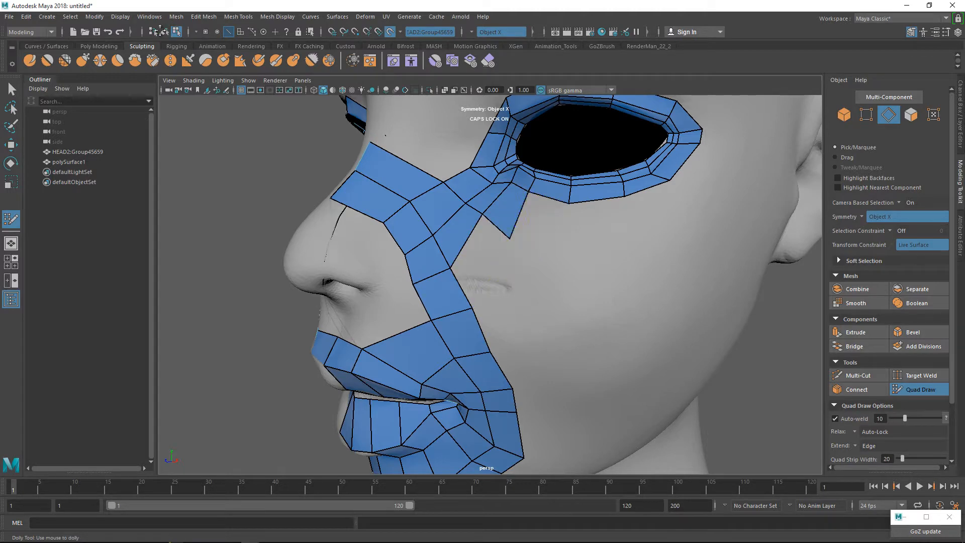
shift+click(481, 257)
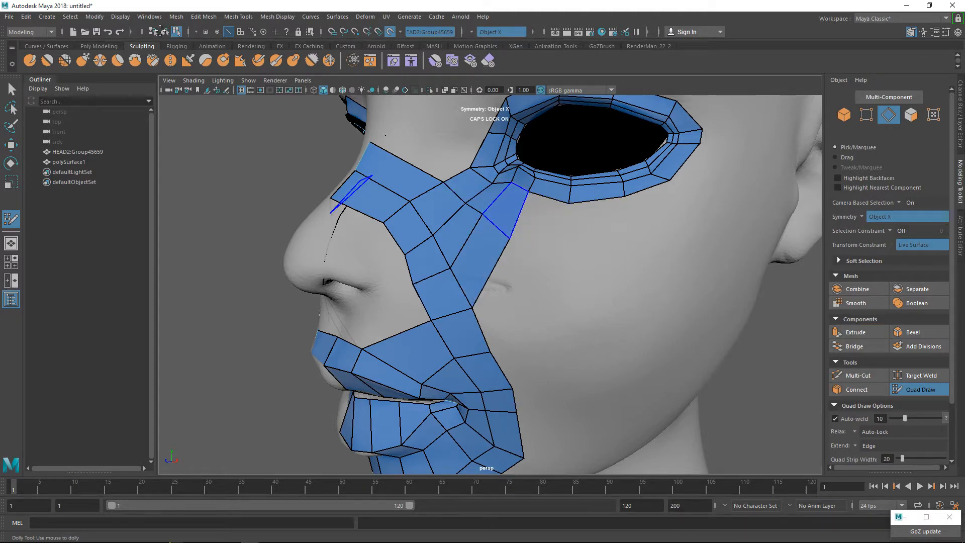
alt+drag(505, 211, 578, 252)
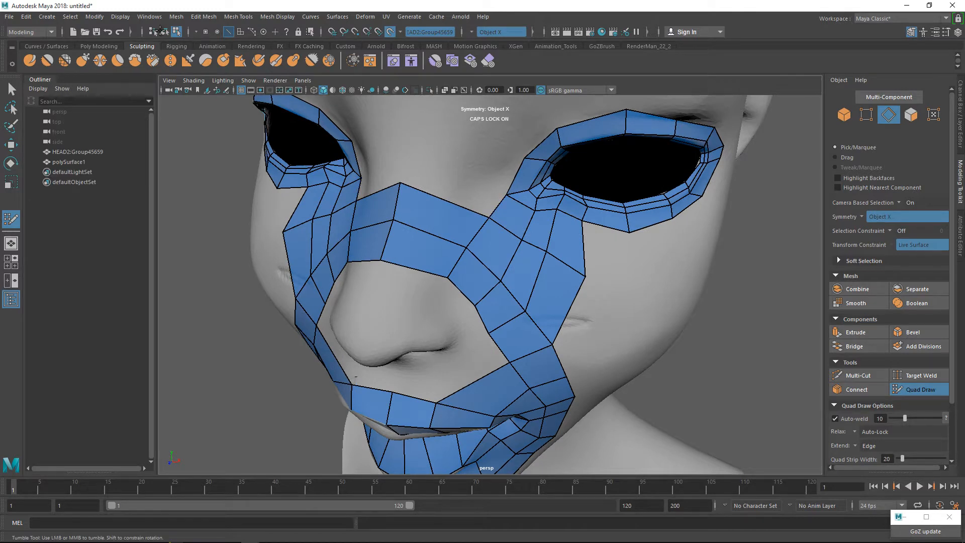
Place a centre point above the nose bridge, fill the upper quad row between the eye loops, and lower the centre vertices.
click(421, 130)
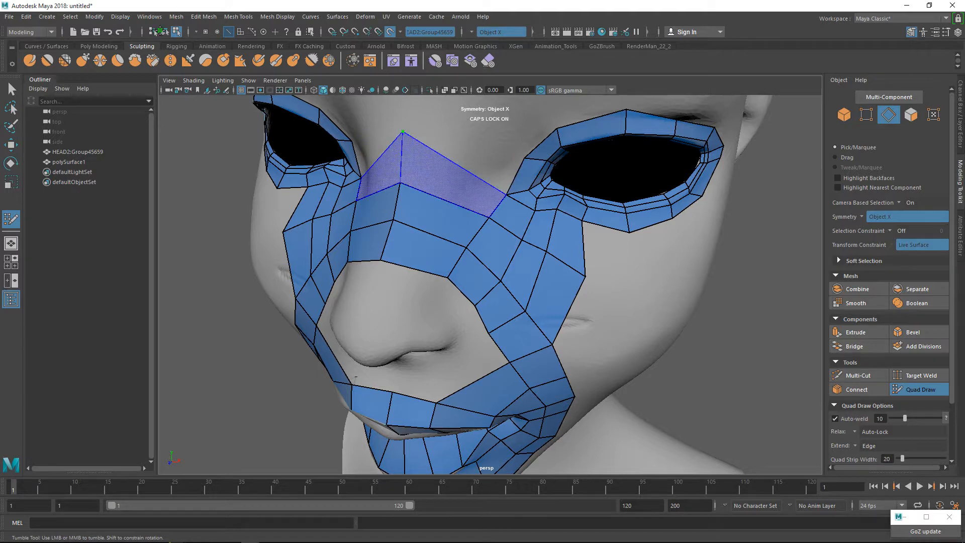
shift+click(438, 174)
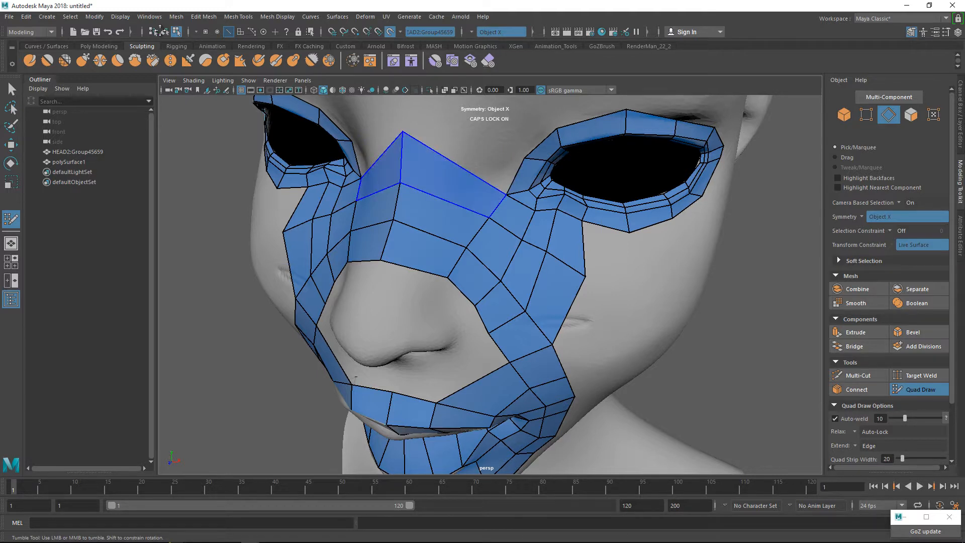
alt+drag(442, 176, 500, 174)
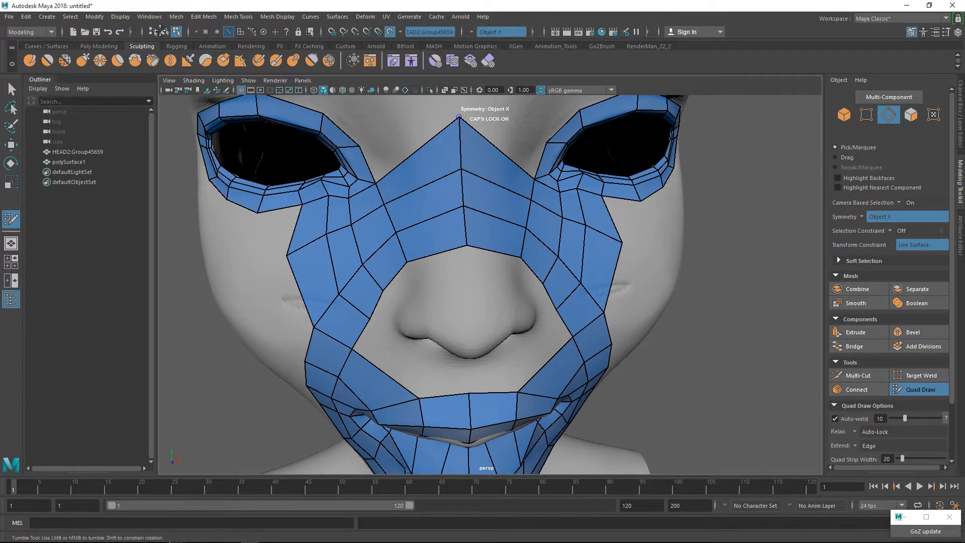
drag(459, 116, 463, 215)
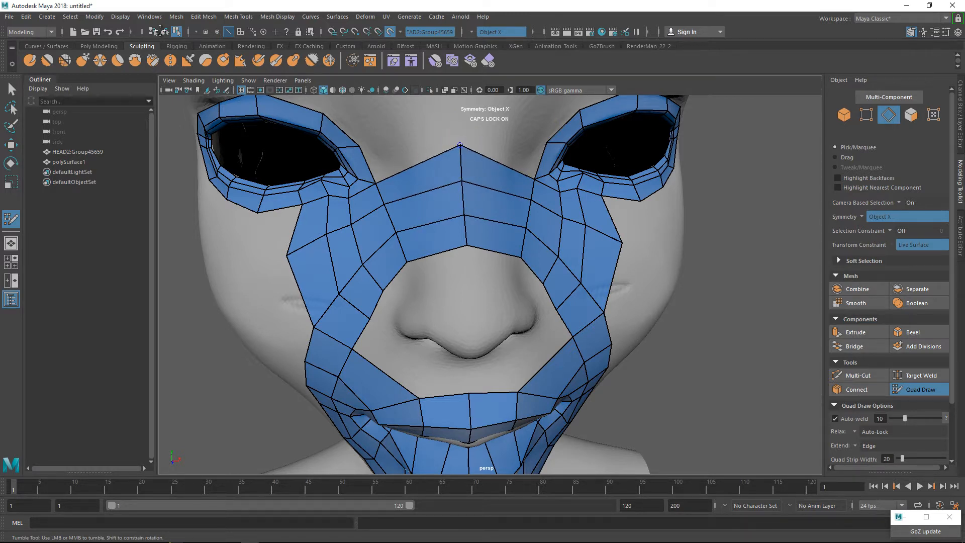
drag(459, 145, 435, 170)
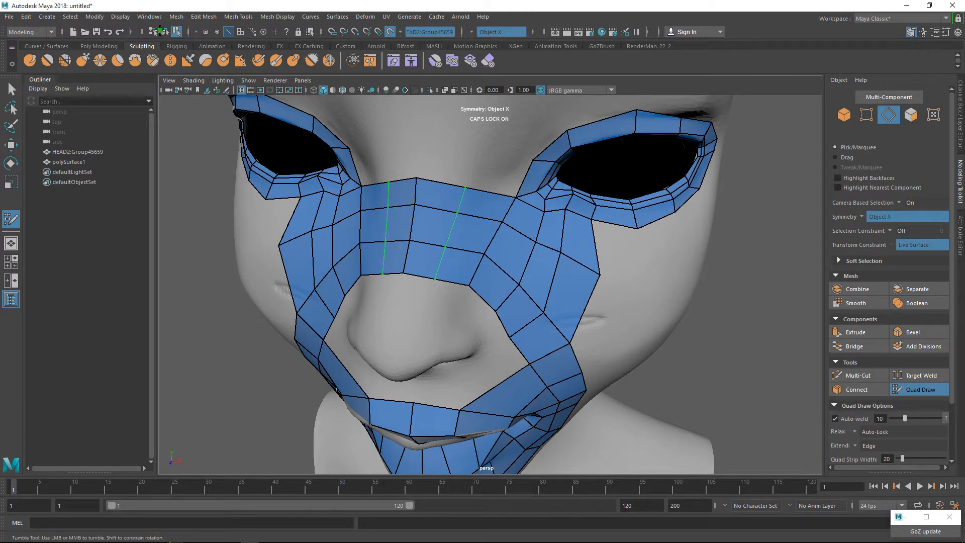
Insert a vertical edge loop through each half of the nose bridge and add a quad beside the eye loop's inner corner.
ctrl+click(465, 187)
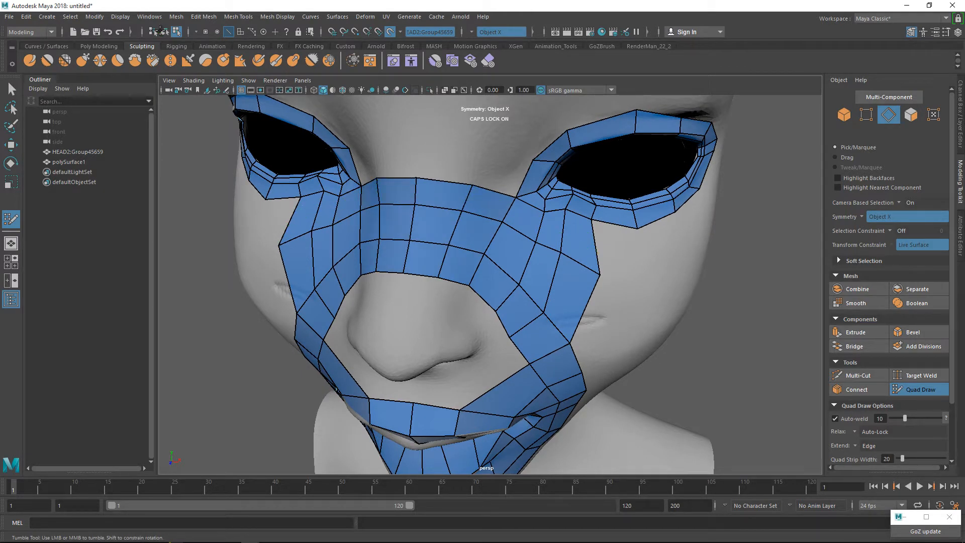
shift+click(503, 173)
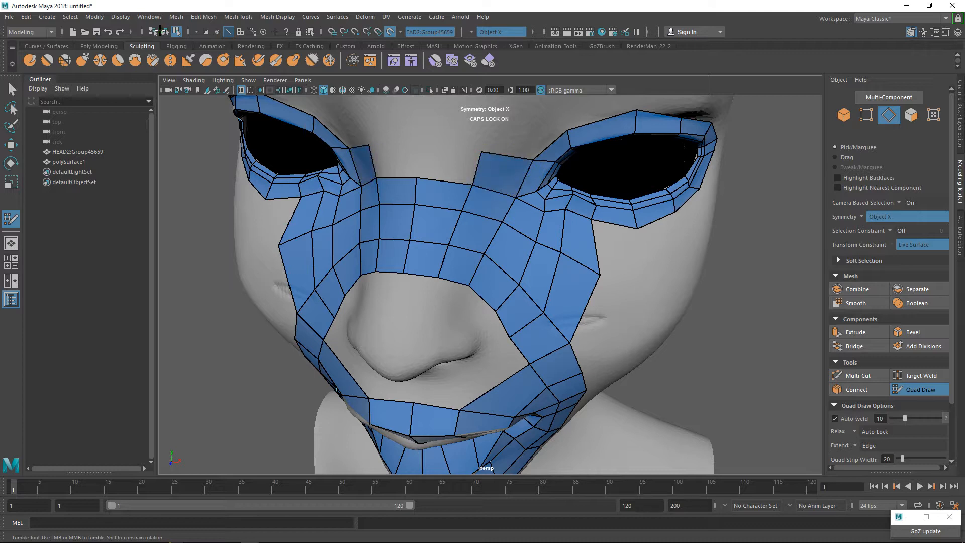
Fill the topmost quads across the nose bridge between the eye loops and weld the split vertices at the centre line.
click(421, 146)
shift+click(427, 163)
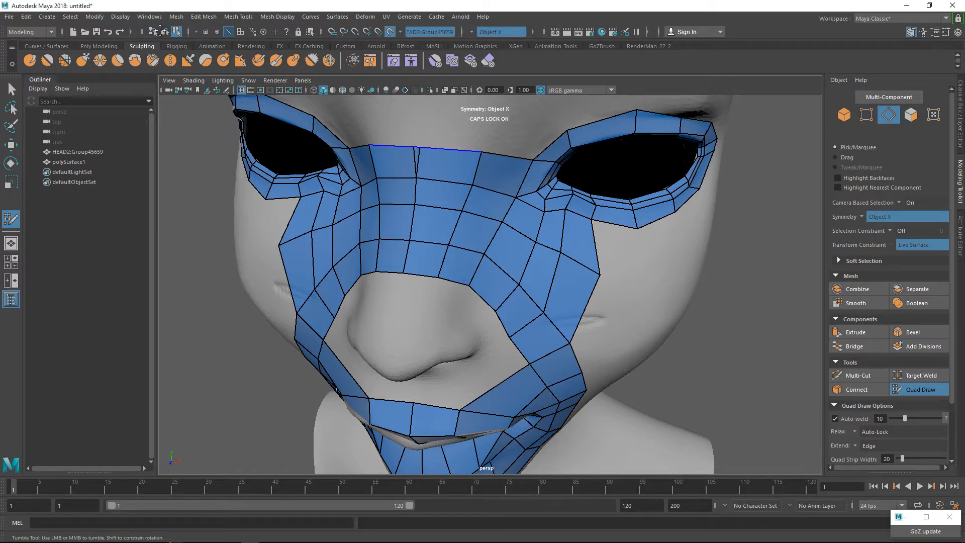
alt+right_drag(416, 191, 447, 191)
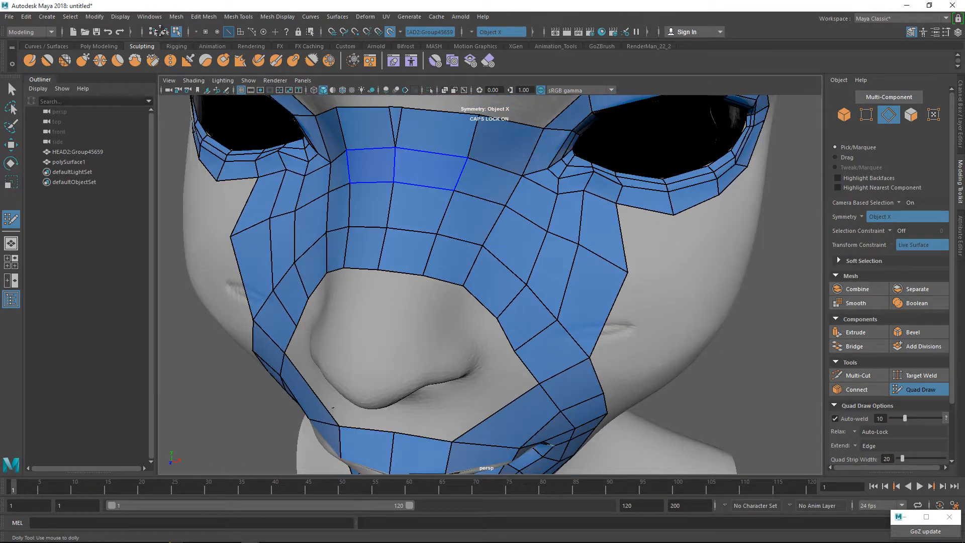
alt+middle_drag(422, 123, 423, 245)
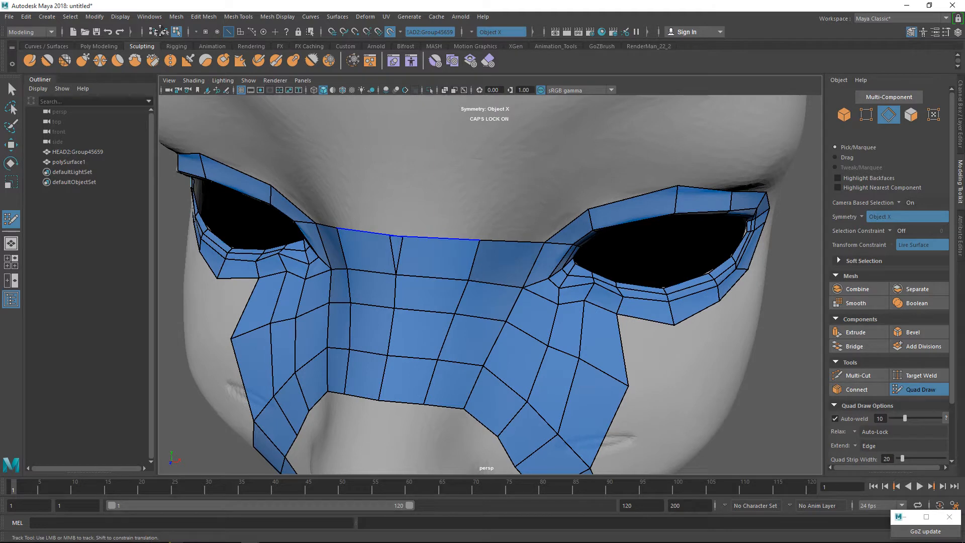
drag(403, 237, 437, 218)
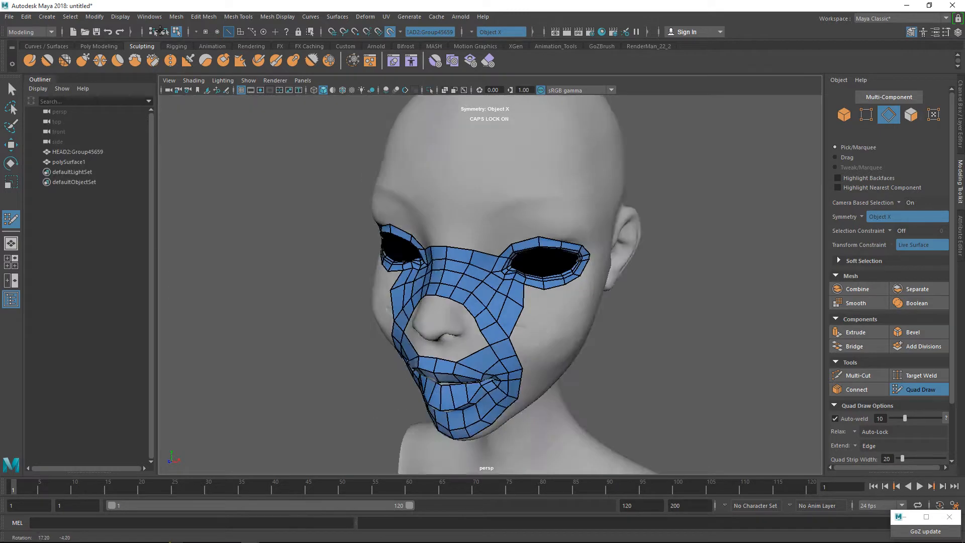
alt+drag(432, 226, 578, 221)
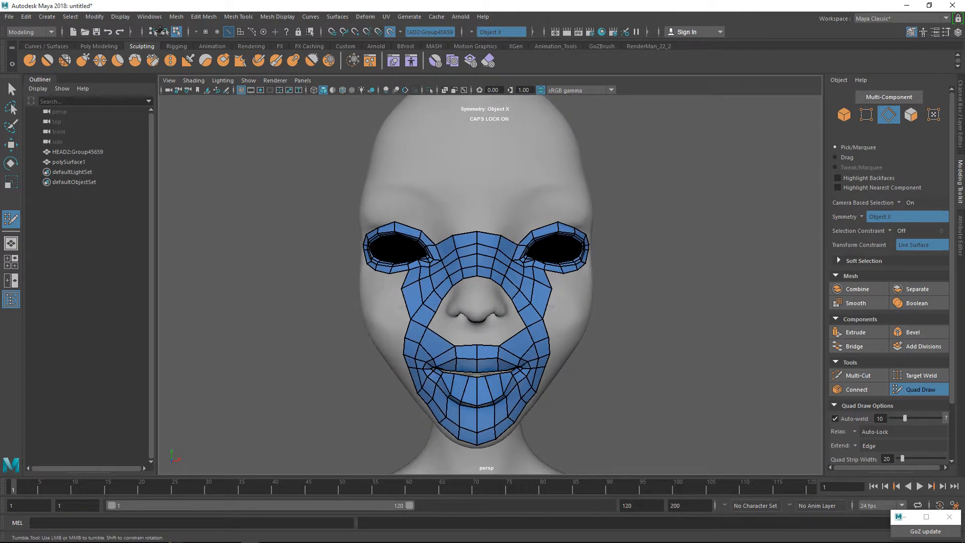
Exit Quad Draw, select the polySurface1 retopology mesh and isolate it from the head sculpt.
alt+drag(452, 251, 360, 243)
scroll(490, 284, down, 2)
scroll(490, 284, up, 4)
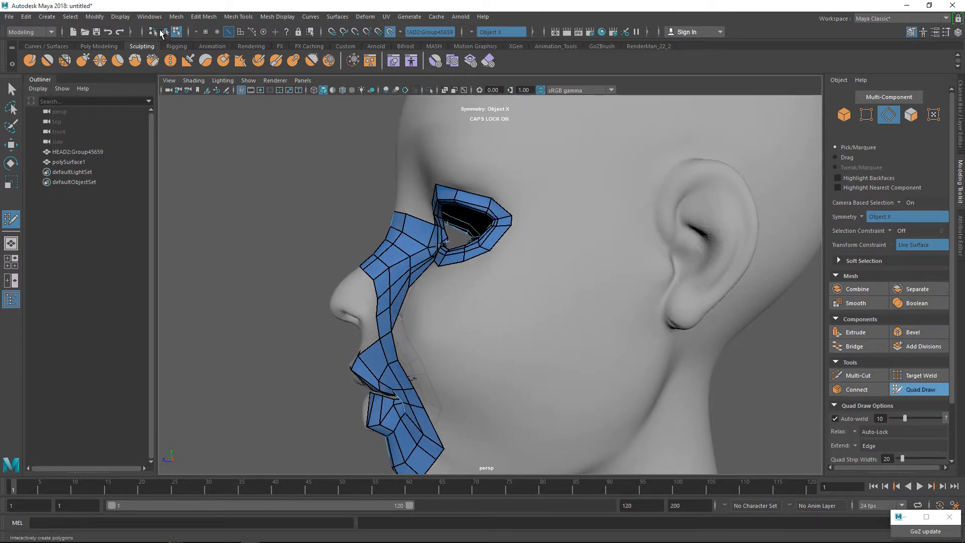
key(q)
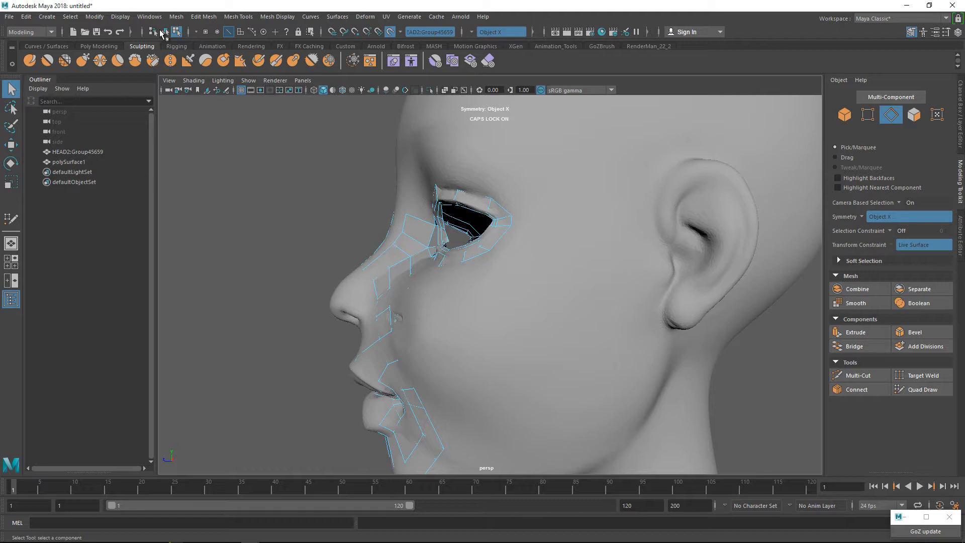
click(65, 162)
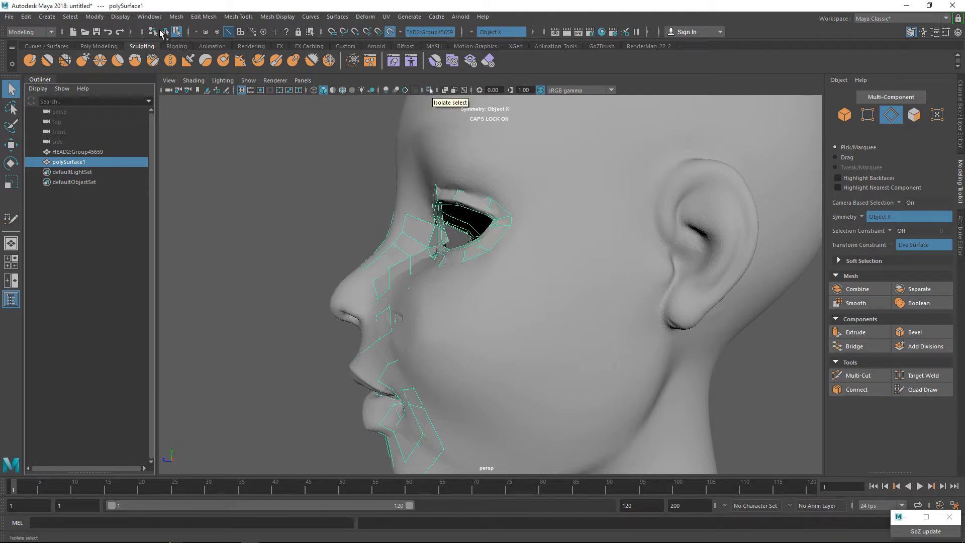
click(430, 90)
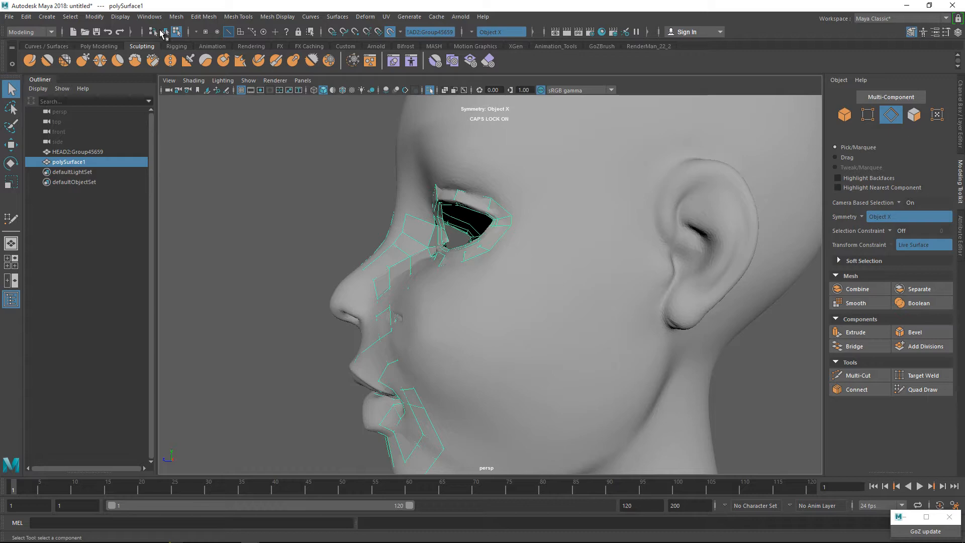
Turn on smooth mesh preview for the isolated retopology mesh and clear the selection.
alt+drag(428, 281, 525, 281)
alt+middle_drag(525, 301, 525, 178)
alt+drag(502, 251, 543, 258)
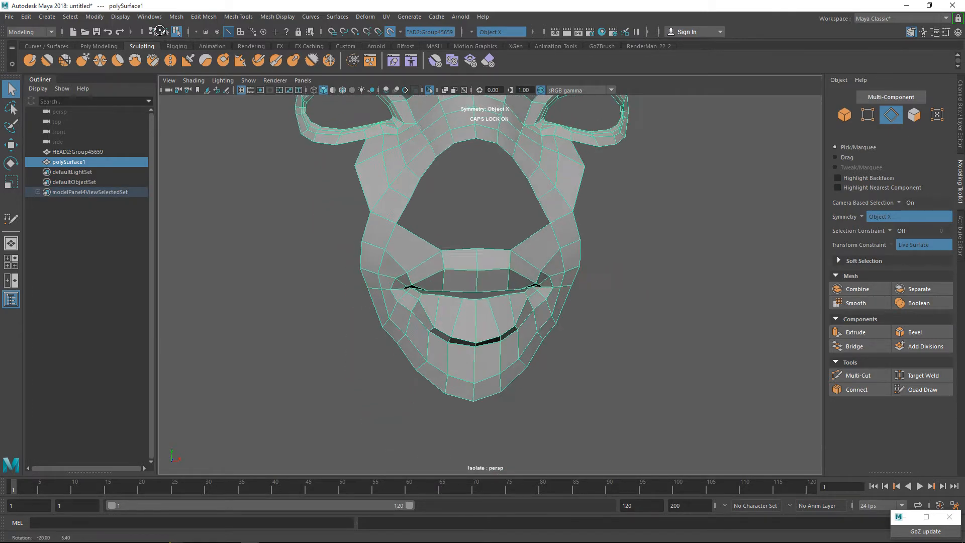
alt+middle_drag(528, 194, 527, 285)
mouse_move(528, 281)
alt+mouse_down()
mouse_move(392, 281)
mouse_move(522, 281)
alt+mouse_up()
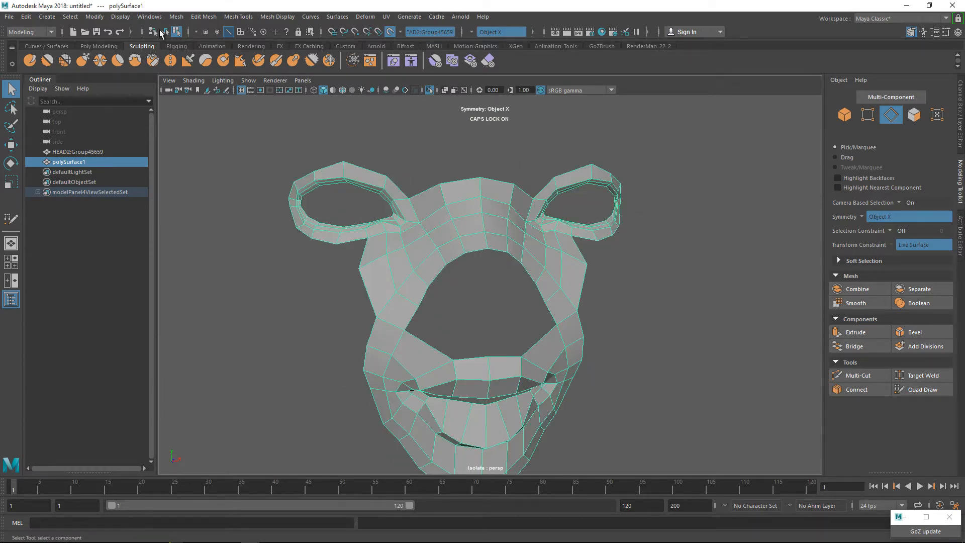
key(3)
key(alt+d)
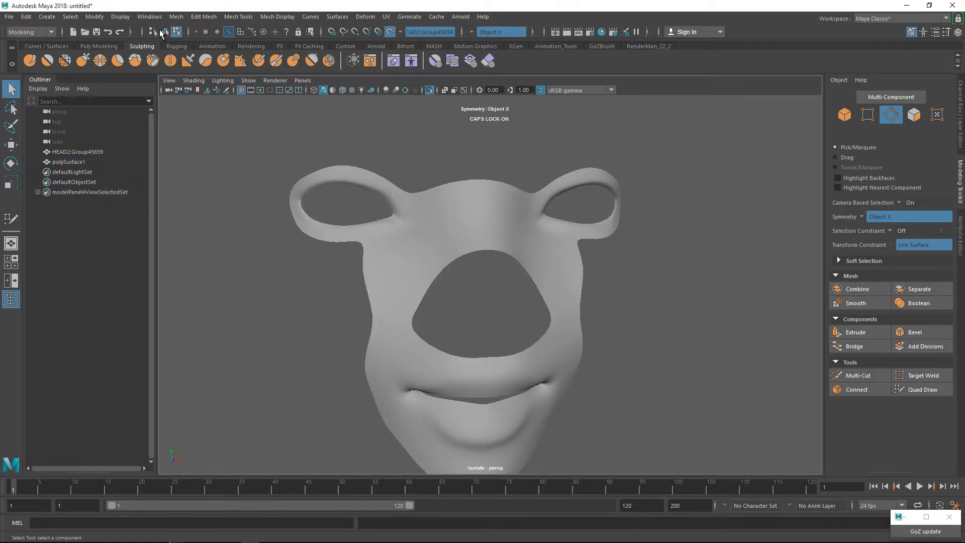
Examine the smoothed retopology mesh around the eyes, nose opening and mouth from the front and the side.
alt+drag(485, 282, 498, 323)
scroll(484, 283, up, 5)
scroll(485, 284, down, 7)
alt+drag(483, 281, 383, 294)
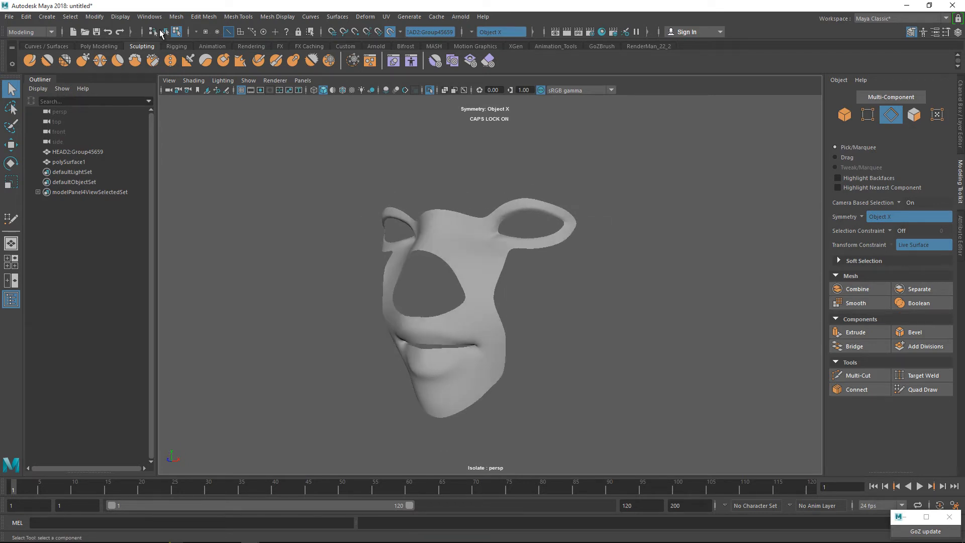
scroll(383, 294, up, 4)
scroll(383, 295, down, 4)
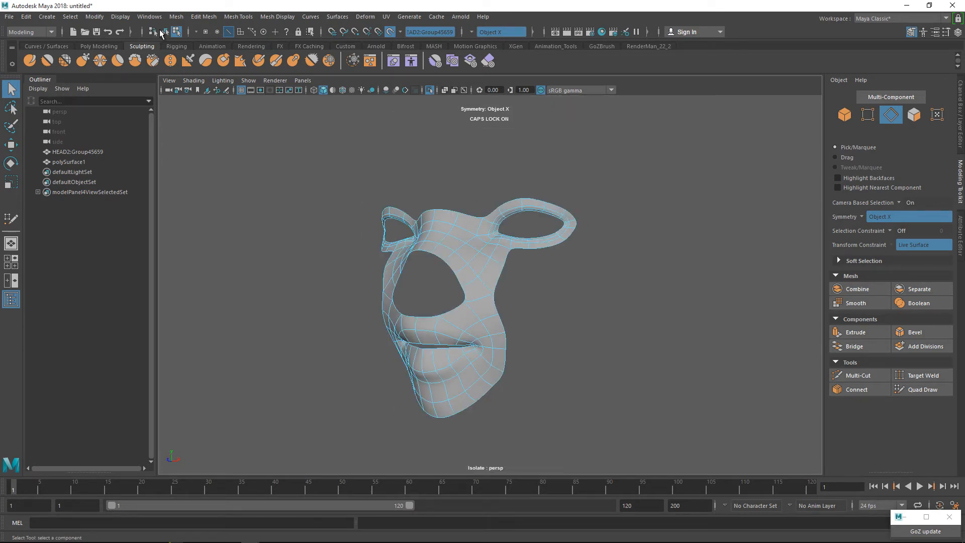
alt+drag(471, 310, 402, 299)
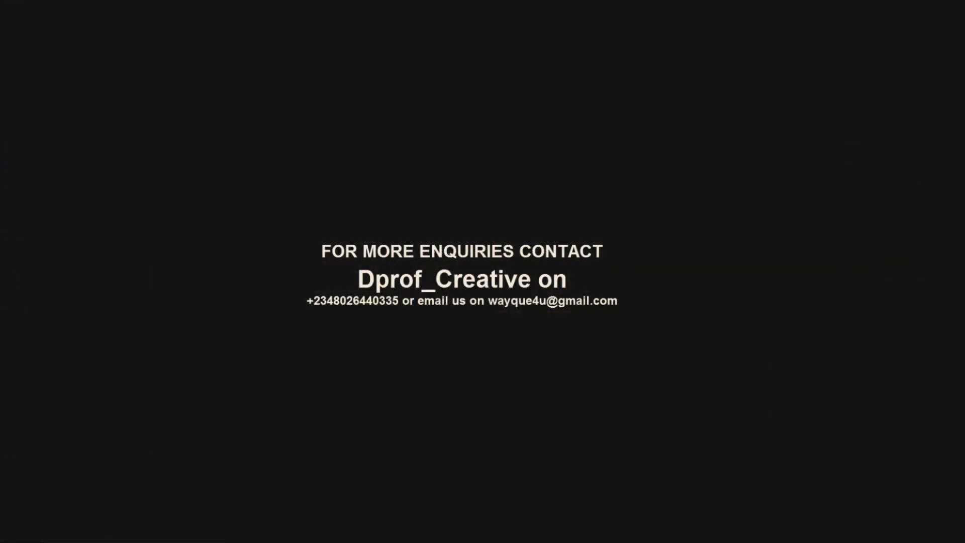